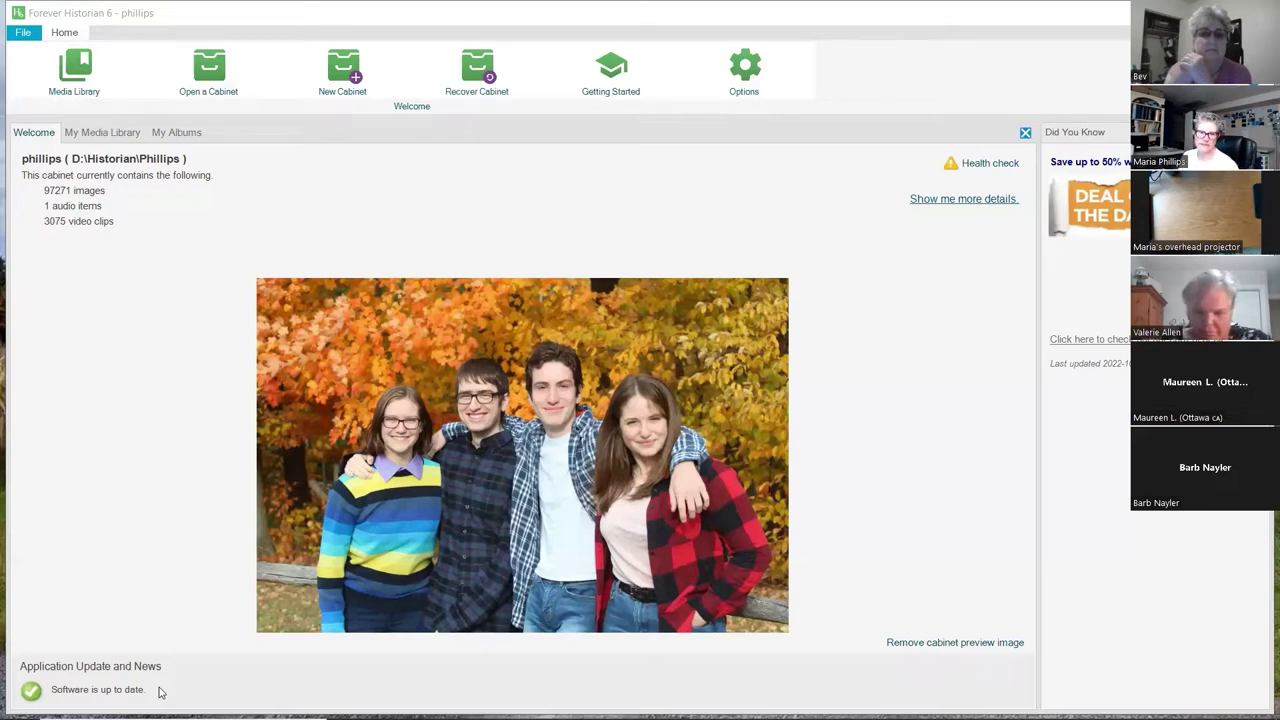
# Step: Open the media library and use the timeline to show only the items dated 2014
pyautogui.click(72, 78)
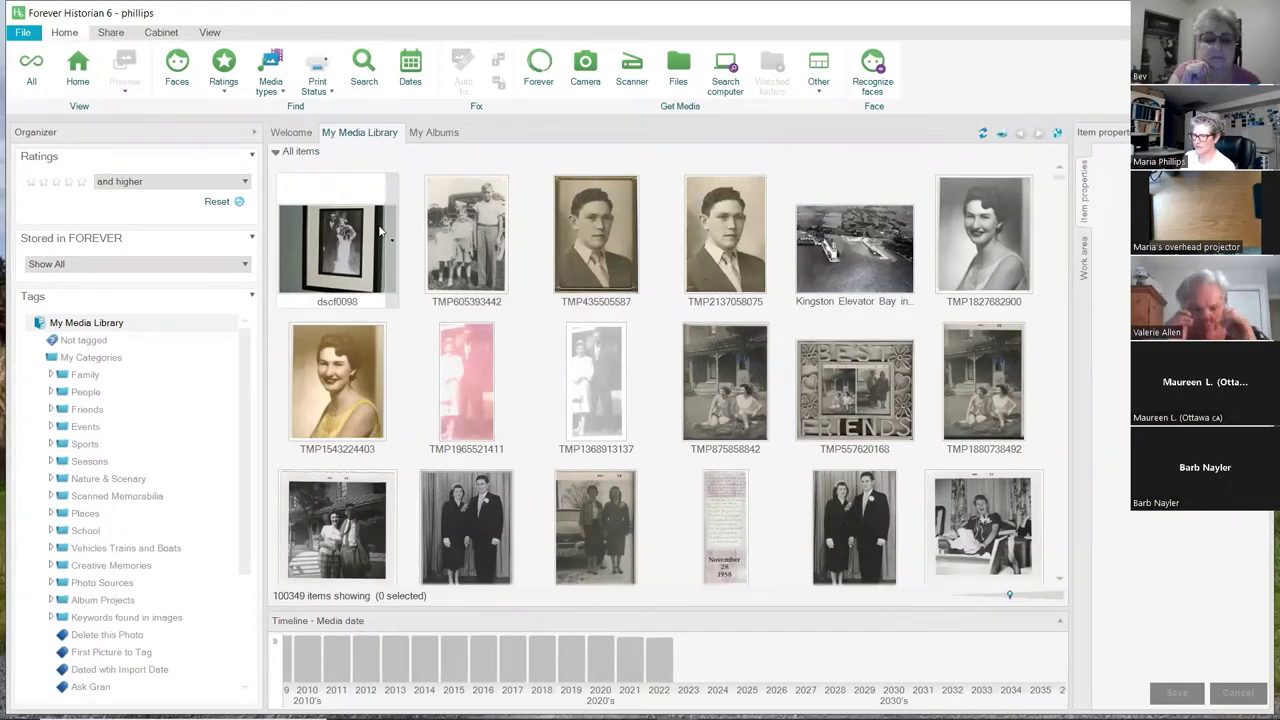
pyautogui.moveTo(327, 256)
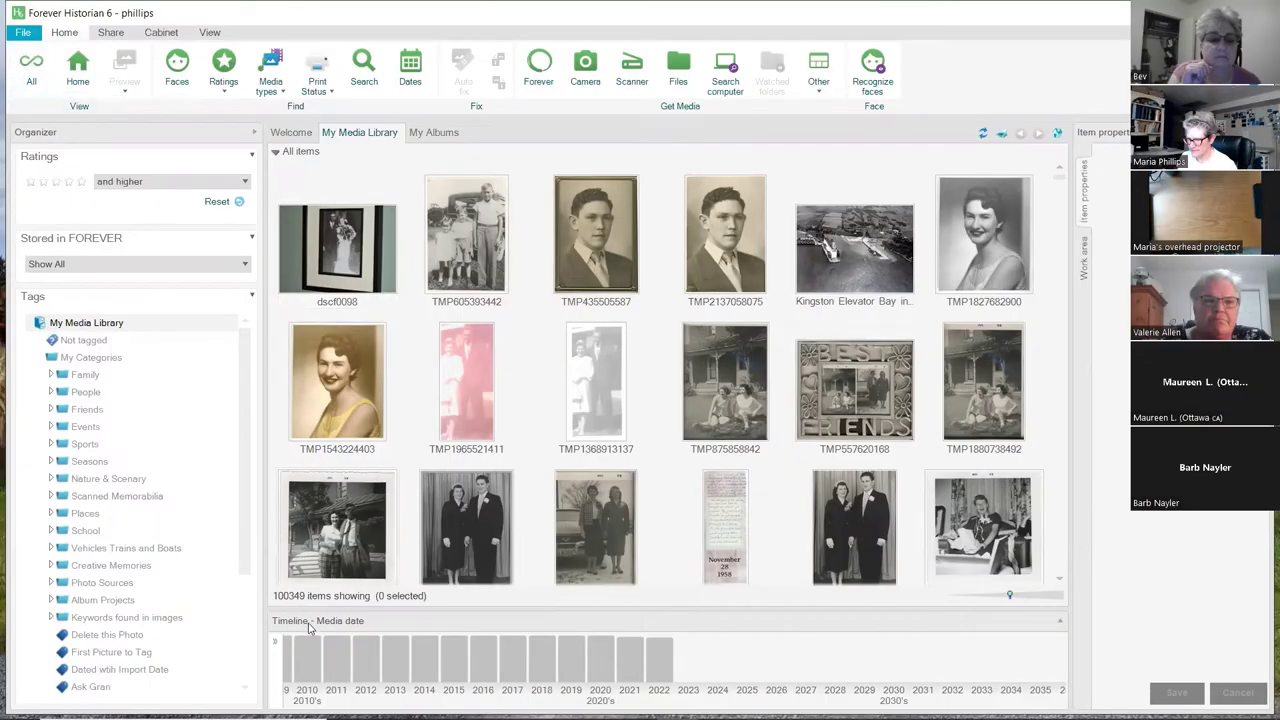
pyautogui.moveTo(440, 675)
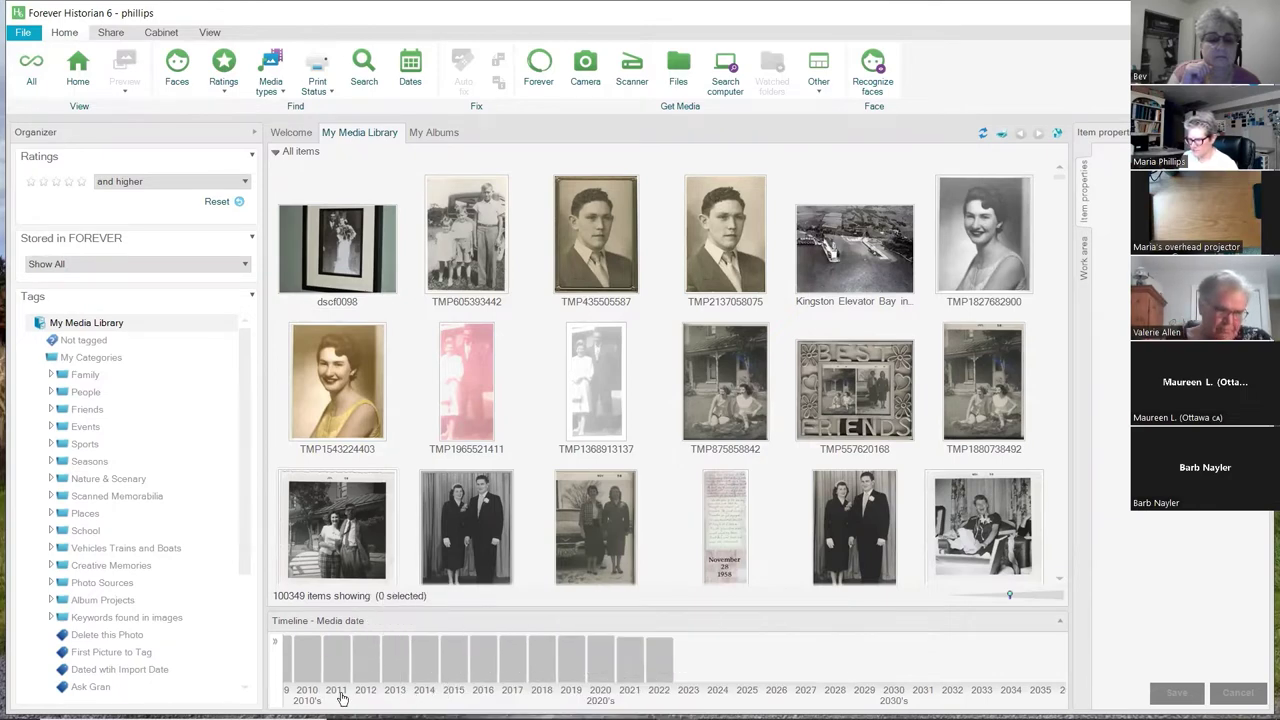
pyautogui.click(426, 675)
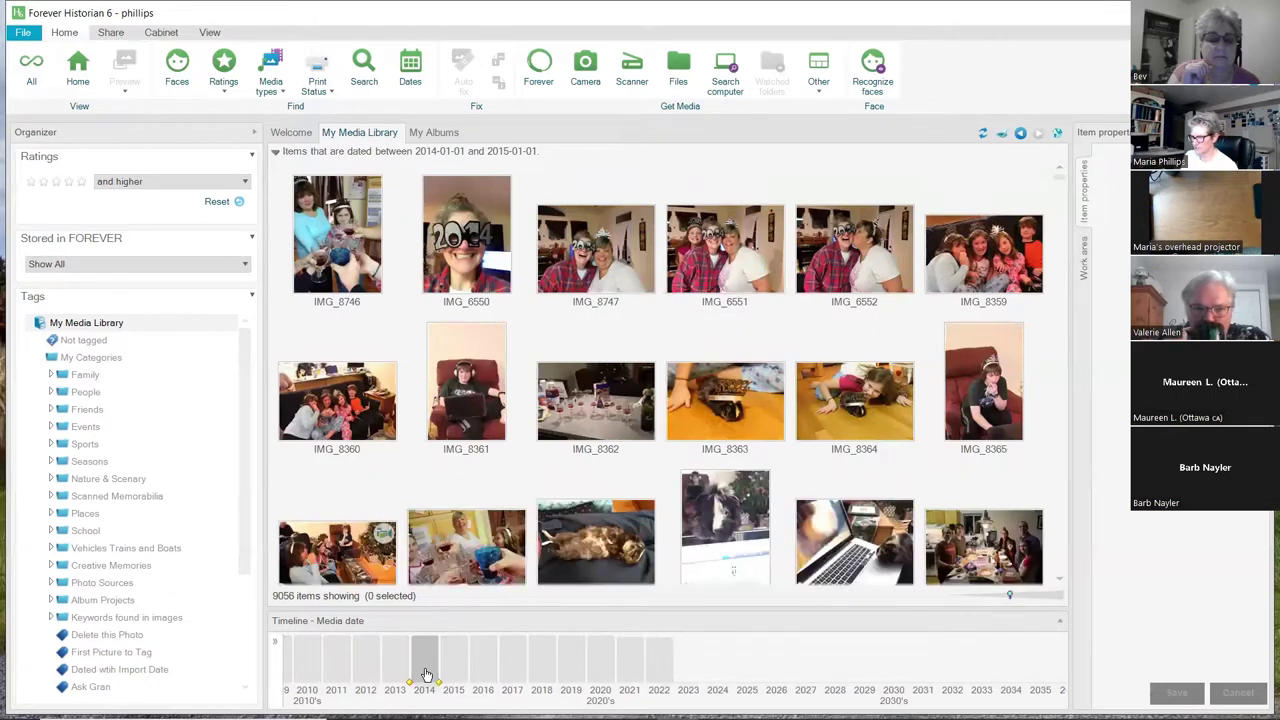
# Step: Scale the timeline to months and show only the items dated July 2021
pyautogui.click(275, 642)
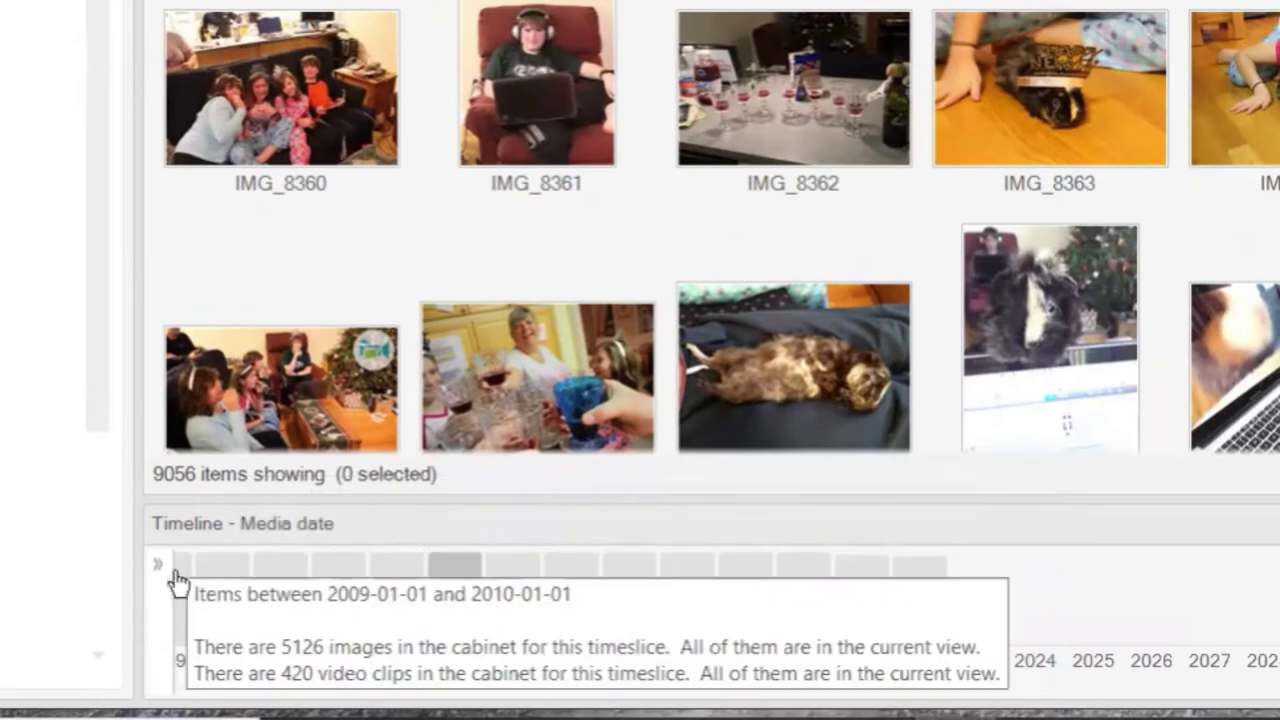
pyautogui.click(278, 647)
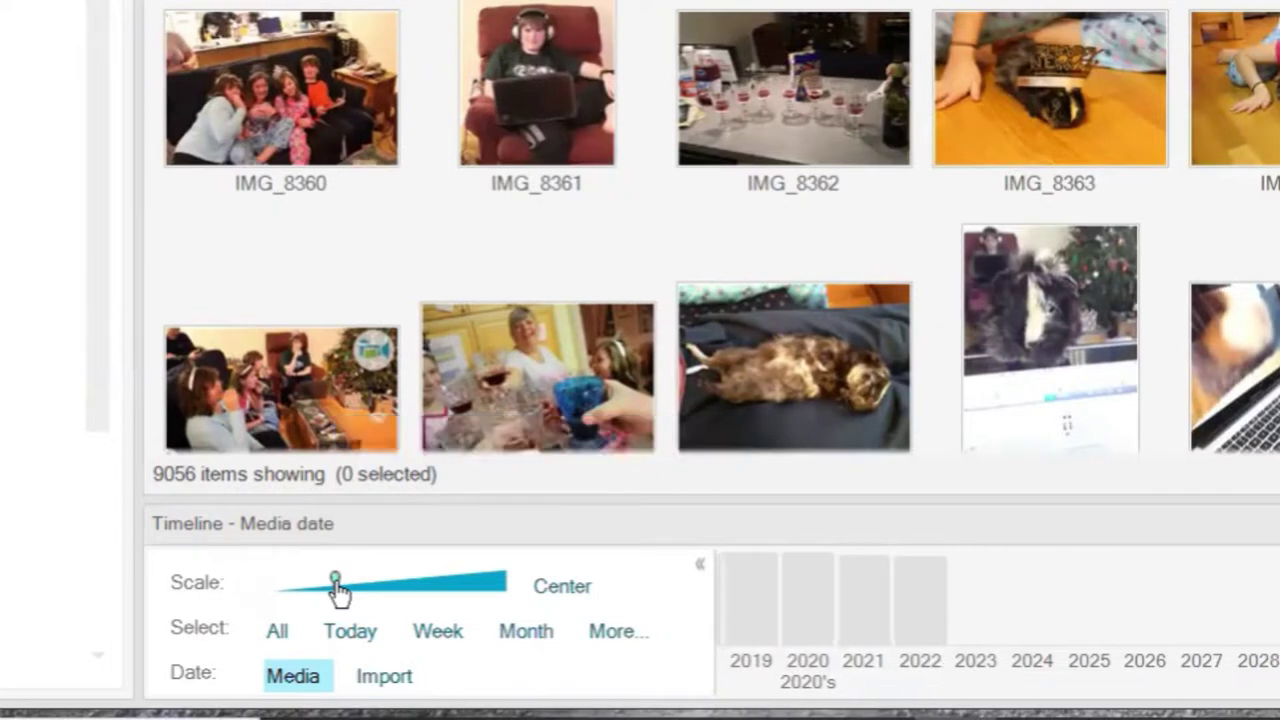
pyautogui.moveTo(340, 591); pyautogui.dragTo(413, 589)
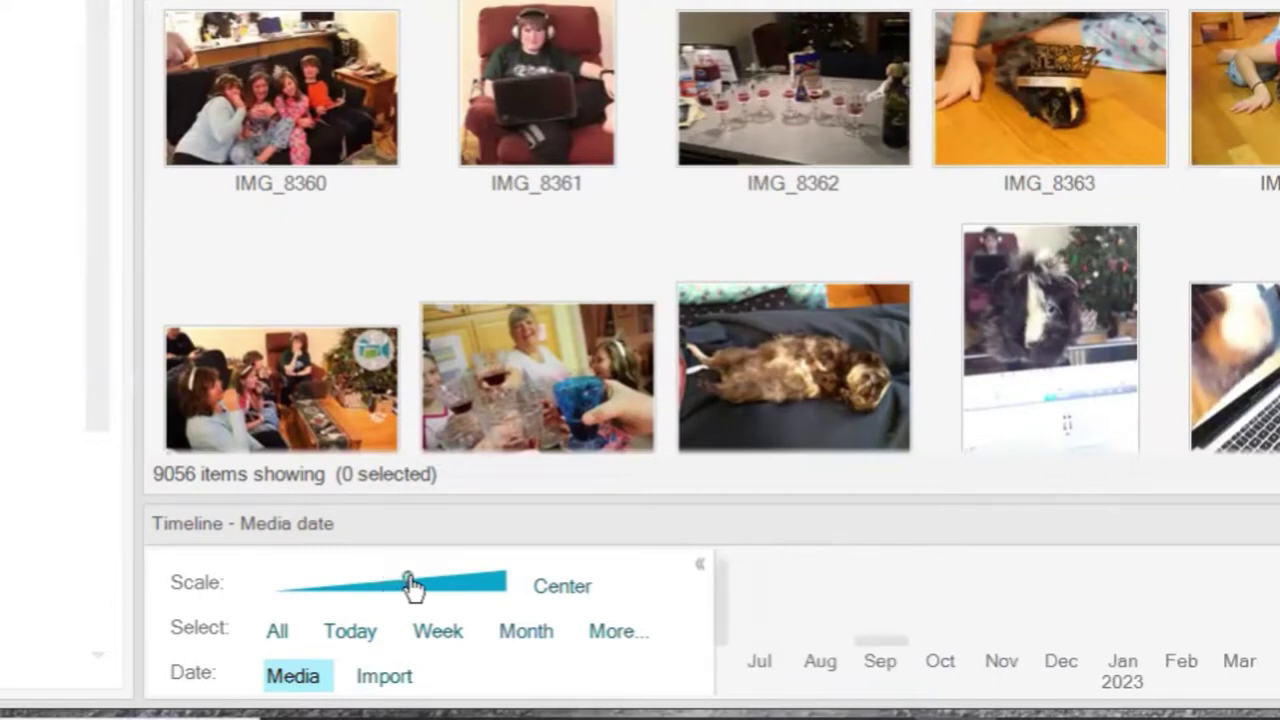
pyautogui.click(700, 568)
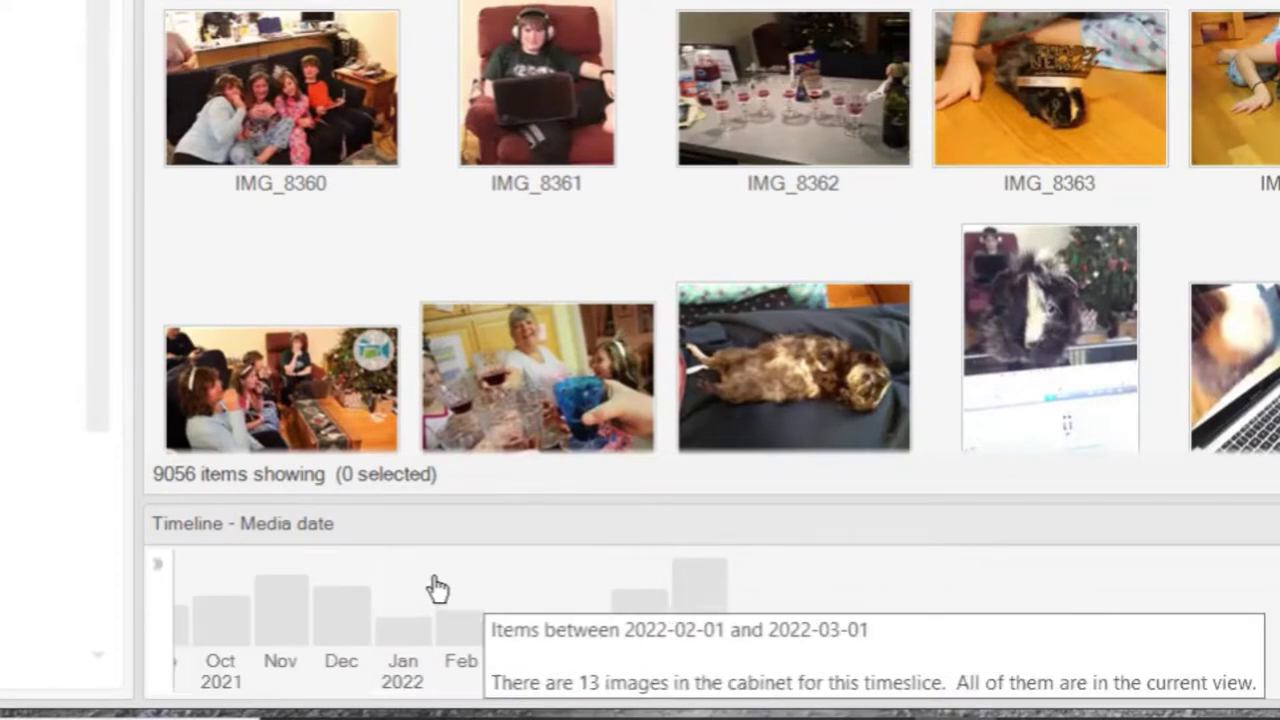
pyautogui.moveTo(436, 596); pyautogui.dragTo(914, 595)
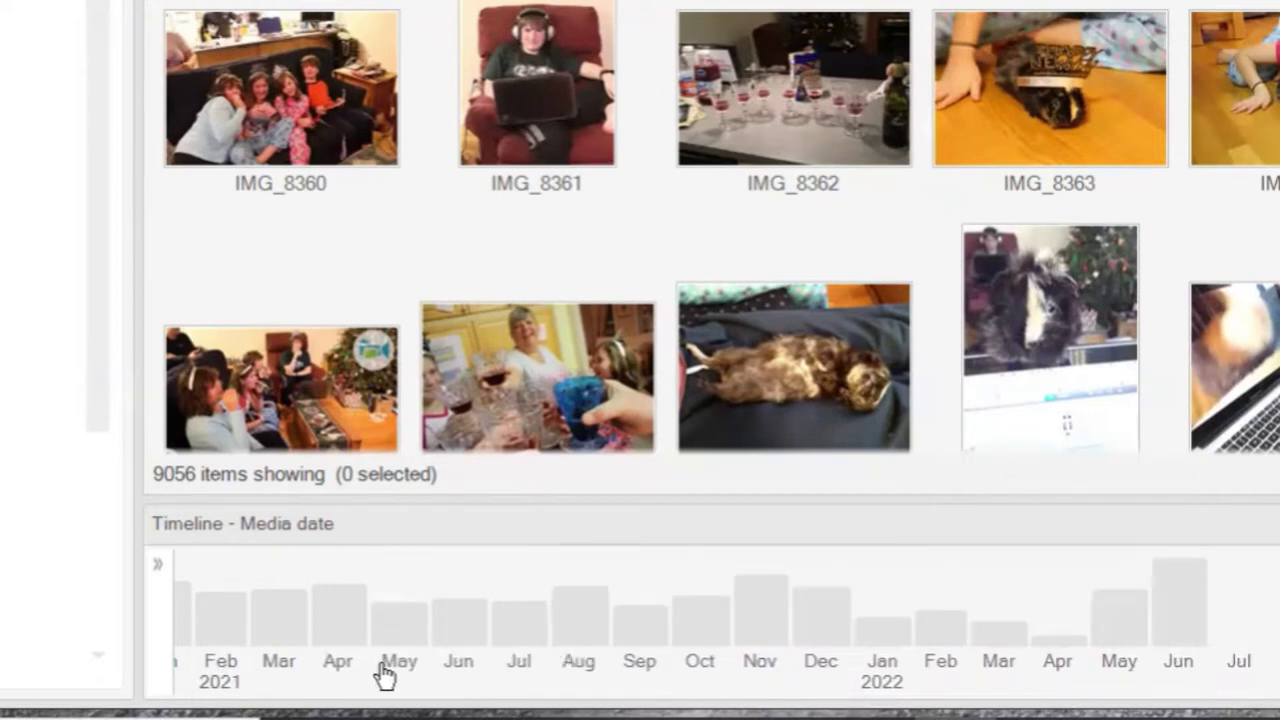
pyautogui.click(522, 634)
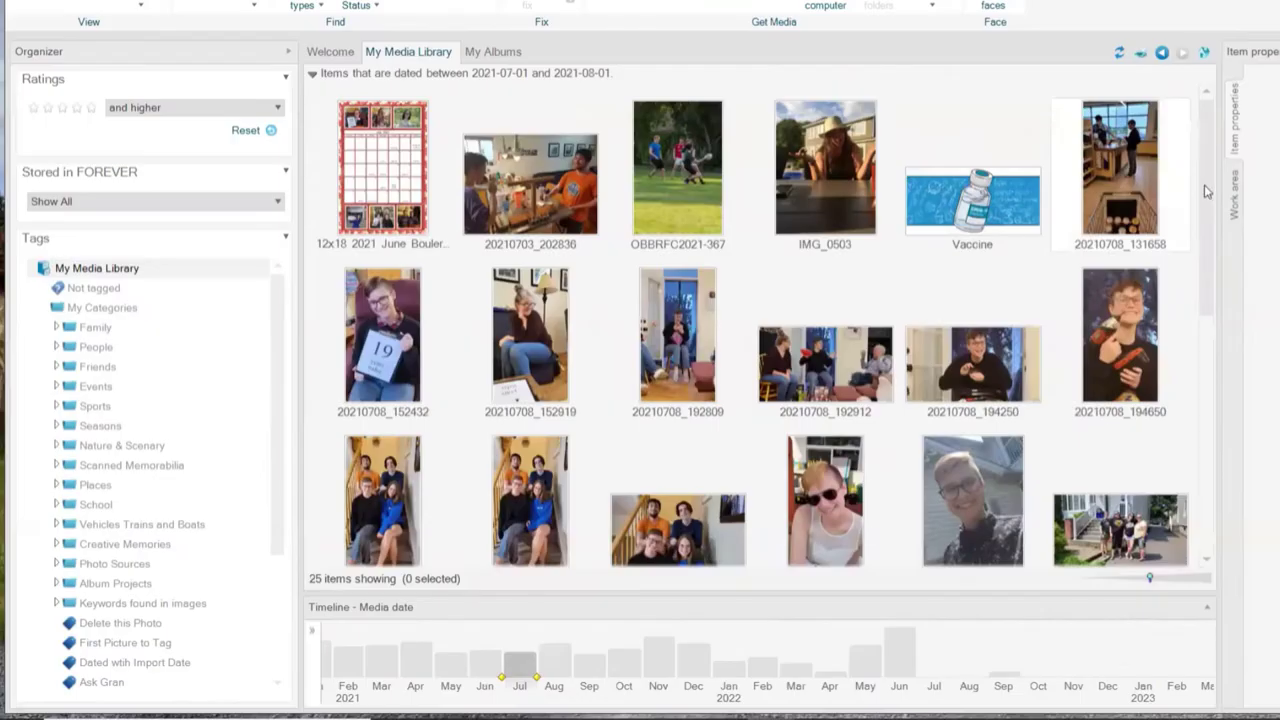
# Step: Browse the July 2021 photos and switch the timeline selection to December 2021
pyautogui.moveTo(1205, 192); pyautogui.dragTo(1205, 244)
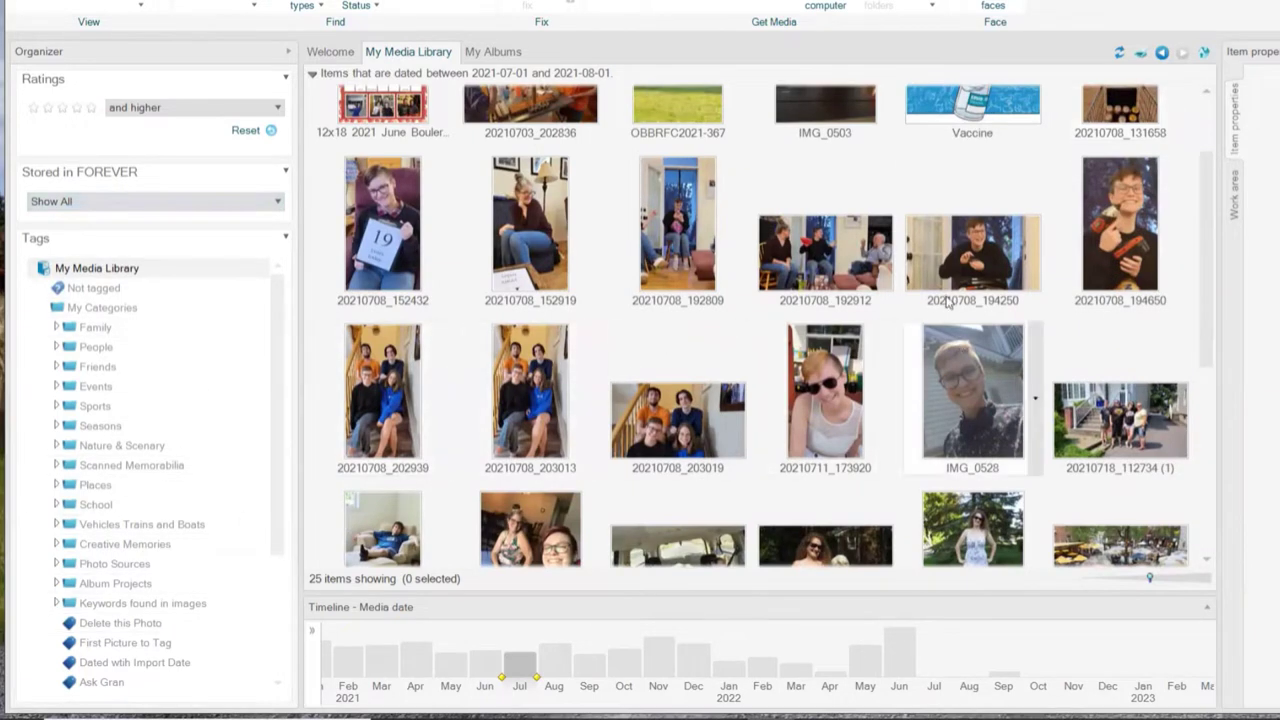
pyautogui.moveTo(860, 250)
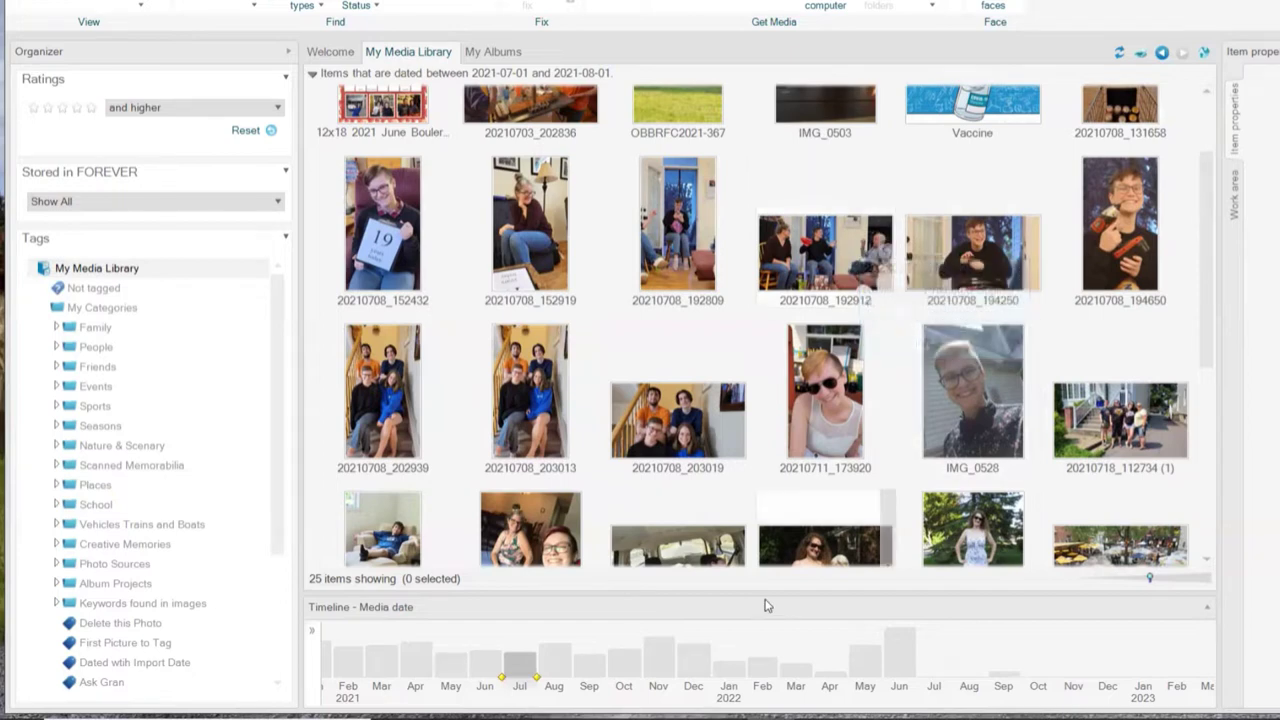
pyautogui.moveTo(710, 672)
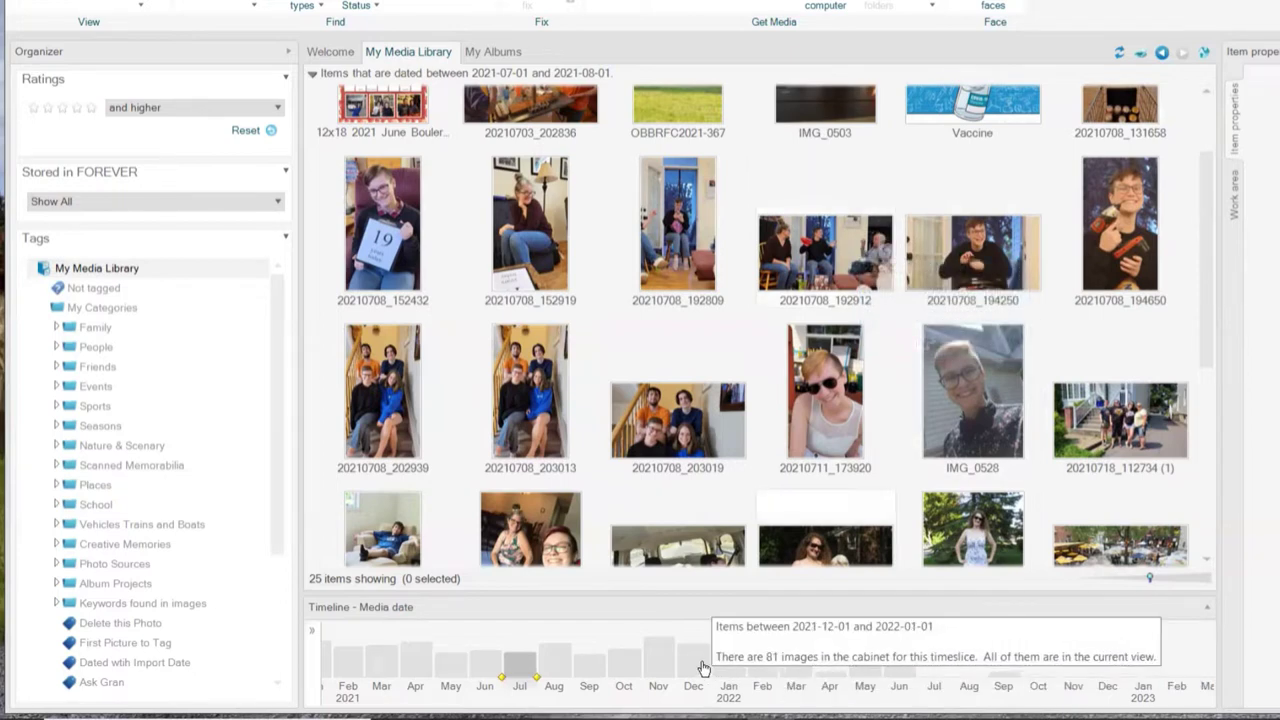
pyautogui.click(703, 667)
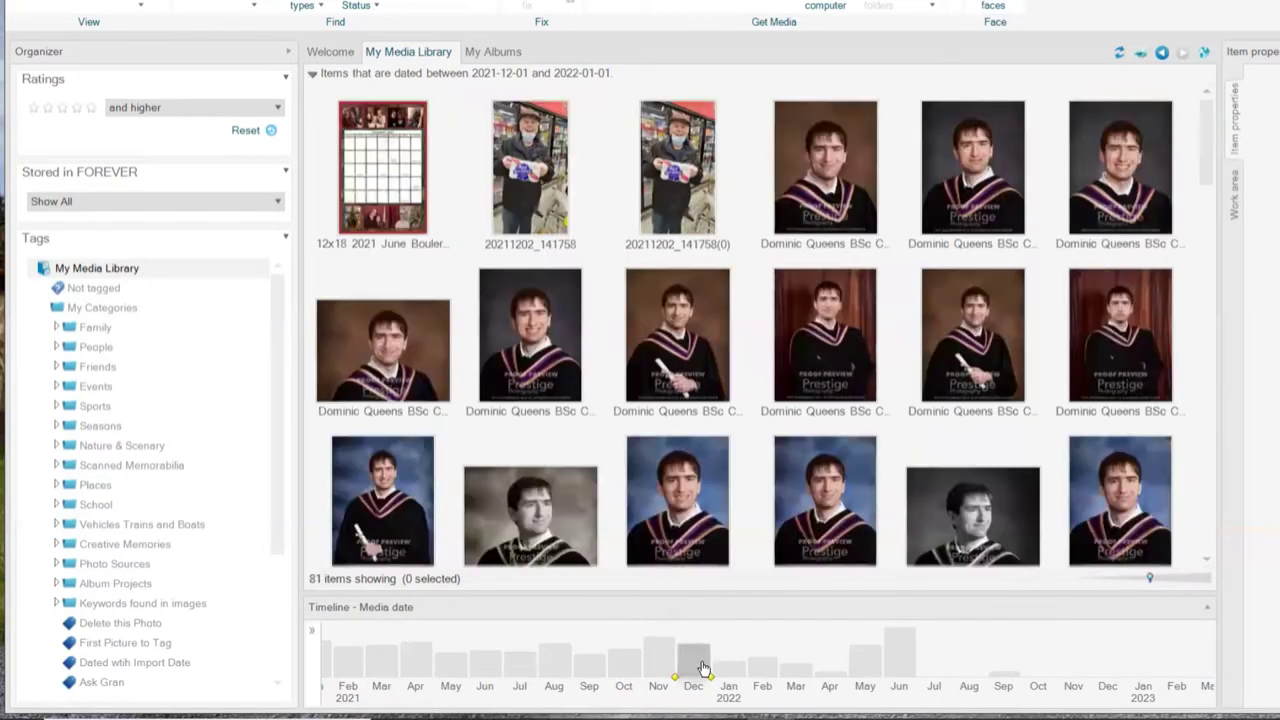
# Step: Scale the timeline to individual days and show only the items dated December 25, 2021
pyautogui.click(312, 630)
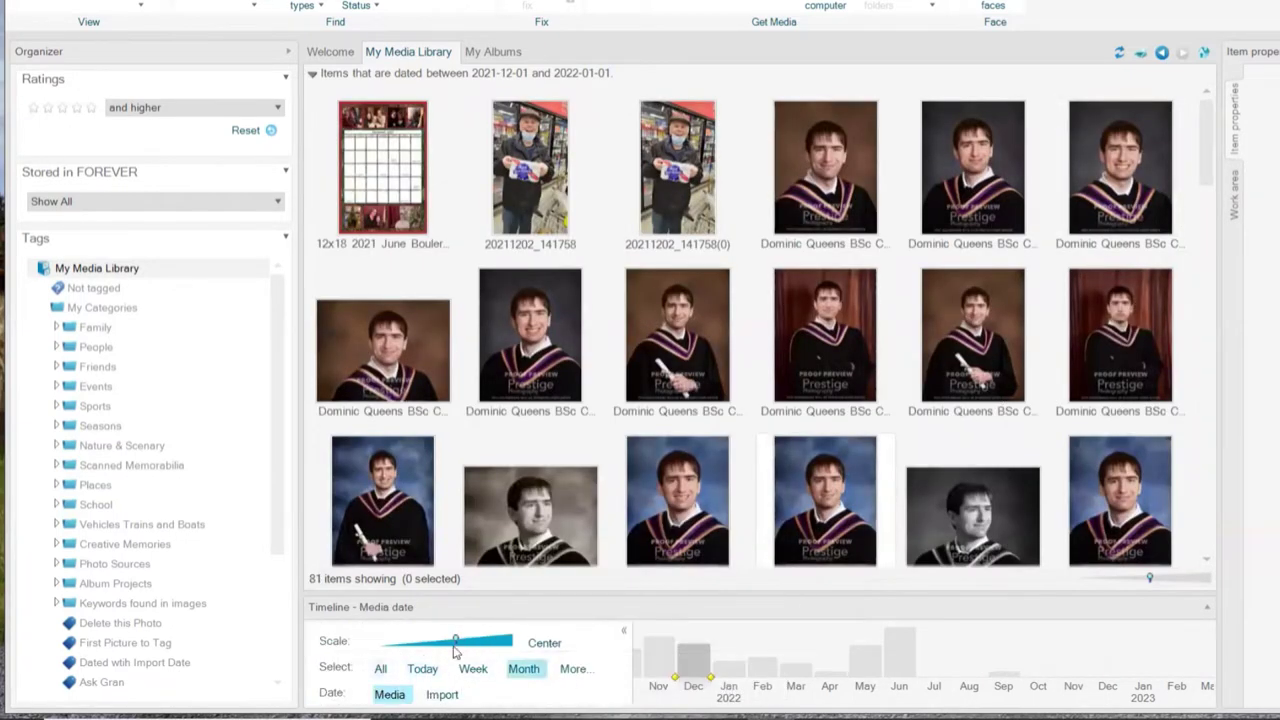
pyautogui.moveTo(455, 650); pyautogui.dragTo(513, 645)
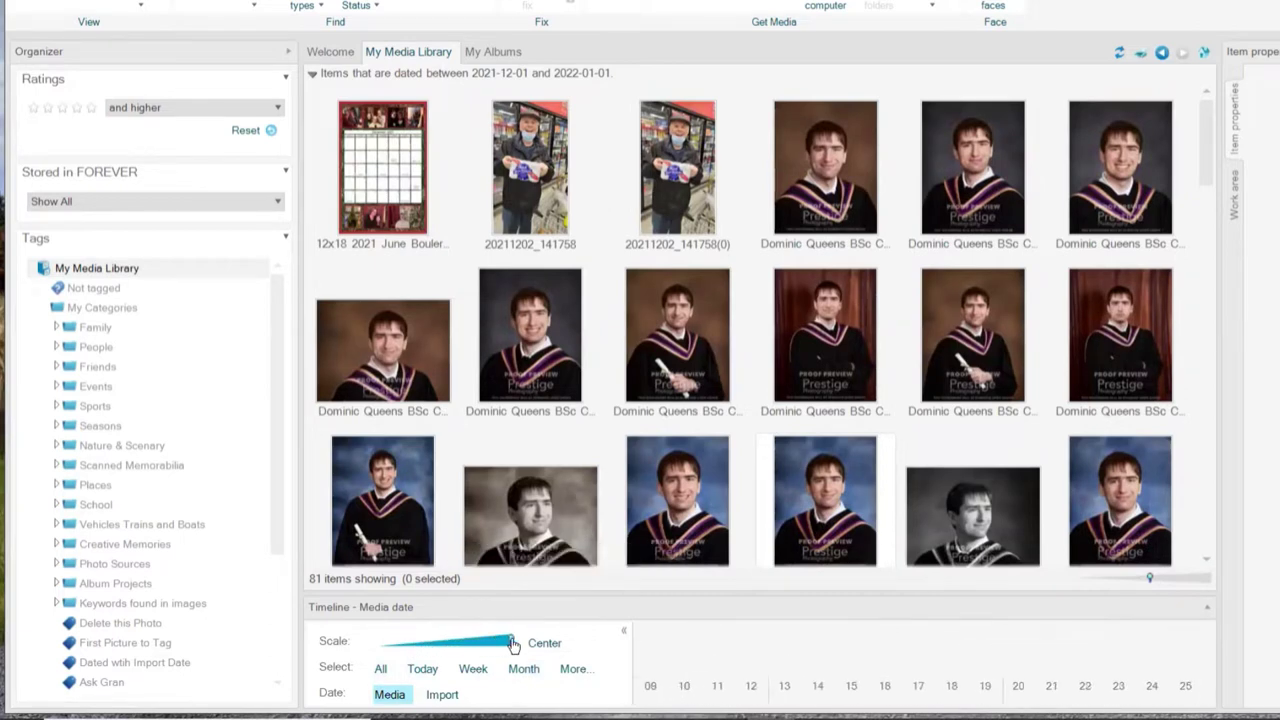
pyautogui.click(624, 632)
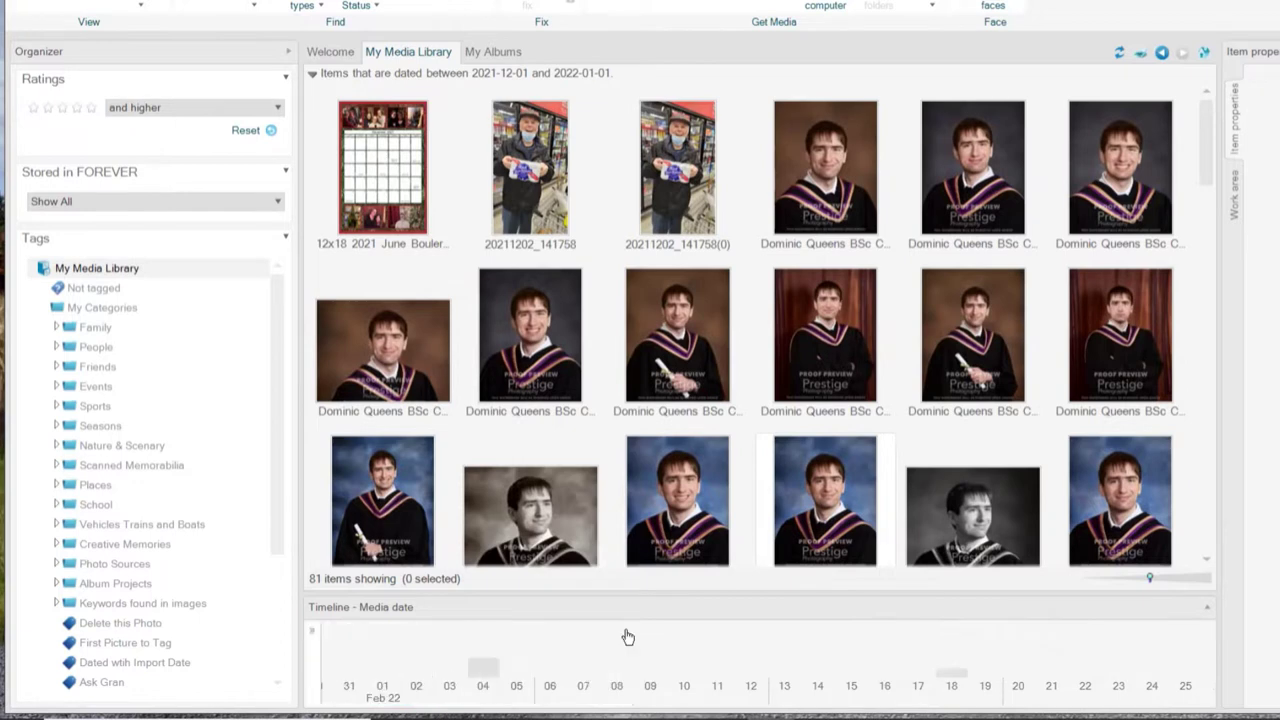
pyautogui.moveTo(526, 656); pyautogui.dragTo(803, 654)
pyautogui.moveTo(491, 651); pyautogui.dragTo(820, 657)
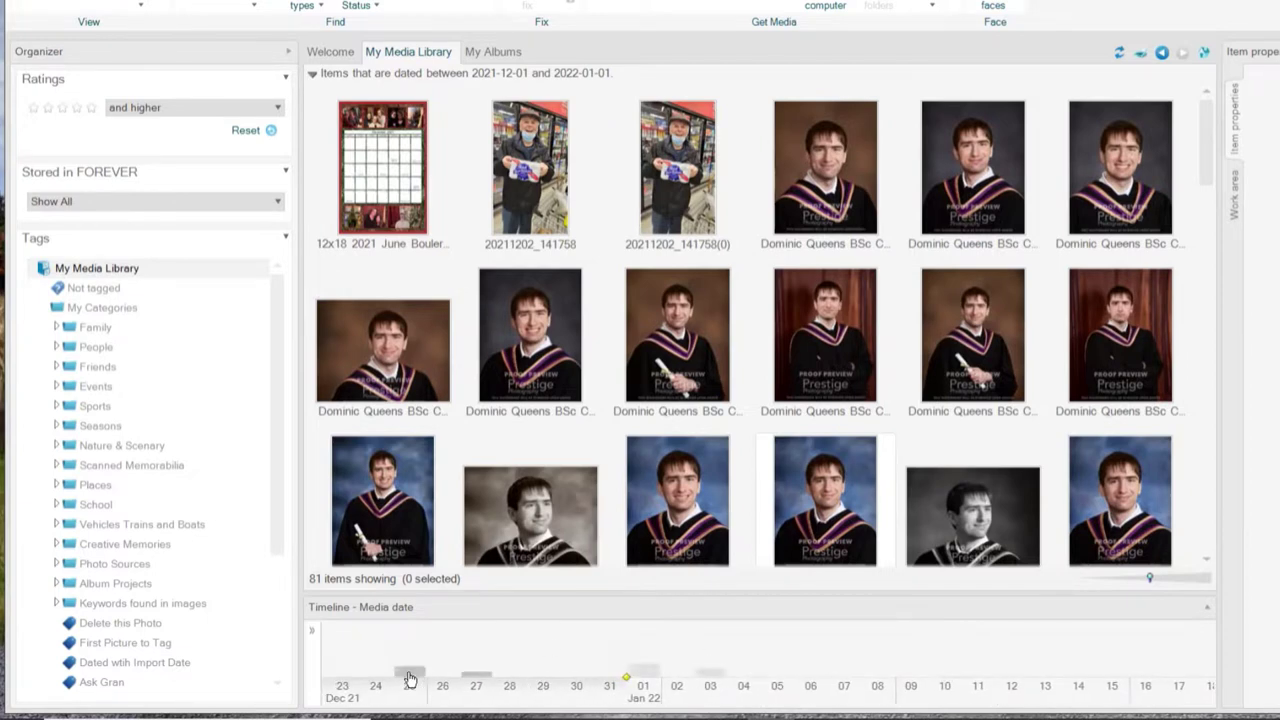
pyautogui.click(410, 678)
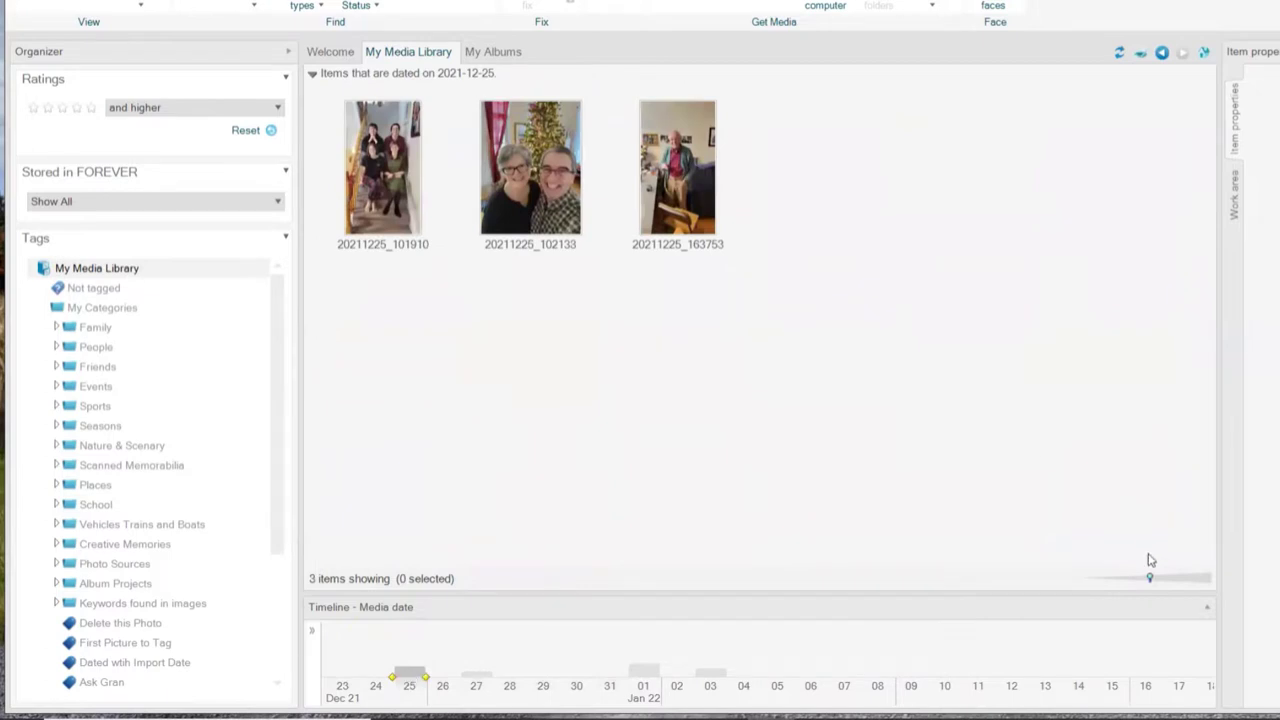
# Step: Enlarge the library thumbnails and clear the date filter to show all items
pyautogui.moveTo(1149, 578); pyautogui.dragTo(1162, 580)
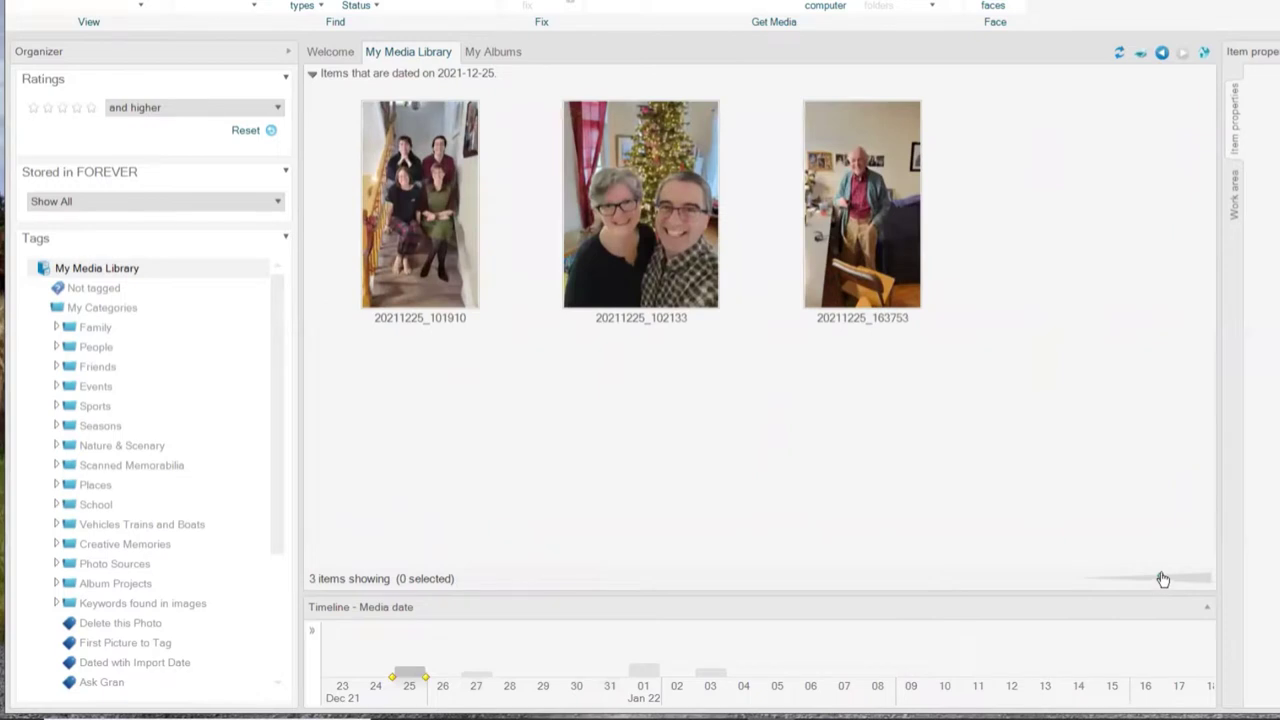
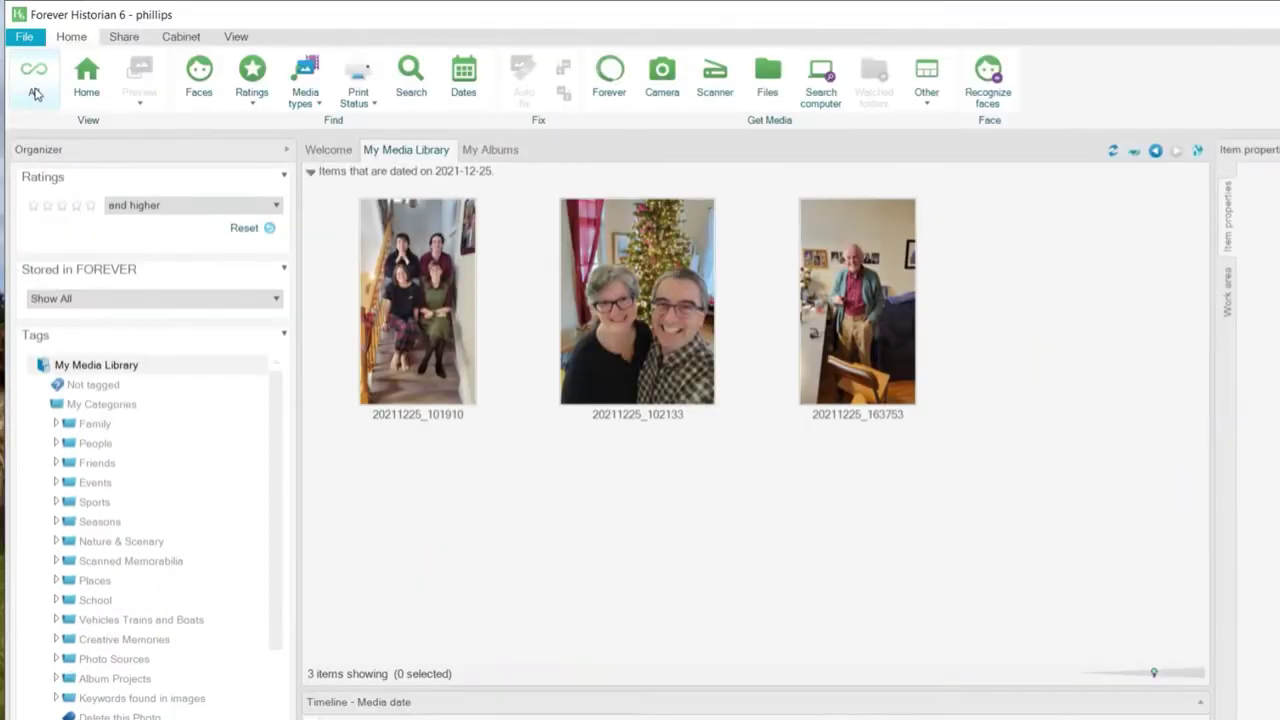
pyautogui.click(33, 0)
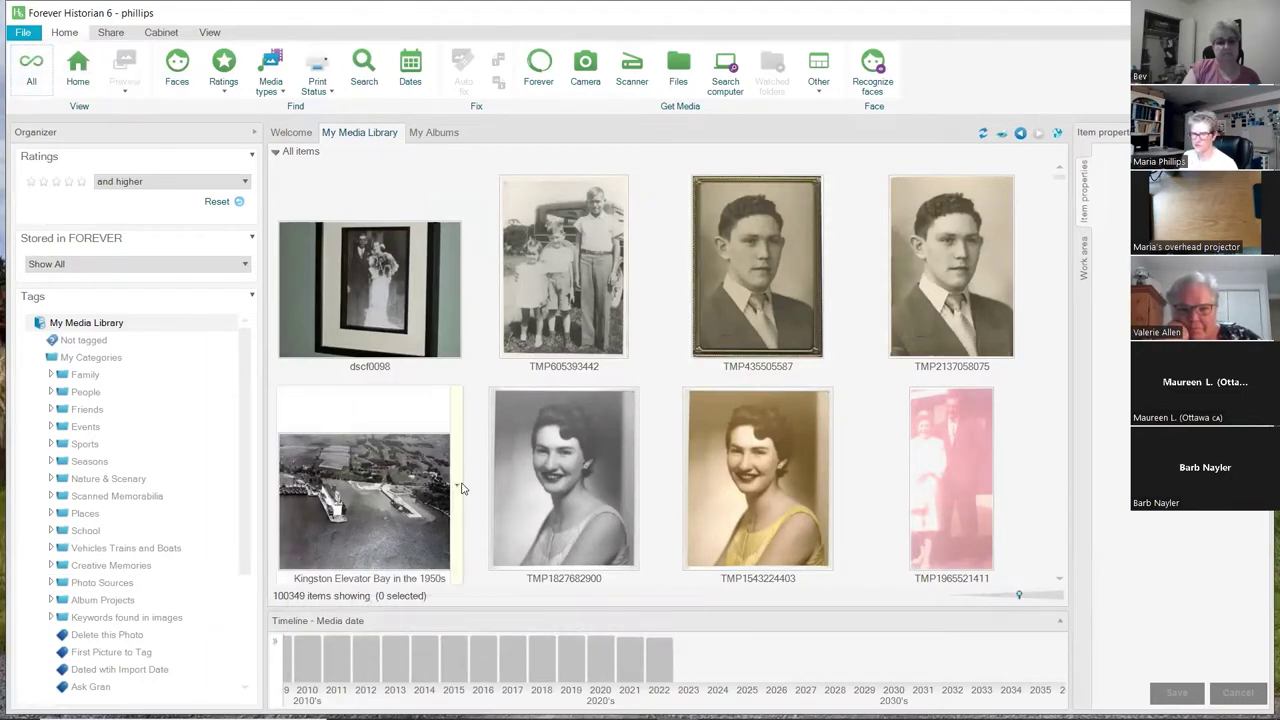
pyautogui.moveTo(462, 488)
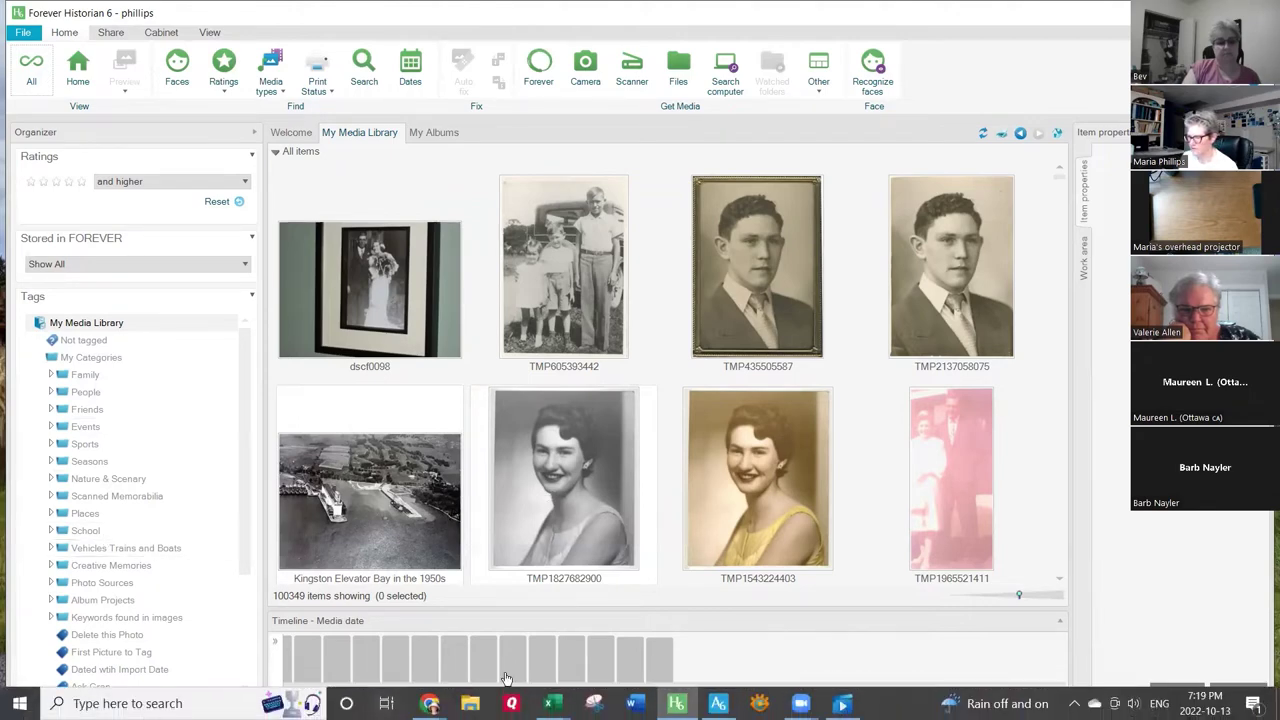
pyautogui.moveTo(383, 673)
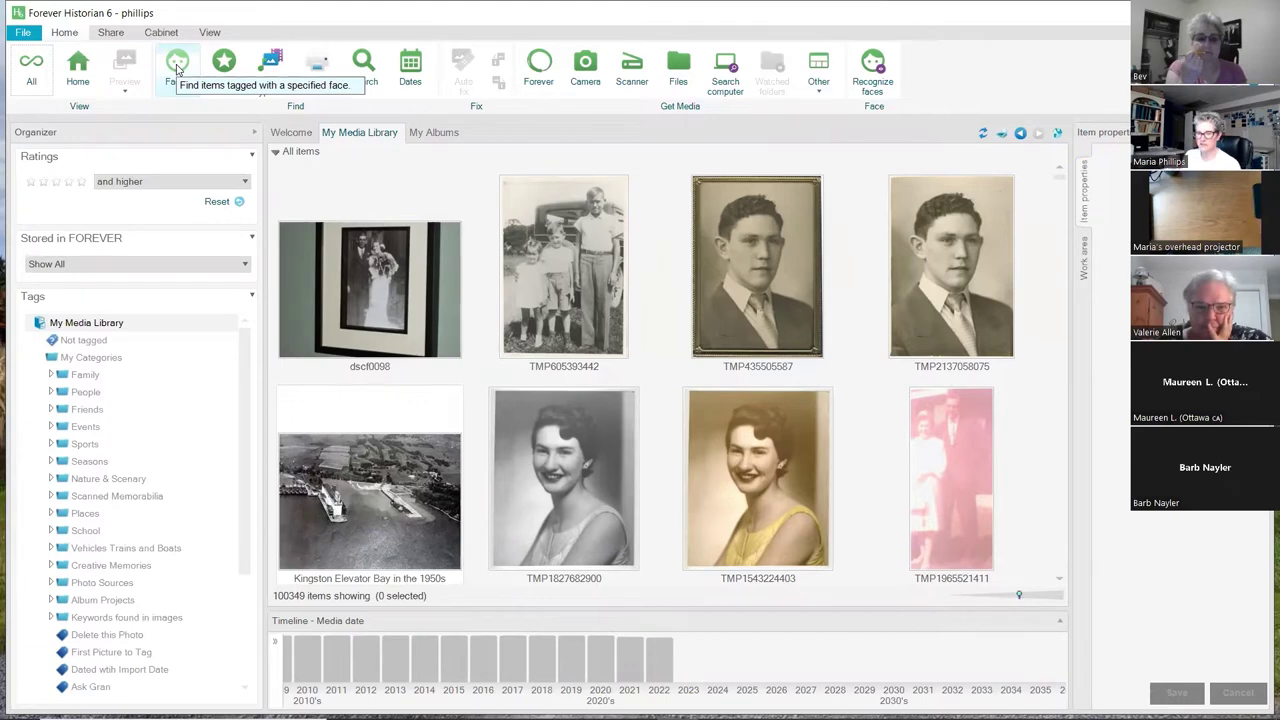
# Step: Expand the People category, filter the library by the third person's tag, and browse through to the last photos
pyautogui.click(50, 392)
pyautogui.click(103, 445)
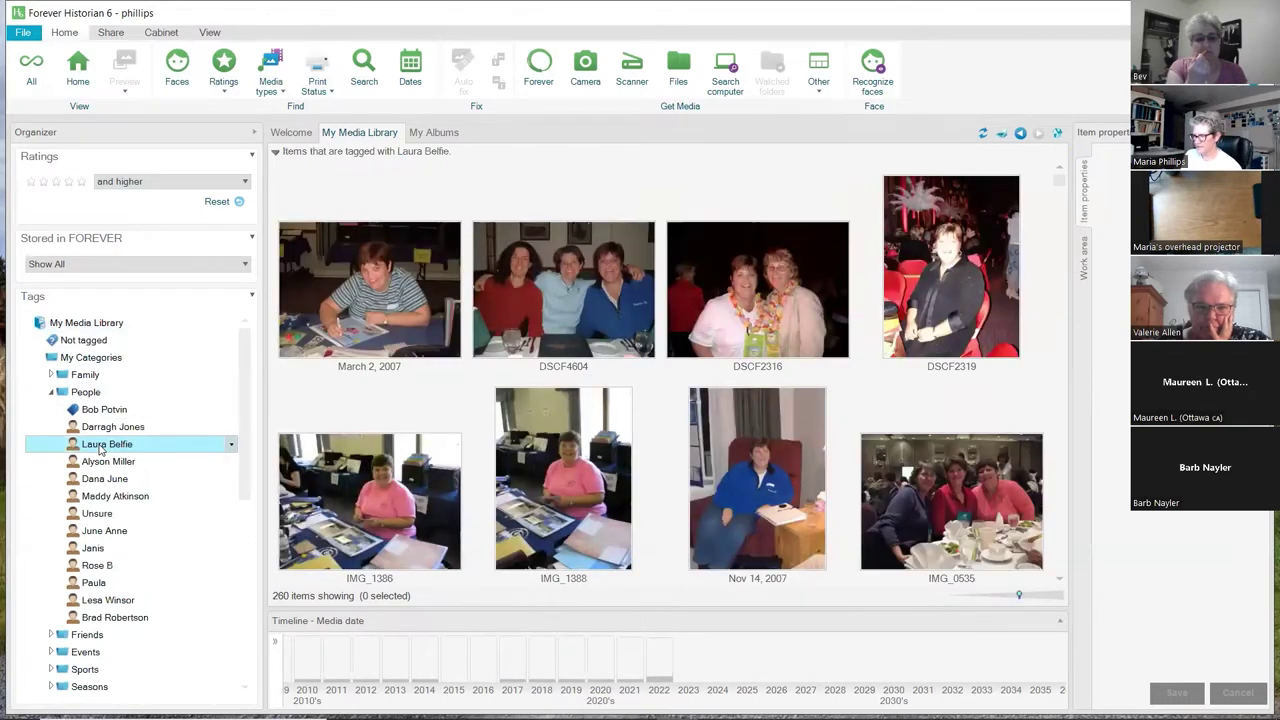
pyautogui.moveTo(360, 335)
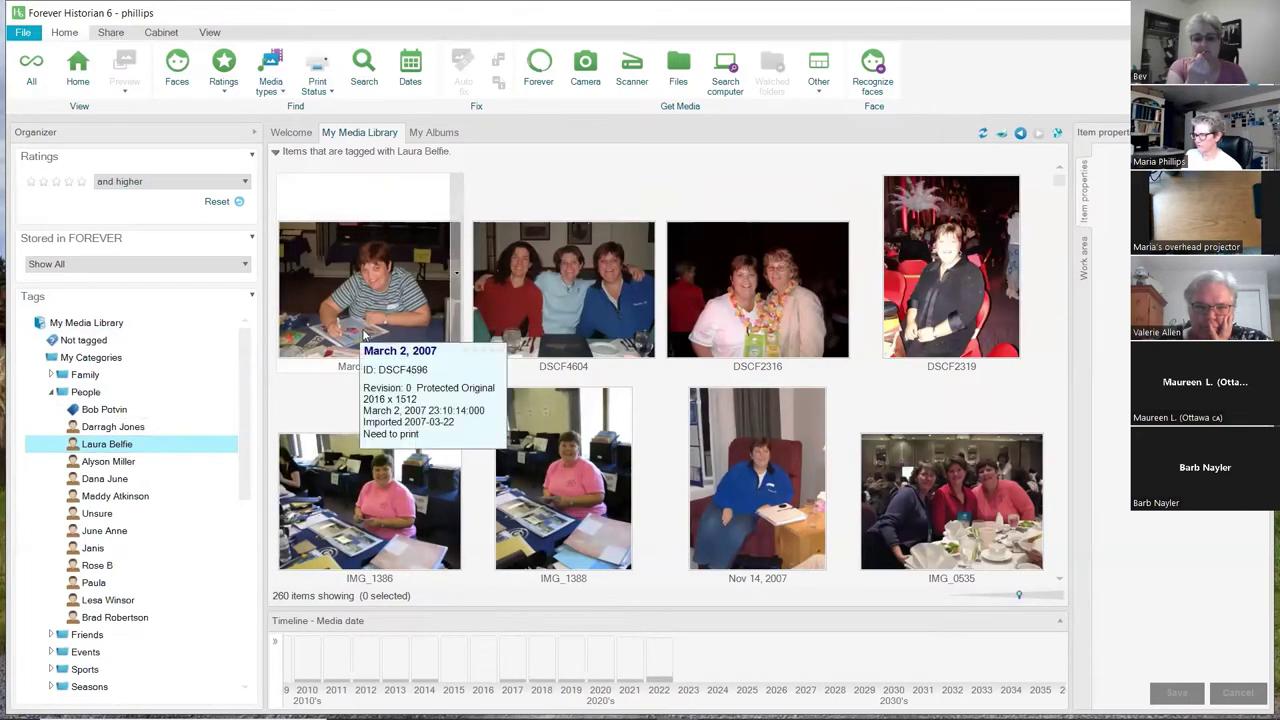
pyautogui.moveTo(350, 425)
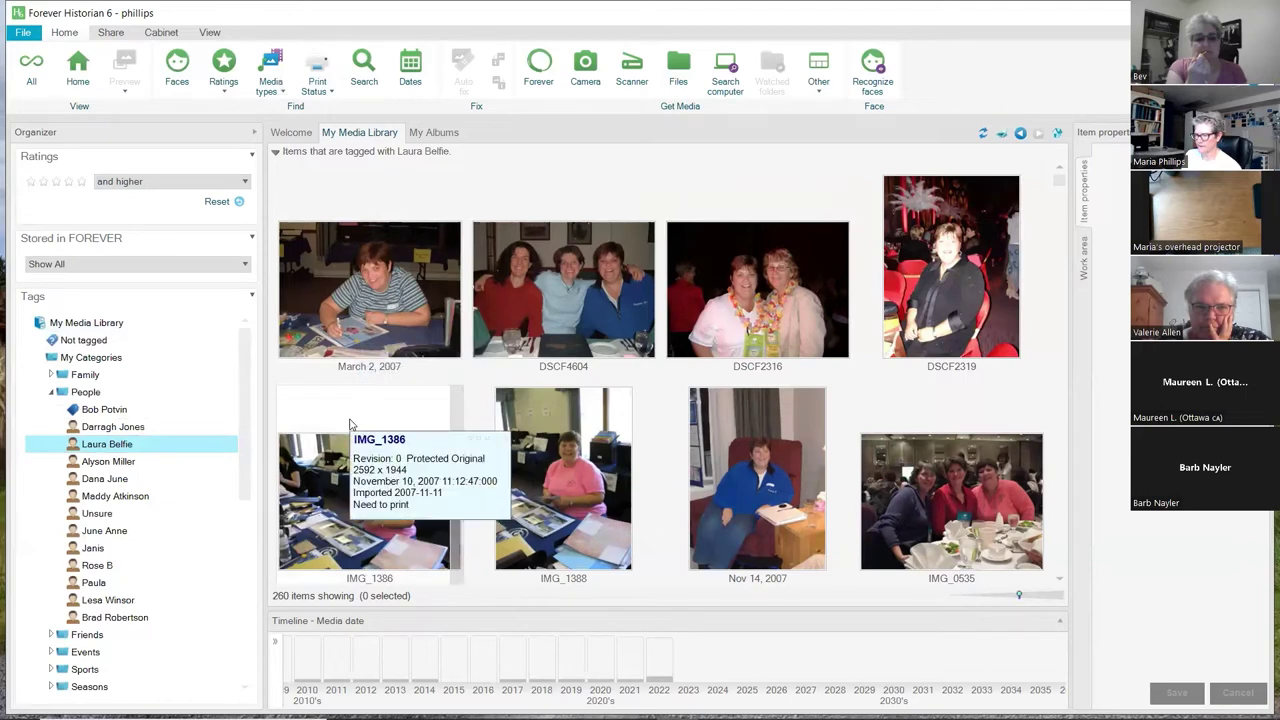
pyautogui.moveTo(1058, 182); pyautogui.dragTo(1066, 593)
pyautogui.moveTo(793, 325)
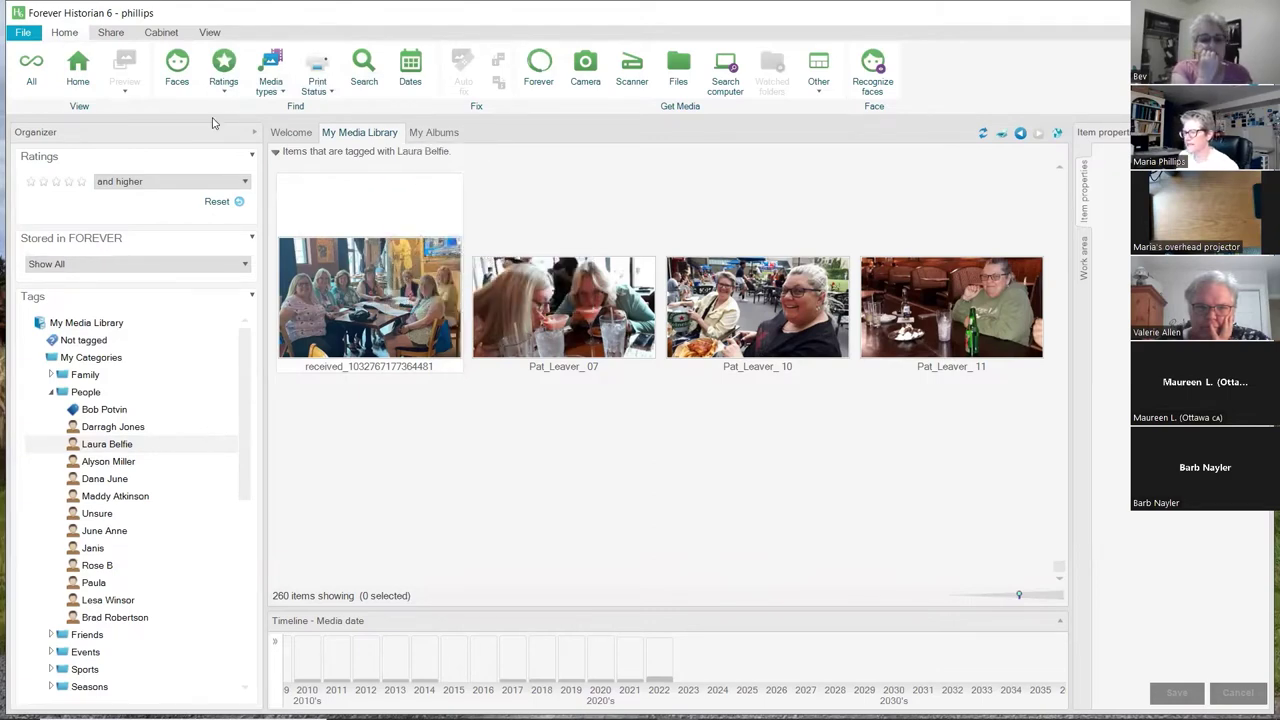
# Step: Review the available media type filters and close the list without choosing one
pyautogui.click(270, 72)
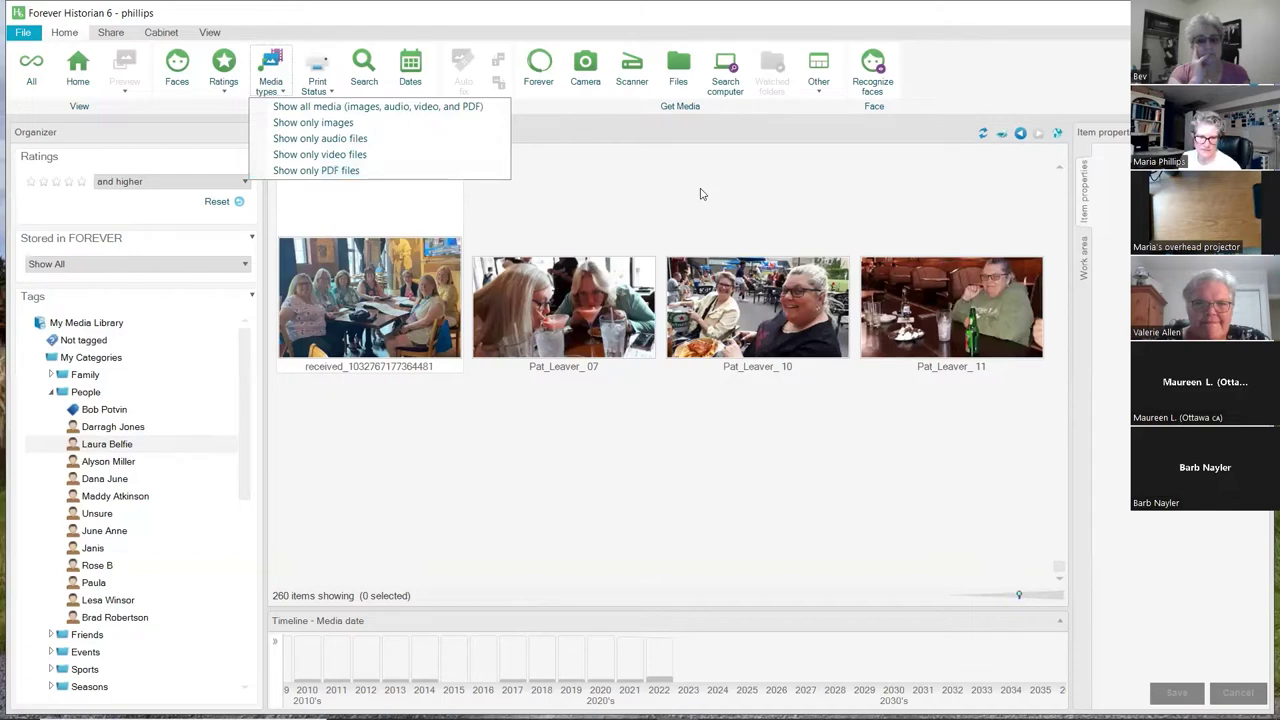
pyautogui.press('super+plus')
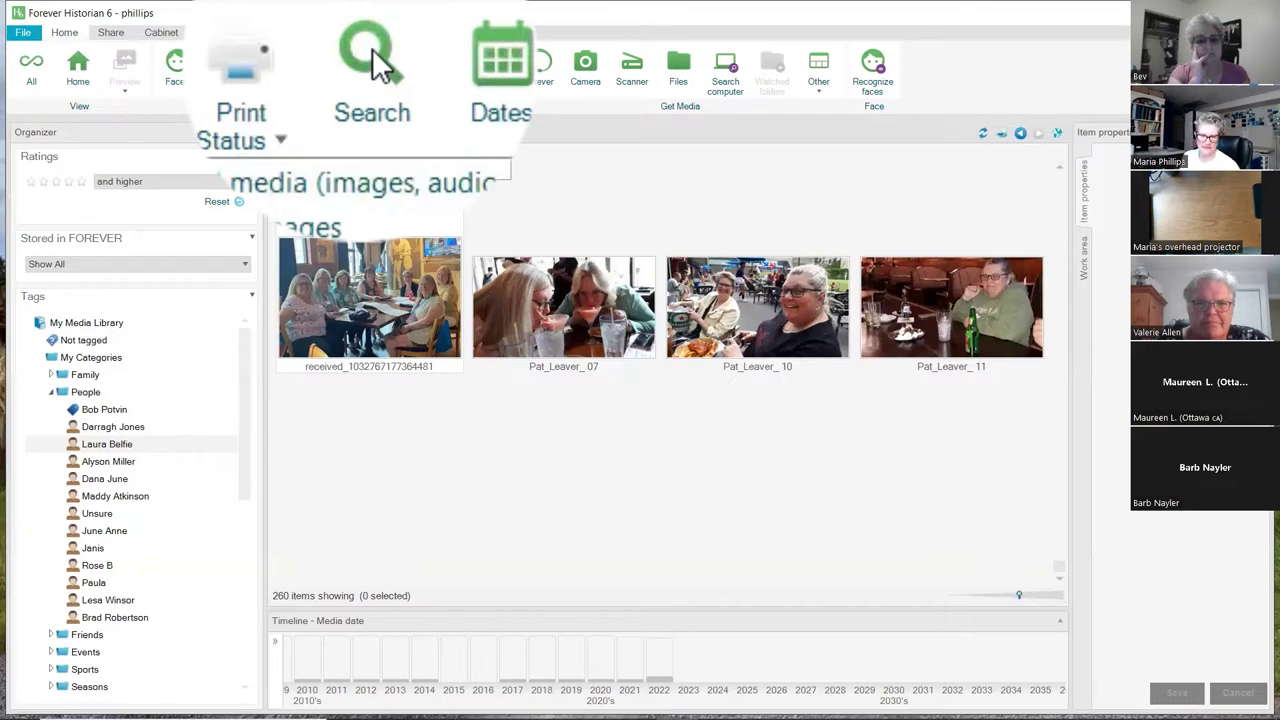
pyautogui.press('super+Escape')
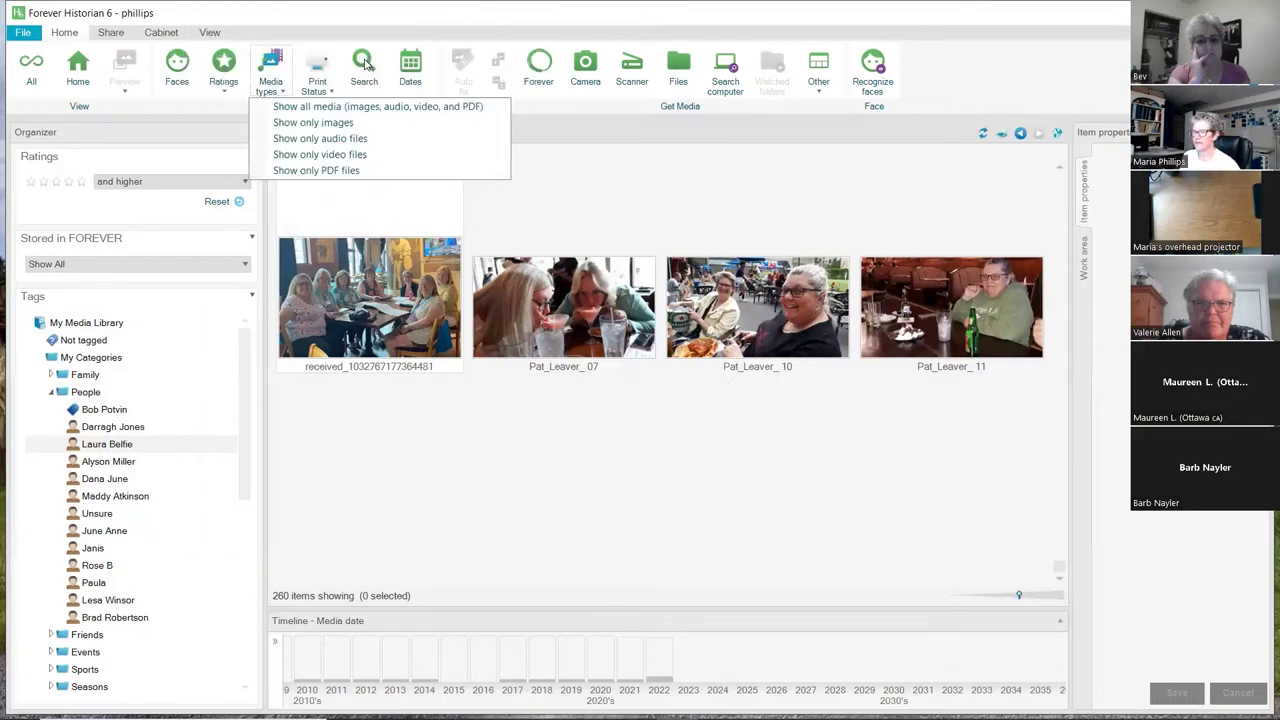
pyautogui.click(581, 161)
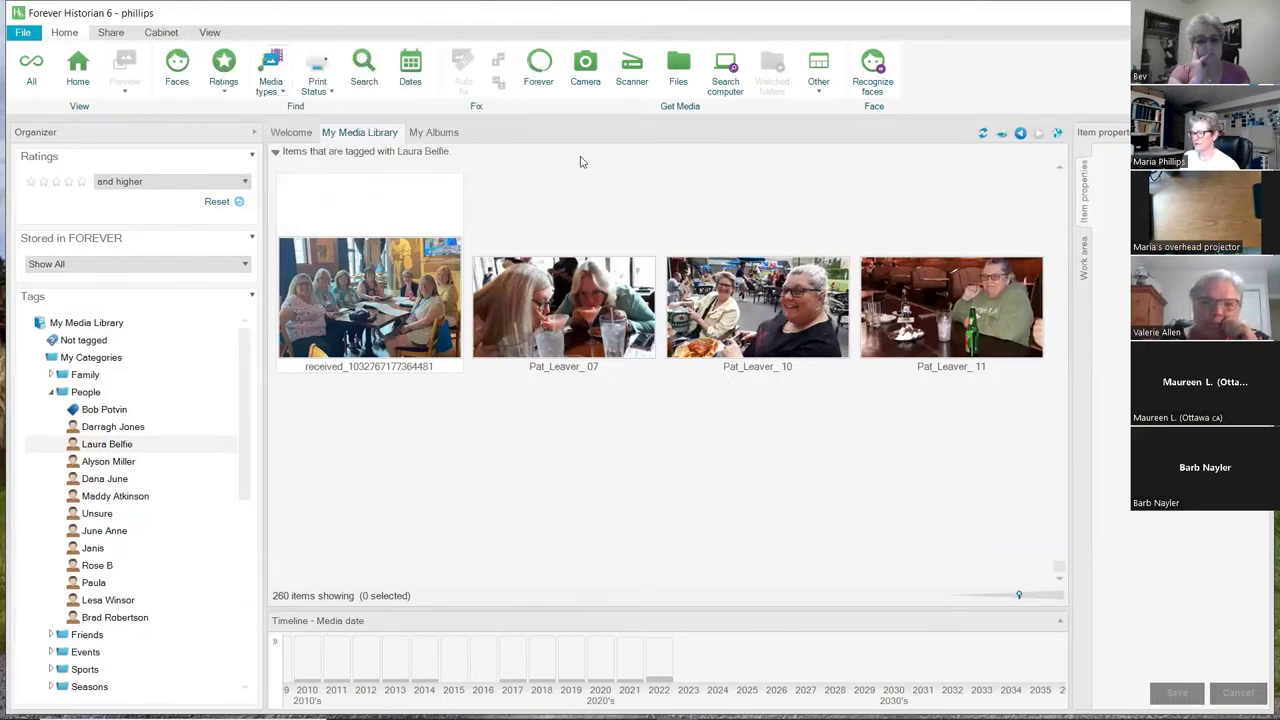
# Step: Review the available date range and date type filter options and close the filter without applying one
pyautogui.moveTo(582, 187)
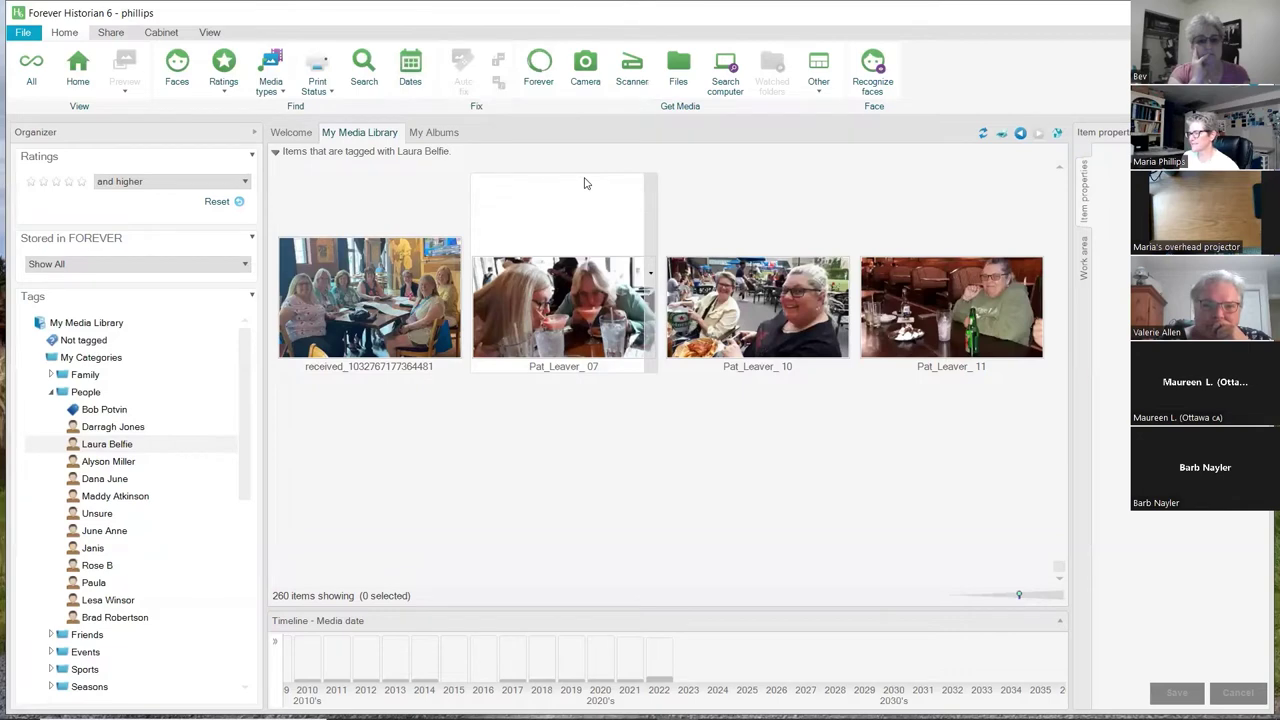
pyautogui.press('End')
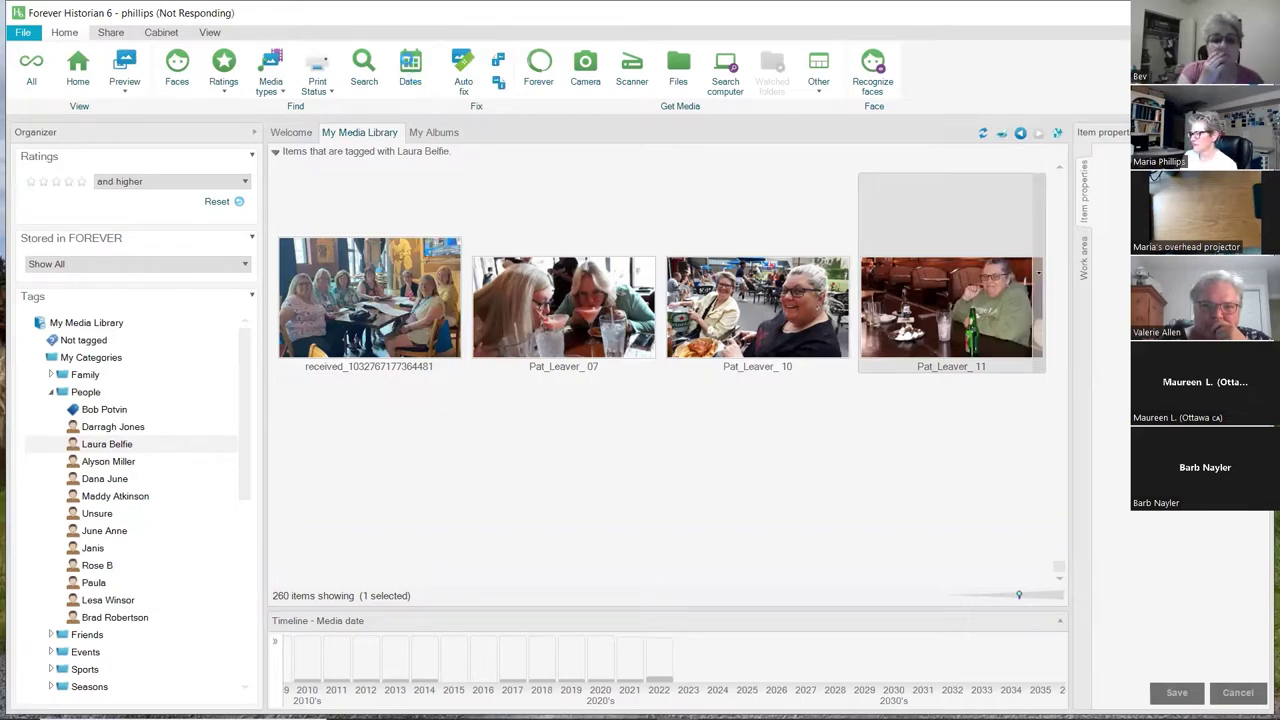
pyautogui.click(410, 69)
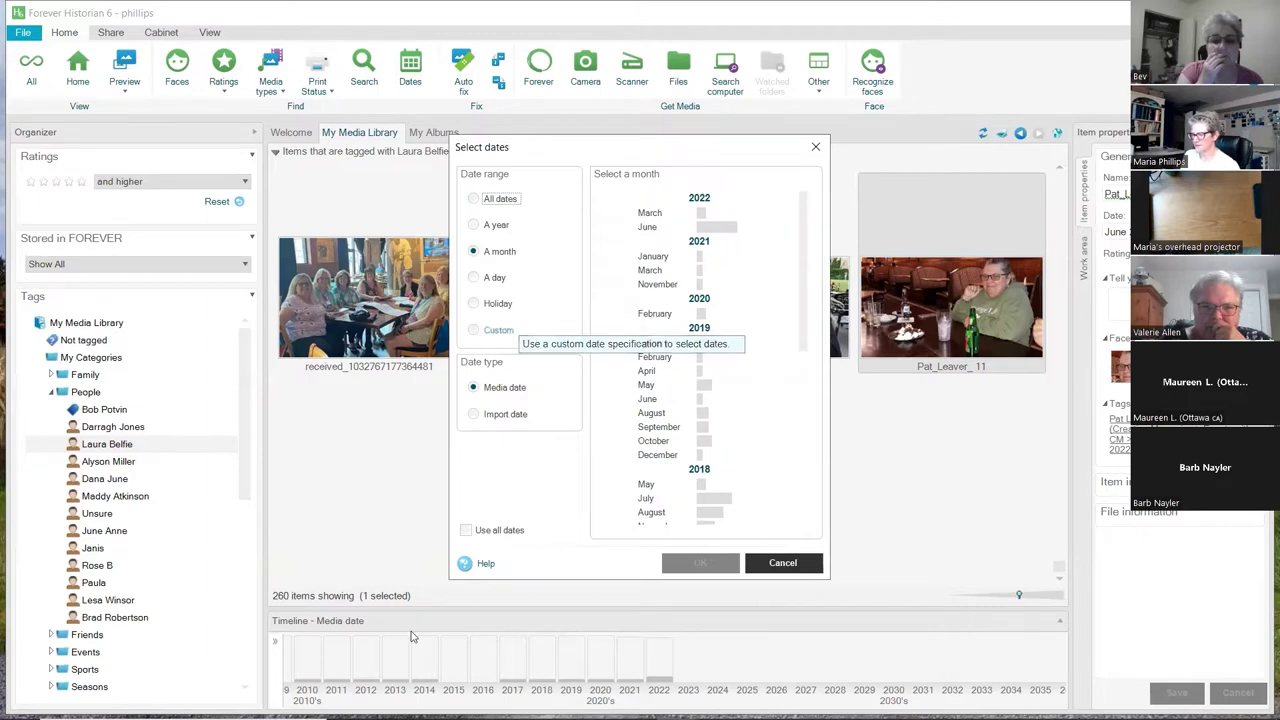
pyautogui.click(786, 564)
pyautogui.click(279, 644)
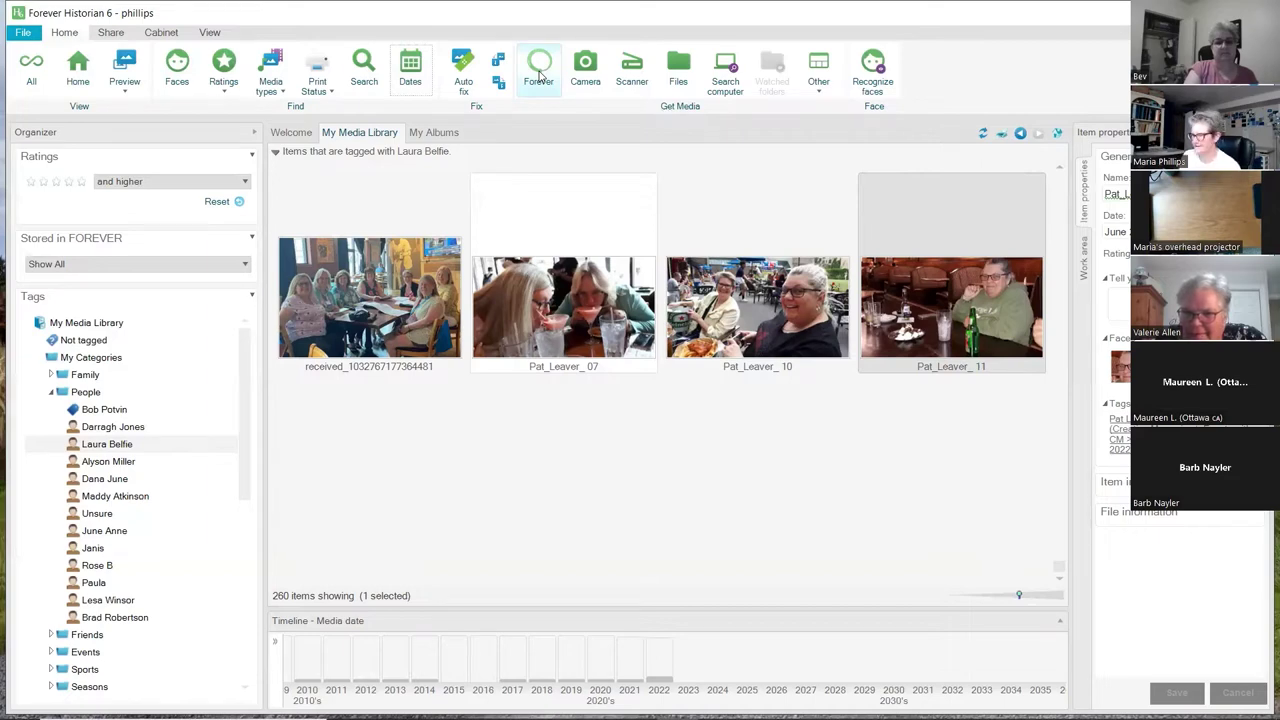
# Step: Examine the sources for getting media, including camera, scanner and files, and dismiss the file import dialog without importing anything
pyautogui.press('super+plus')
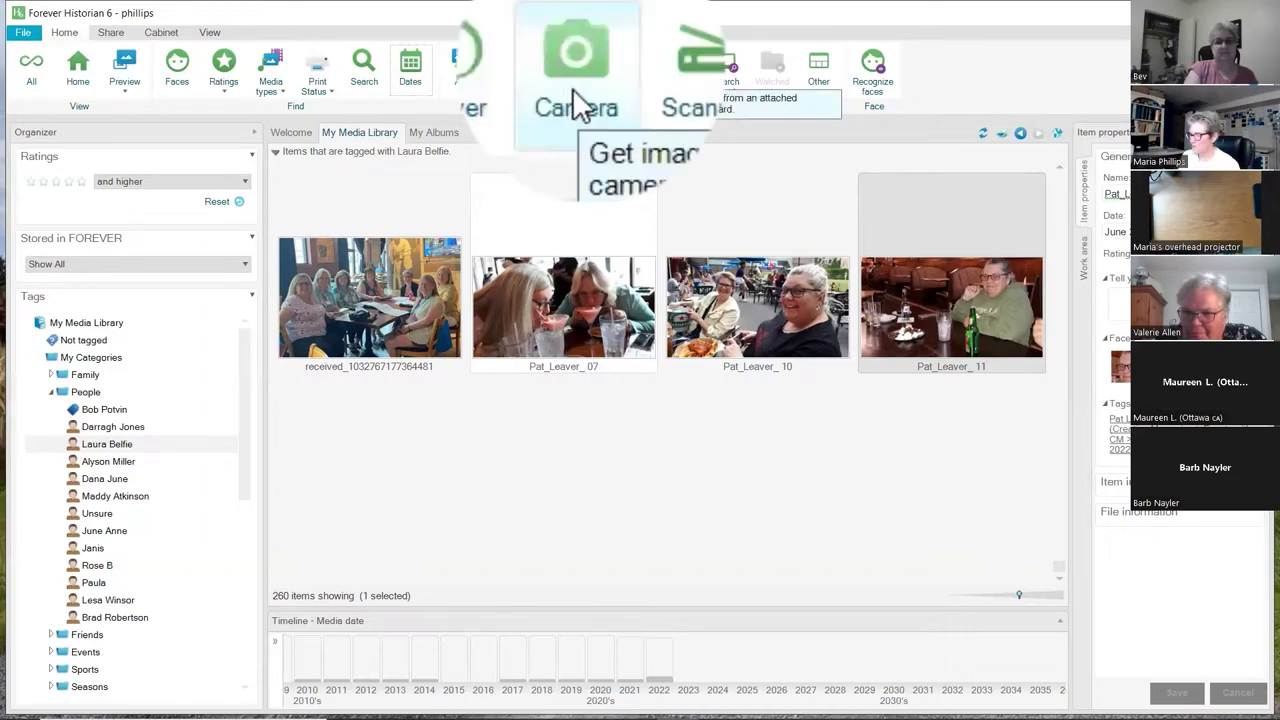
pyautogui.press('super+Escape')
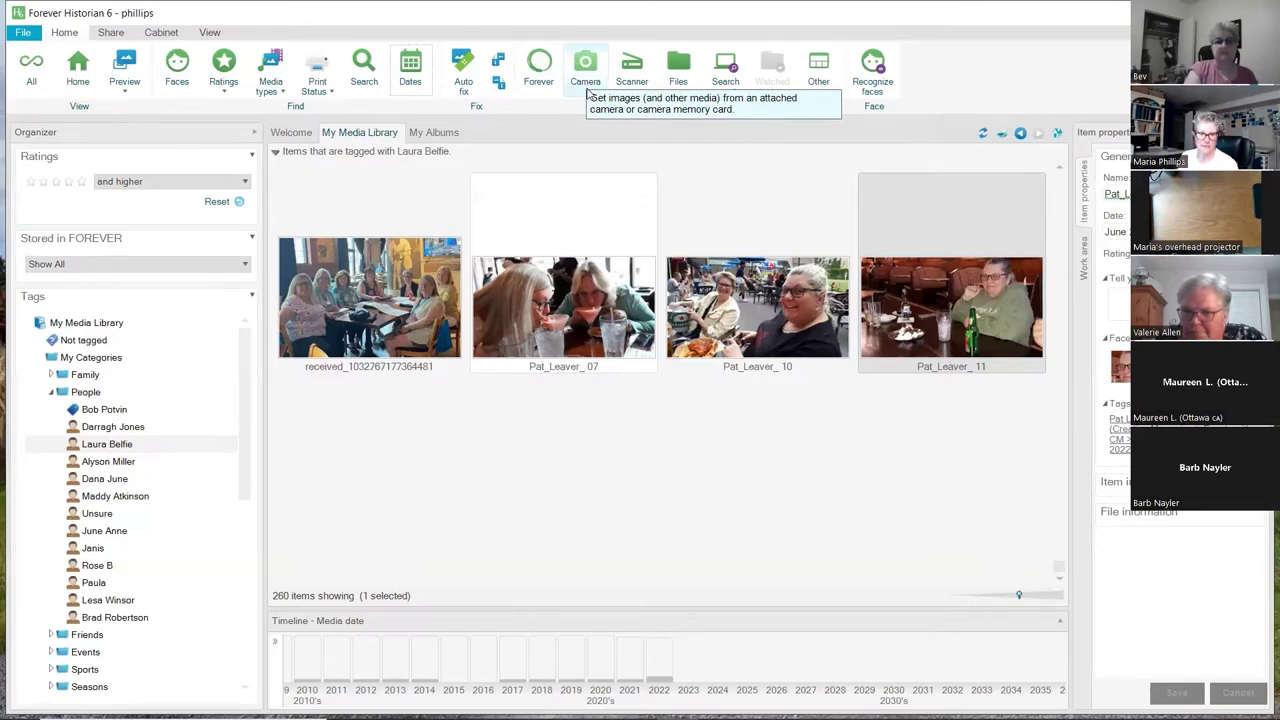
pyautogui.moveTo(708, 189)
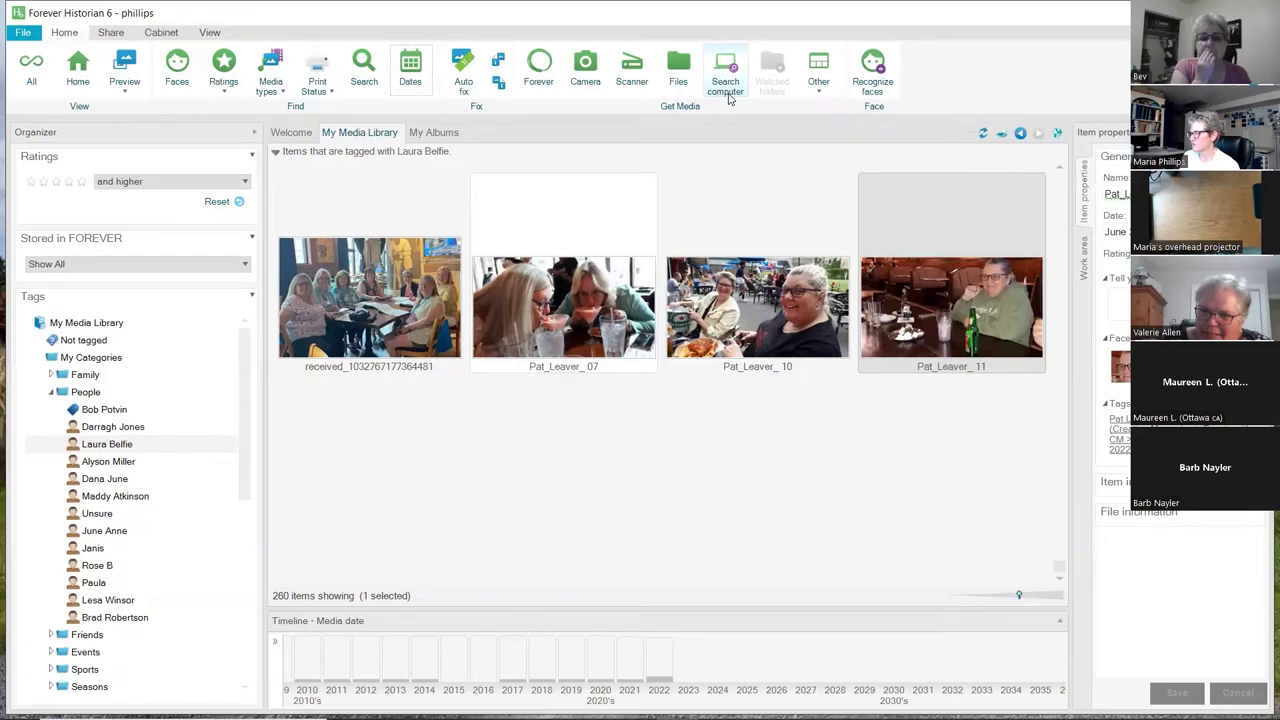
pyautogui.click(818, 80)
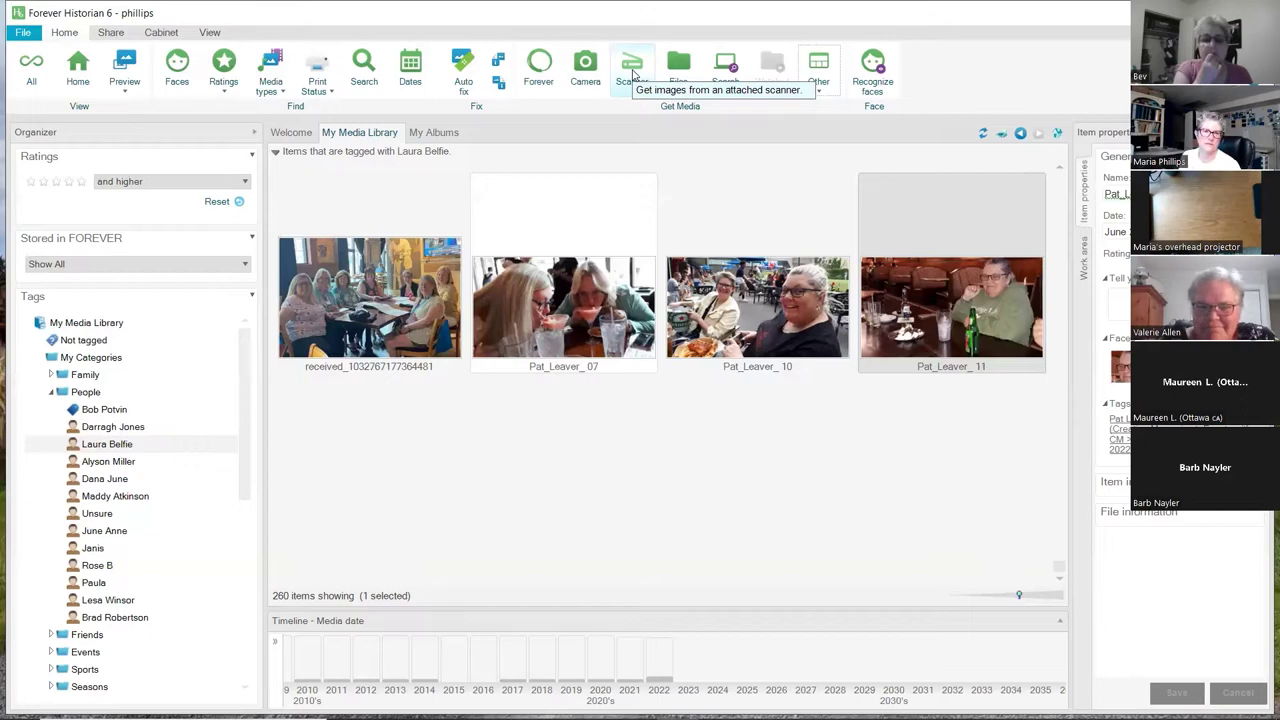
pyautogui.click(688, 84)
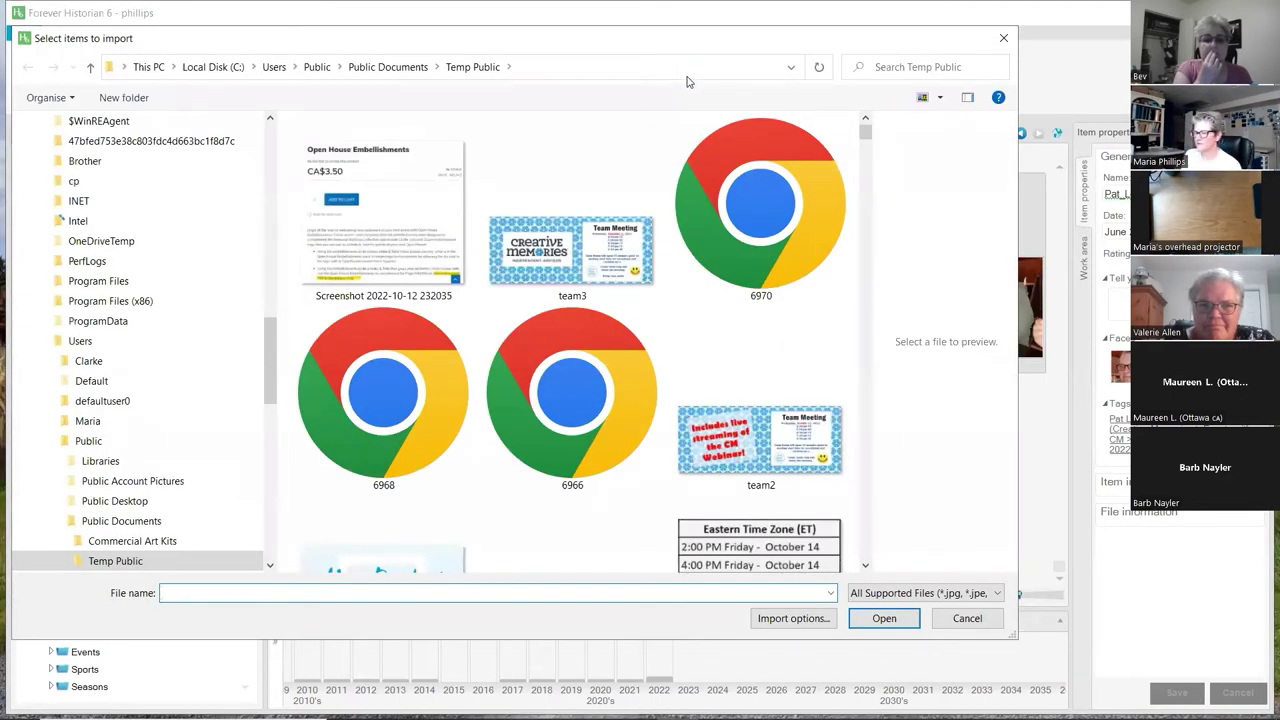
pyautogui.click(1003, 38)
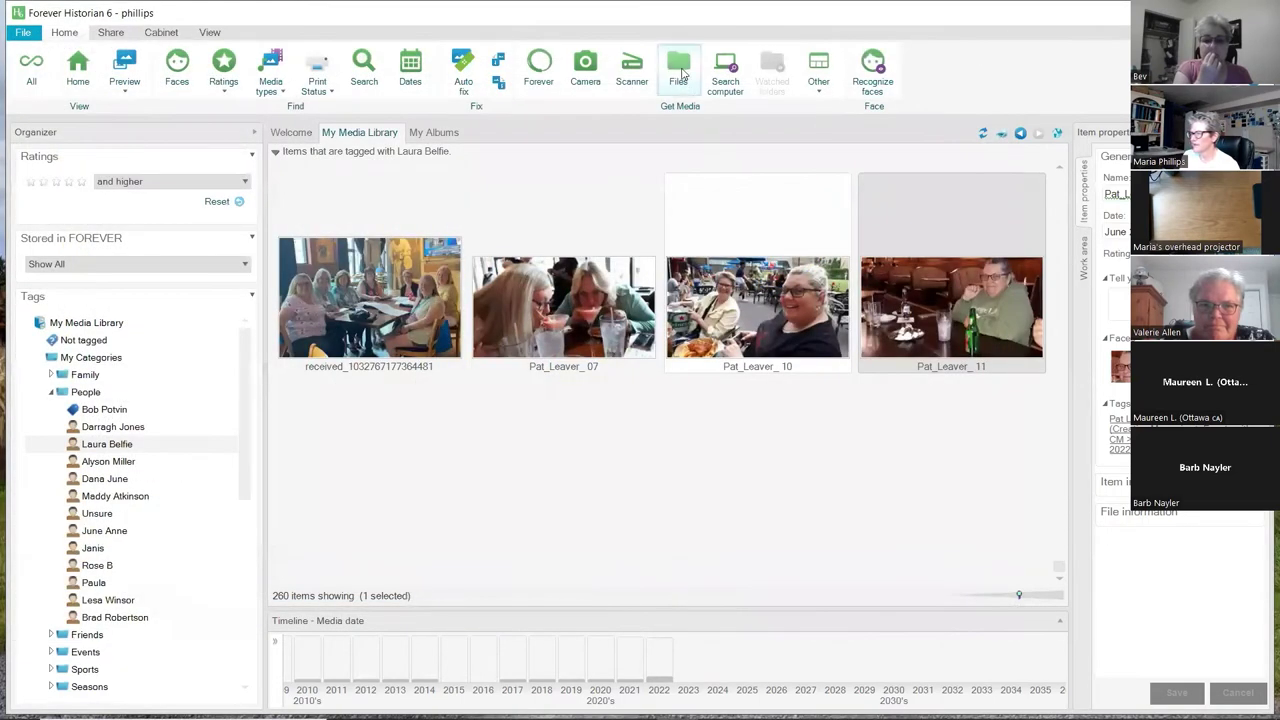
pyautogui.click(686, 86)
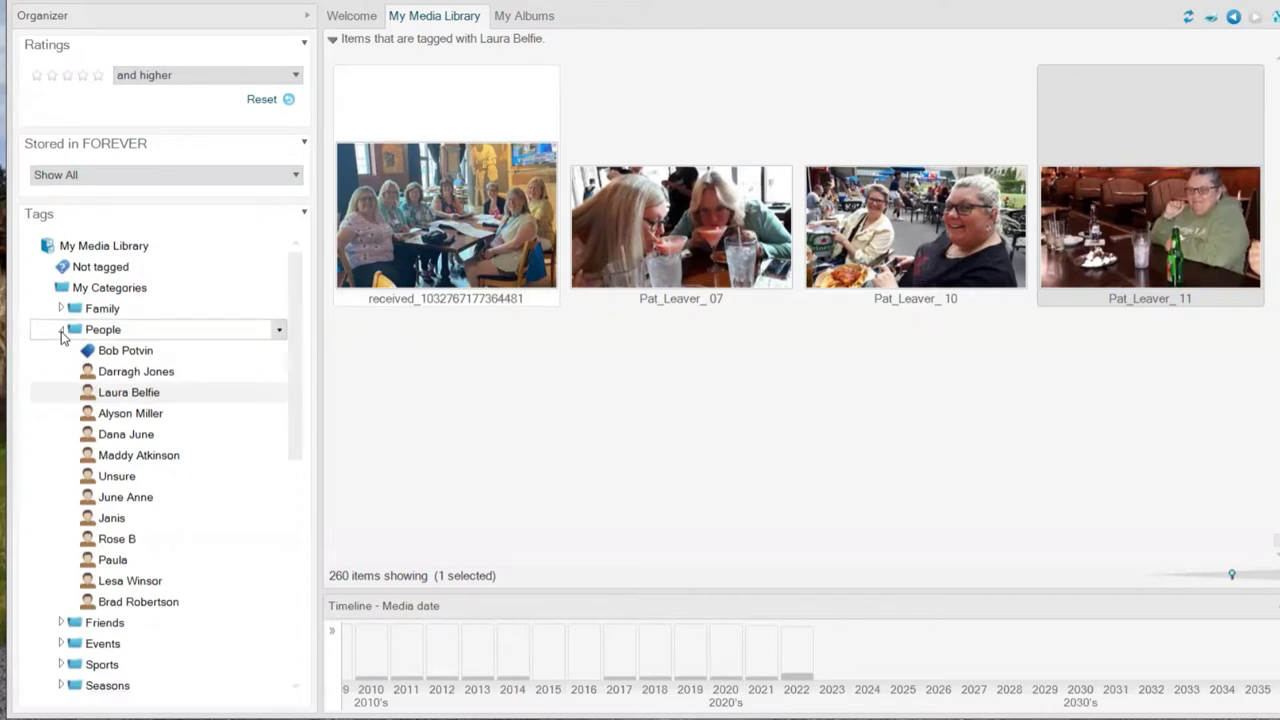
# Step: Collapse the People category, expand Family to examine the tags inside Our Family, and collapse Our Family again
pyautogui.click(61, 330)
pyautogui.click(61, 330)
pyautogui.click(61, 330)
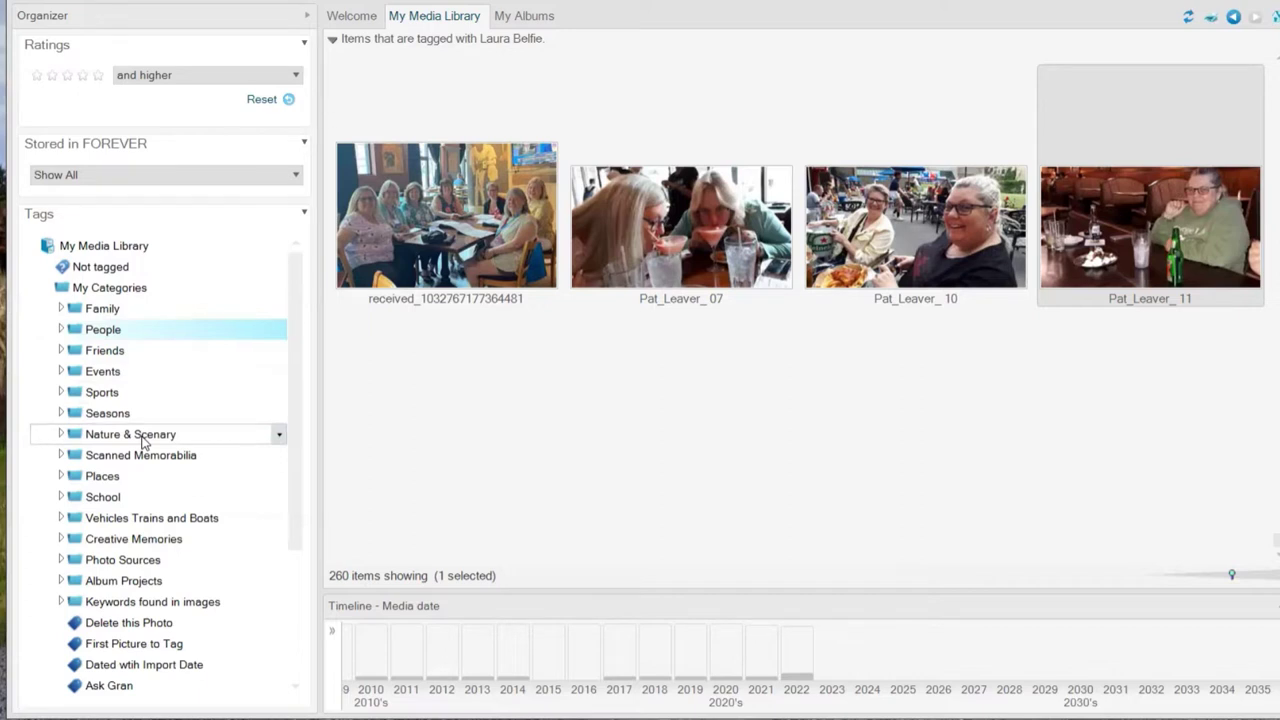
pyautogui.click(61, 309)
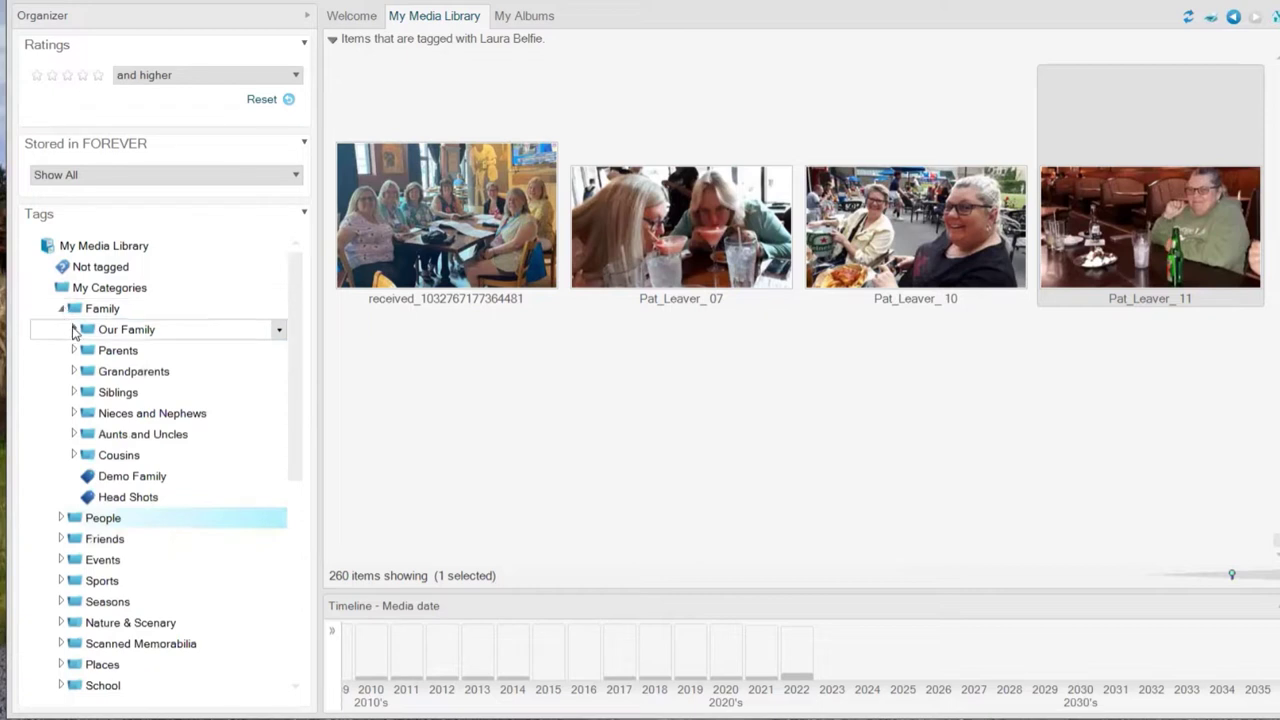
pyautogui.click(74, 330)
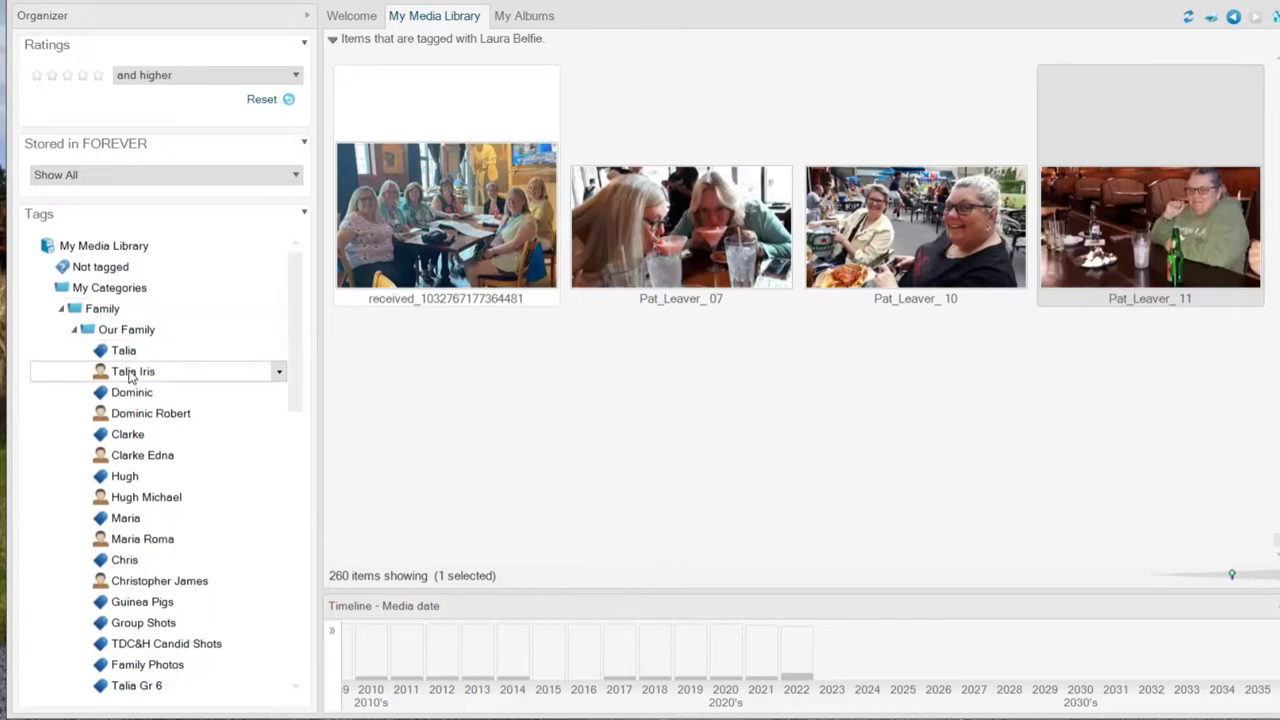
pyautogui.click(76, 331)
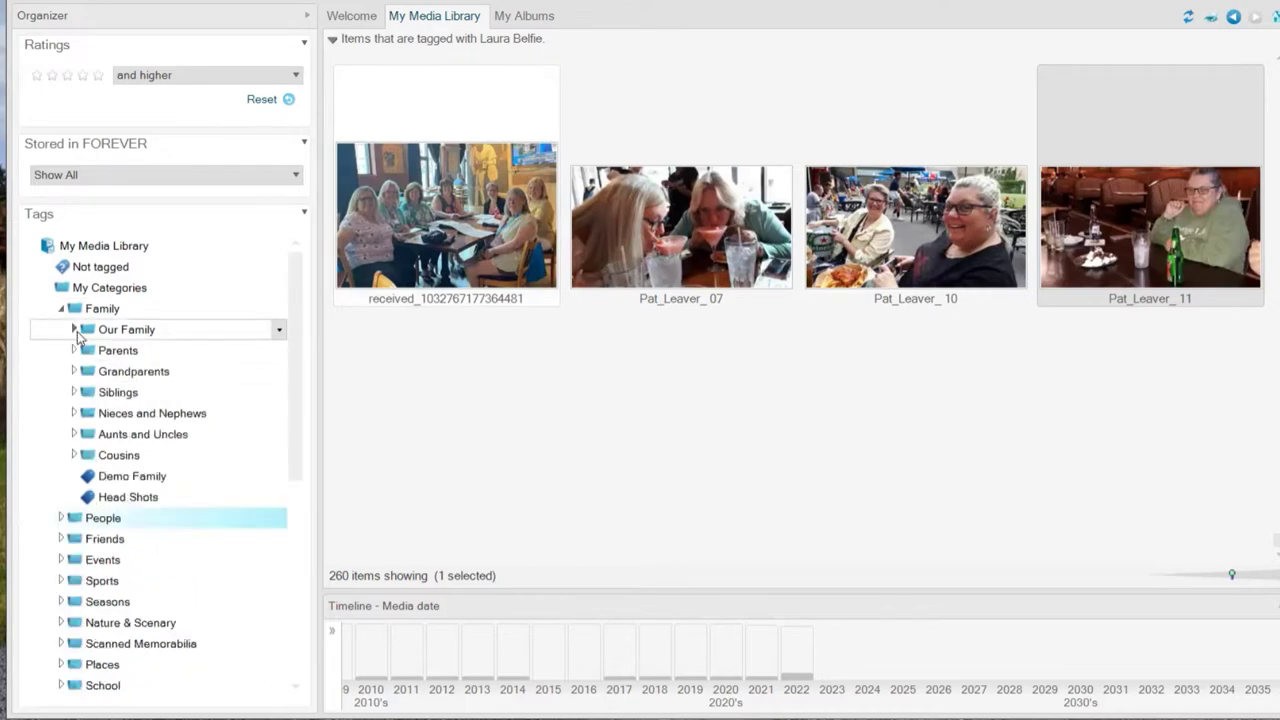
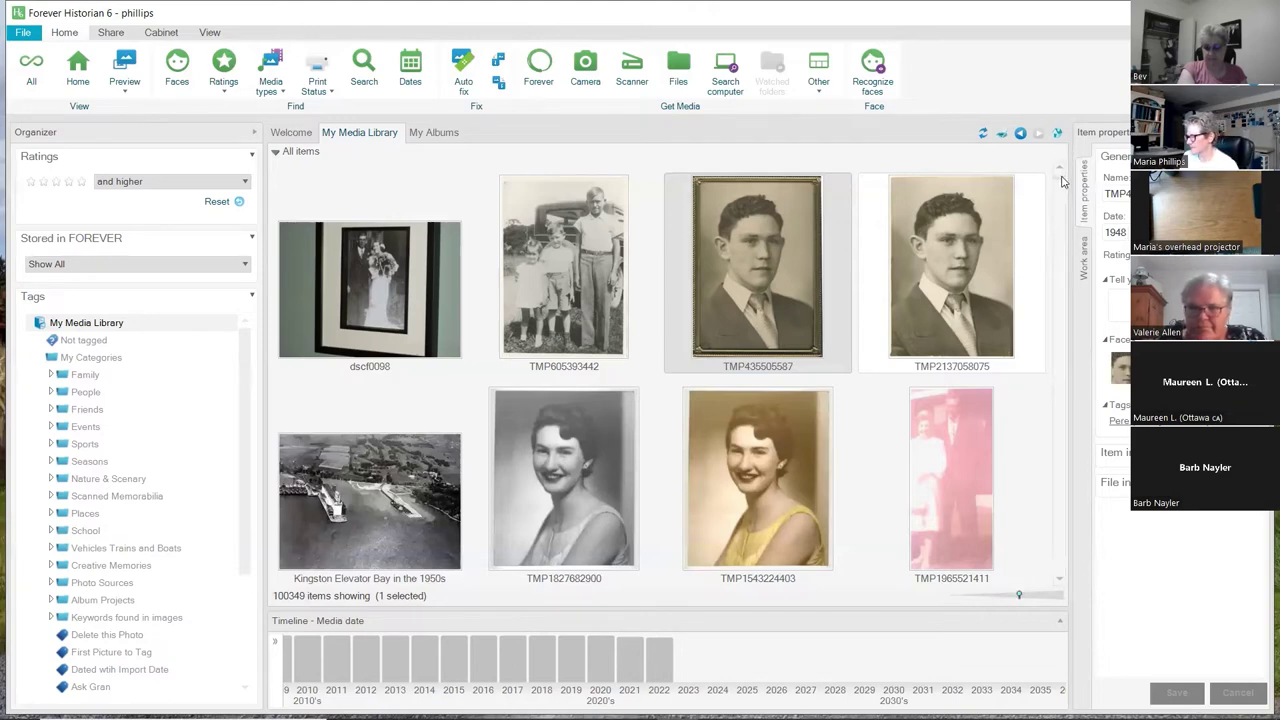
# Step: Show only the library items dated 2022 and open the fifth photo in the image editor
pyautogui.click(659, 655)
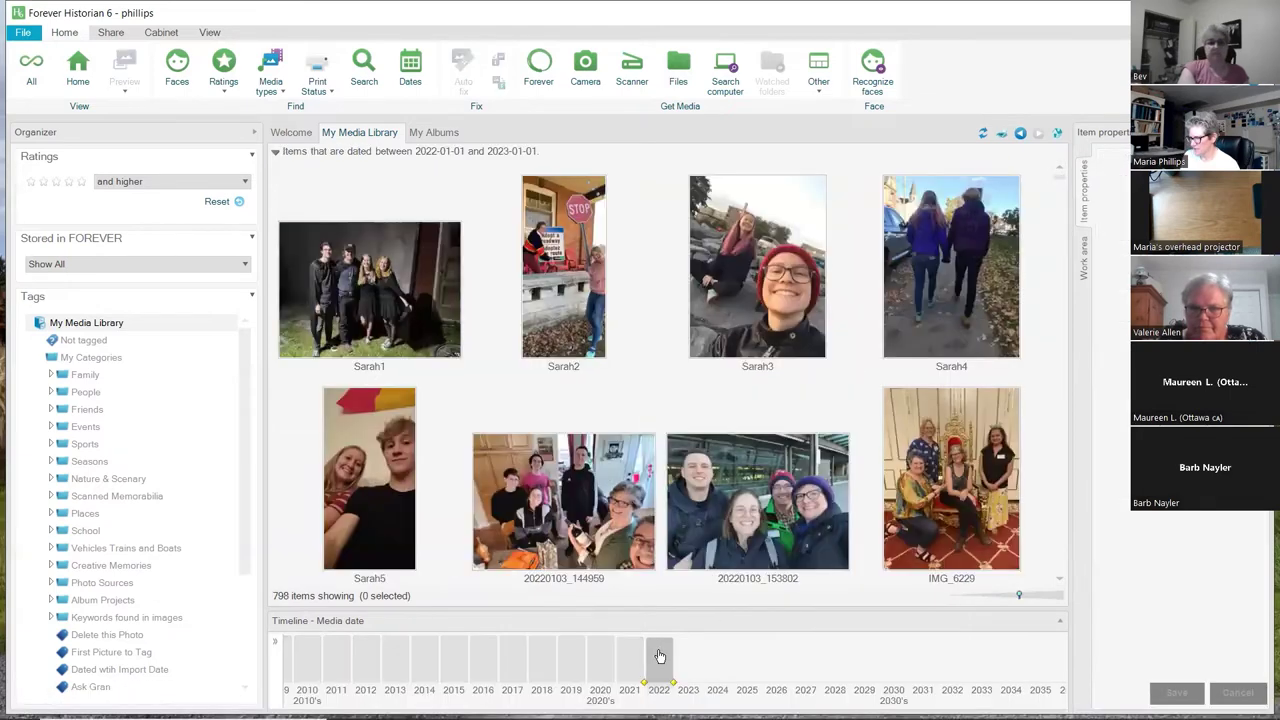
pyautogui.click(362, 490)
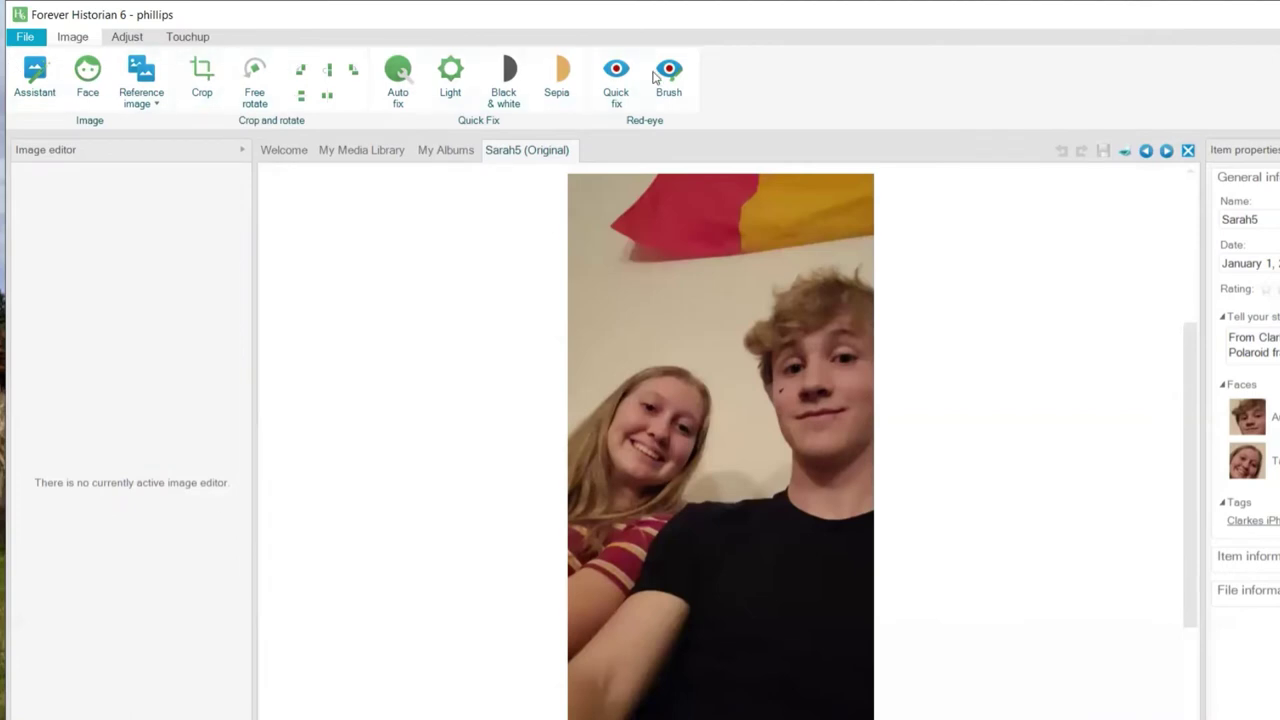
# Step: Crop the photo with the Custom ratio to the area around the two people, and close the image editor
pyautogui.click(202, 80)
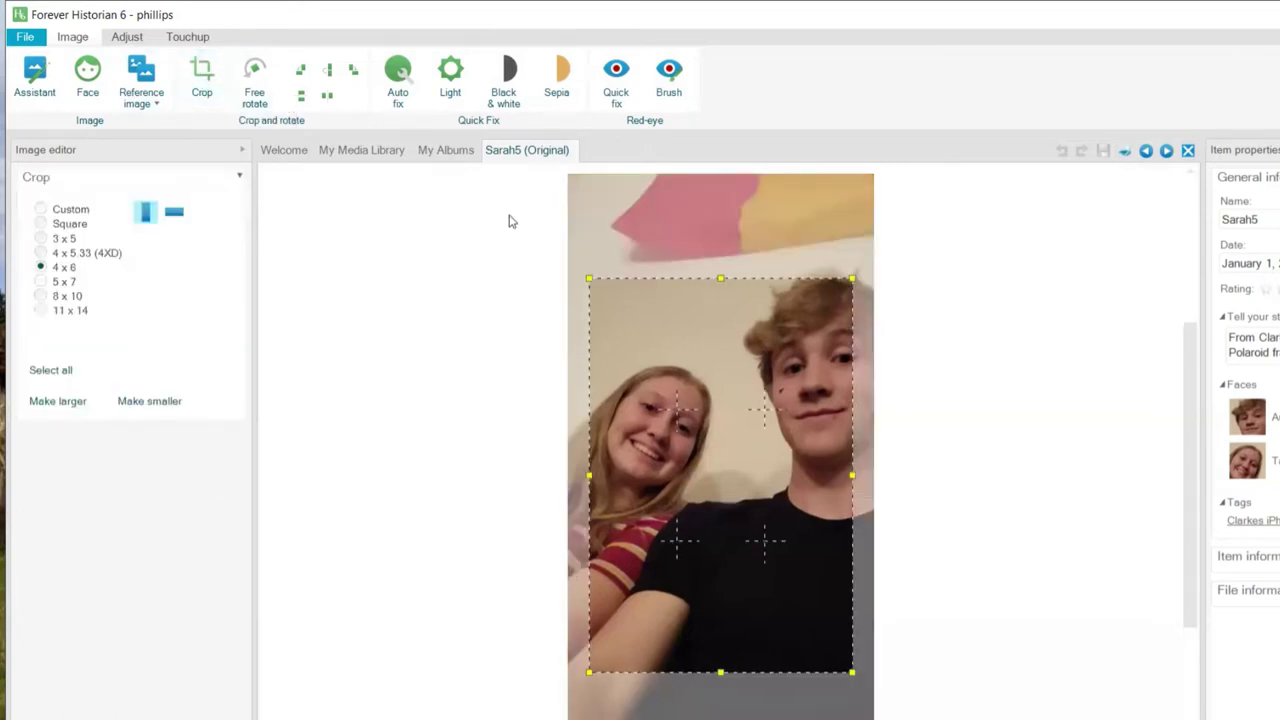
pyautogui.click(174, 211)
pyautogui.moveTo(629, 360); pyautogui.dragTo(629, 330)
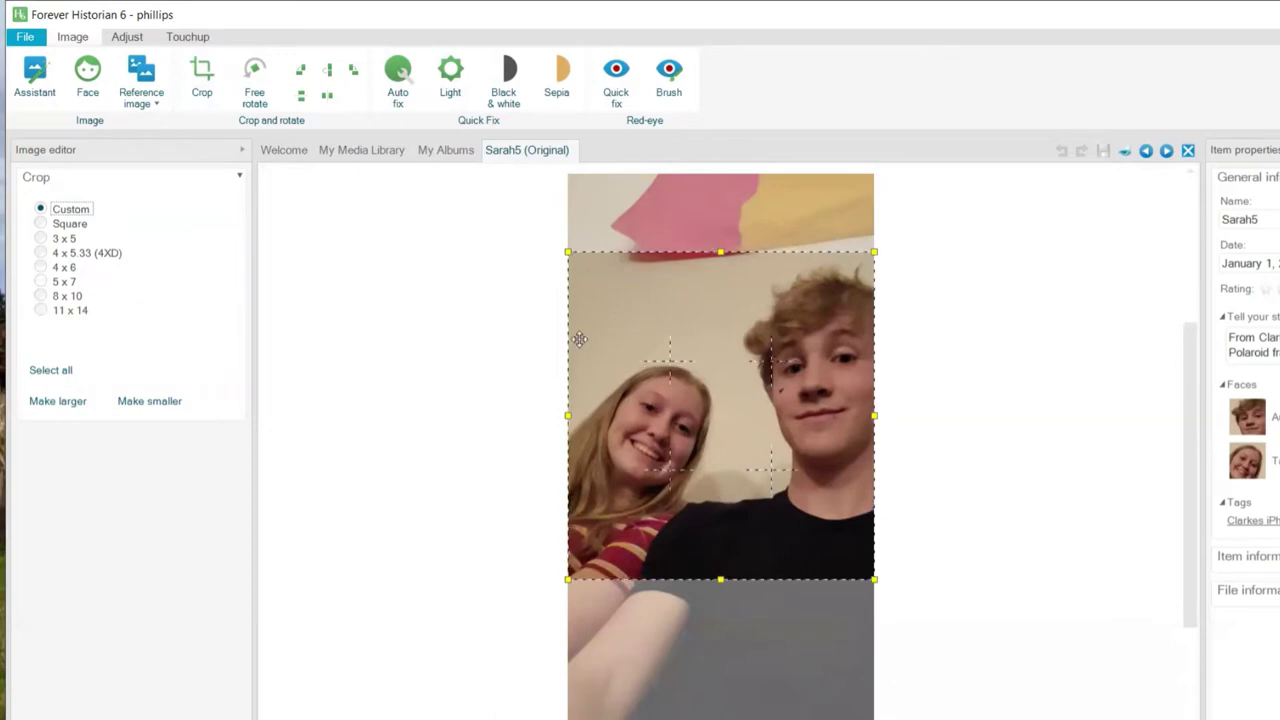
pyautogui.moveTo(760, 465); pyautogui.dragTo(760, 476)
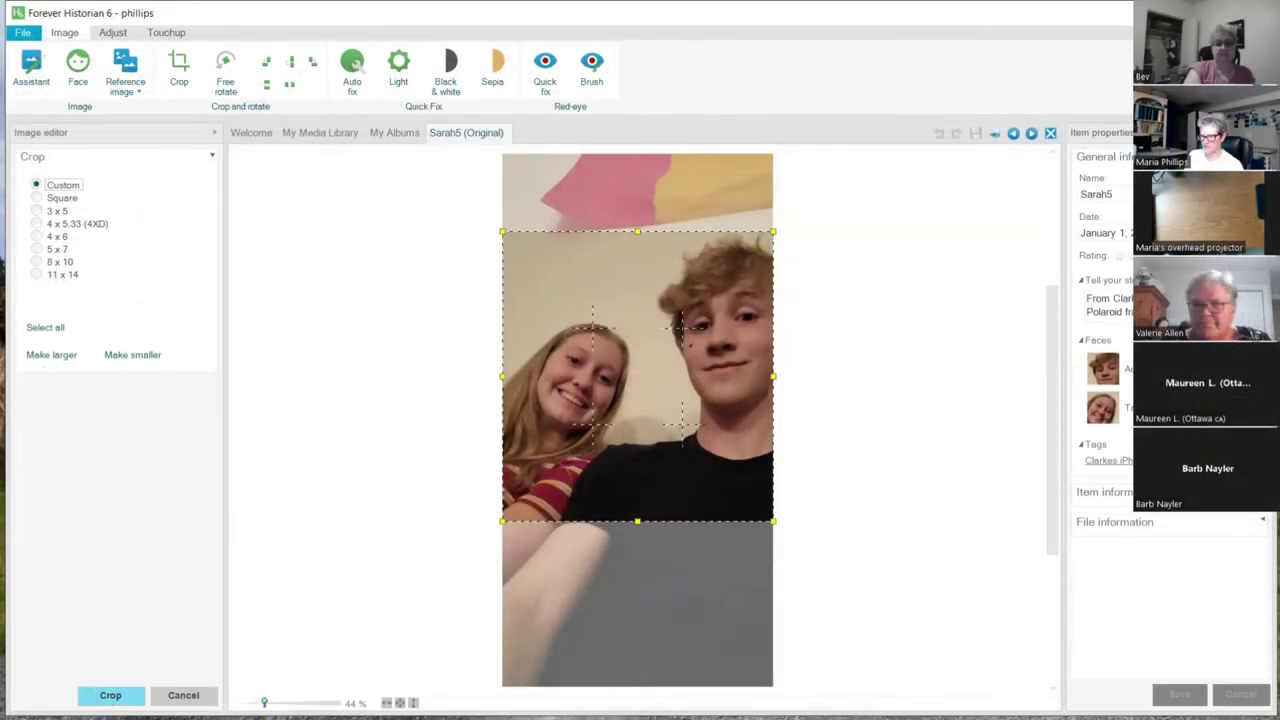
pyautogui.click(110, 695)
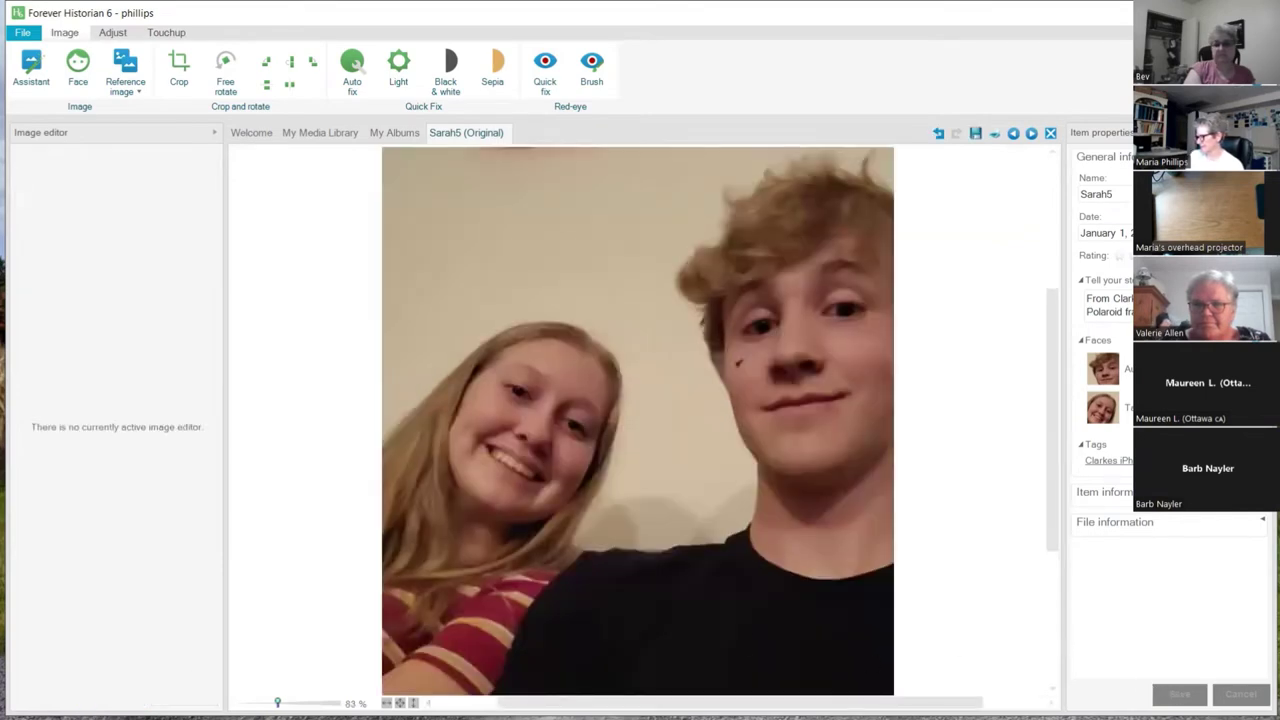
pyautogui.click(1050, 132)
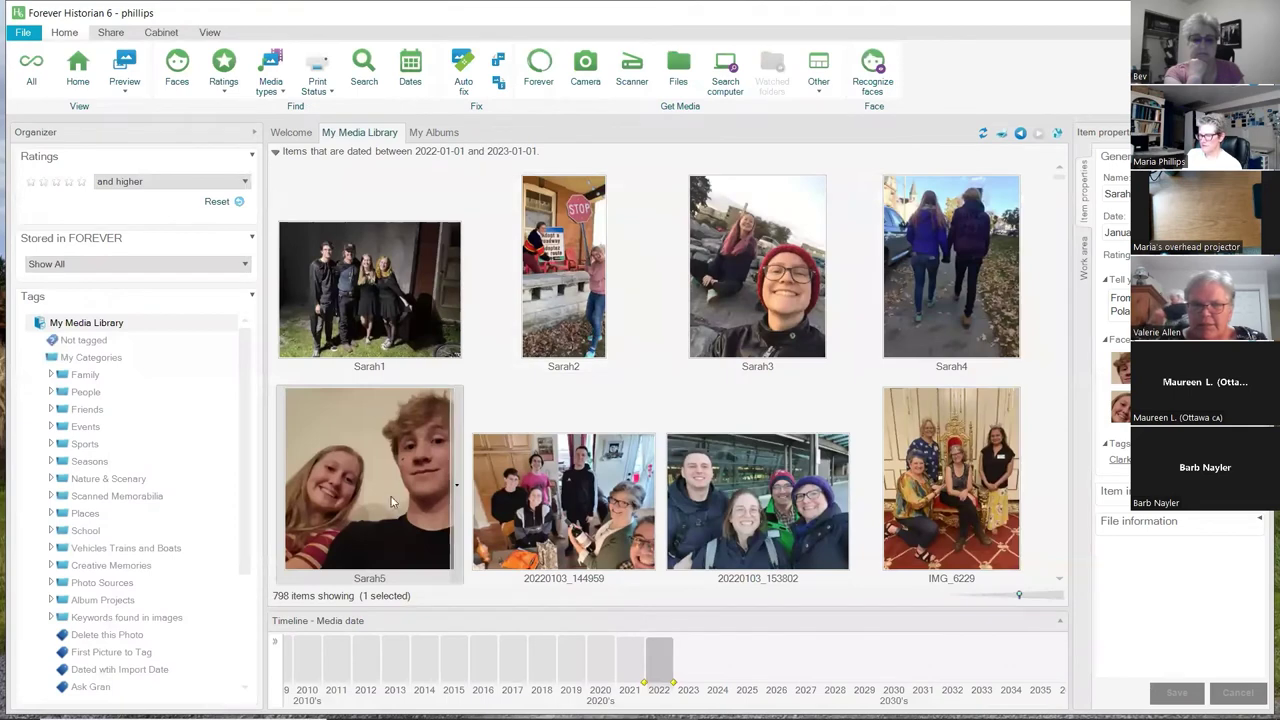
# Step: Restore the original image of the cropped photo in the media library
pyautogui.moveTo(392, 502)
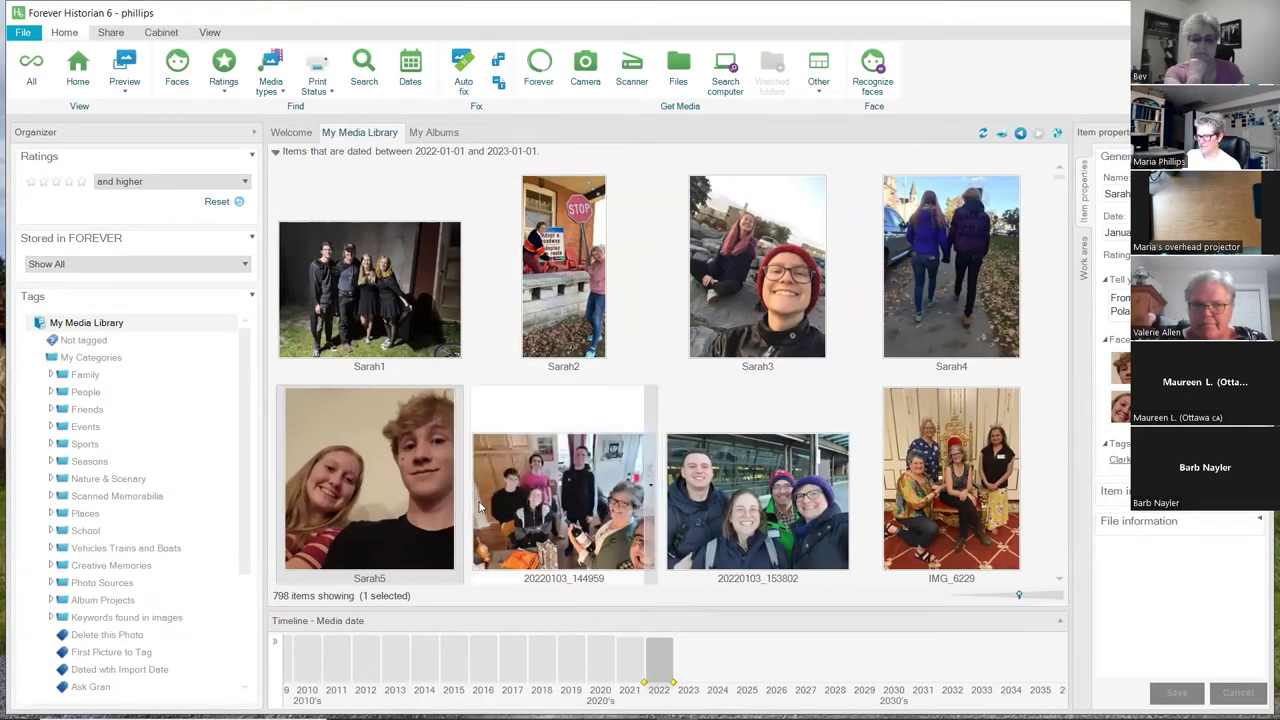
pyautogui.moveTo(465, 487)
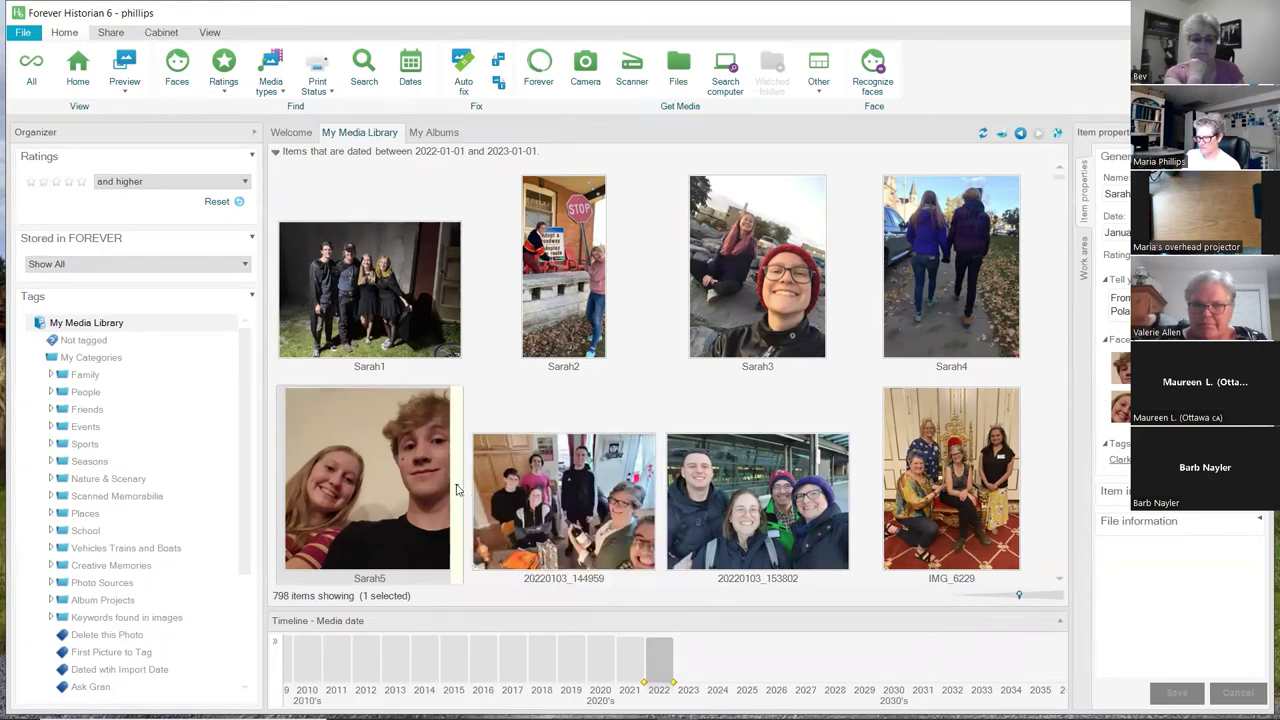
pyautogui.rightClick(456, 490)
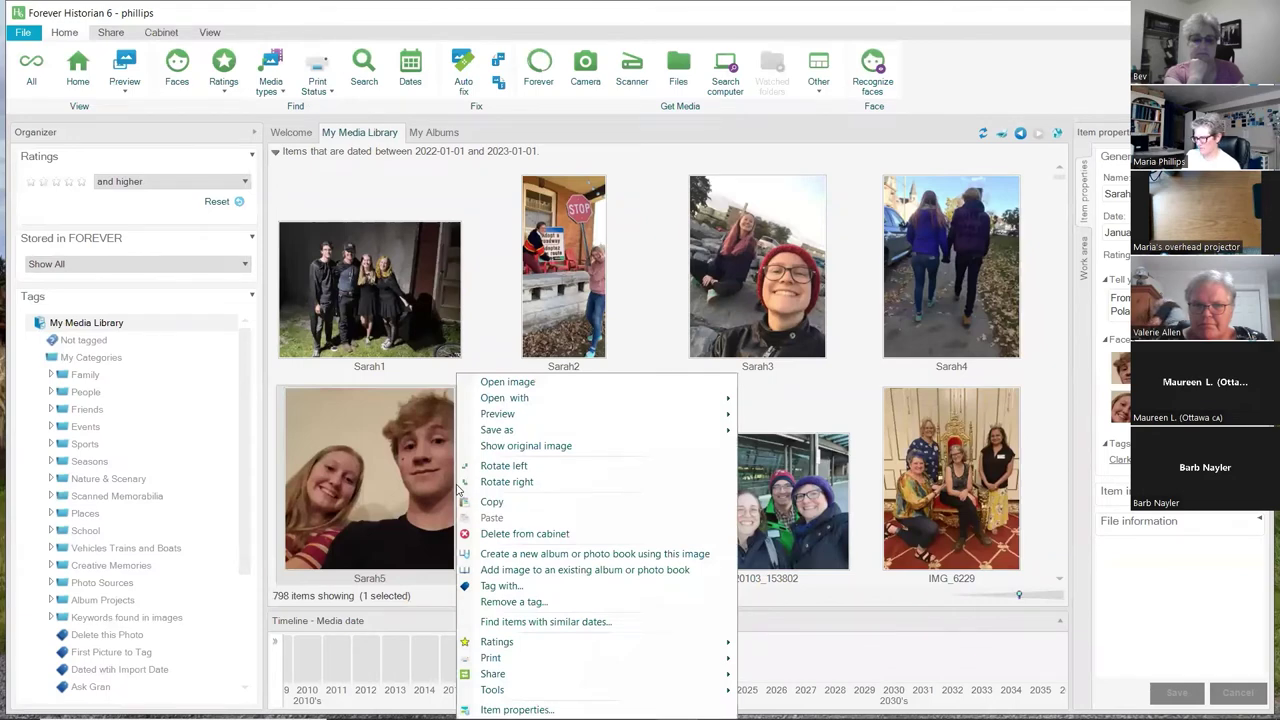
pyautogui.click(521, 448)
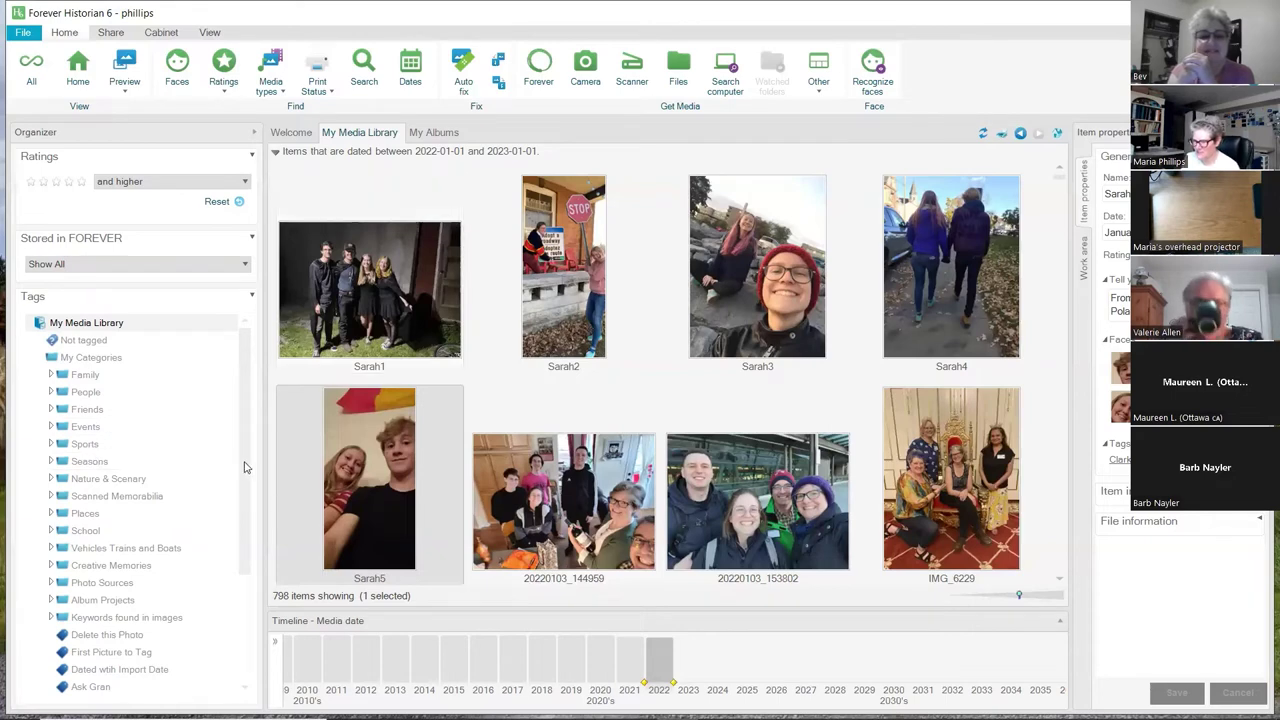
# Step: Expand the Album Projects category and its second scrapbooks subcategory to reach the Disney 2018 7x7 album tag
pyautogui.moveTo(245, 467); pyautogui.dragTo(241, 670)
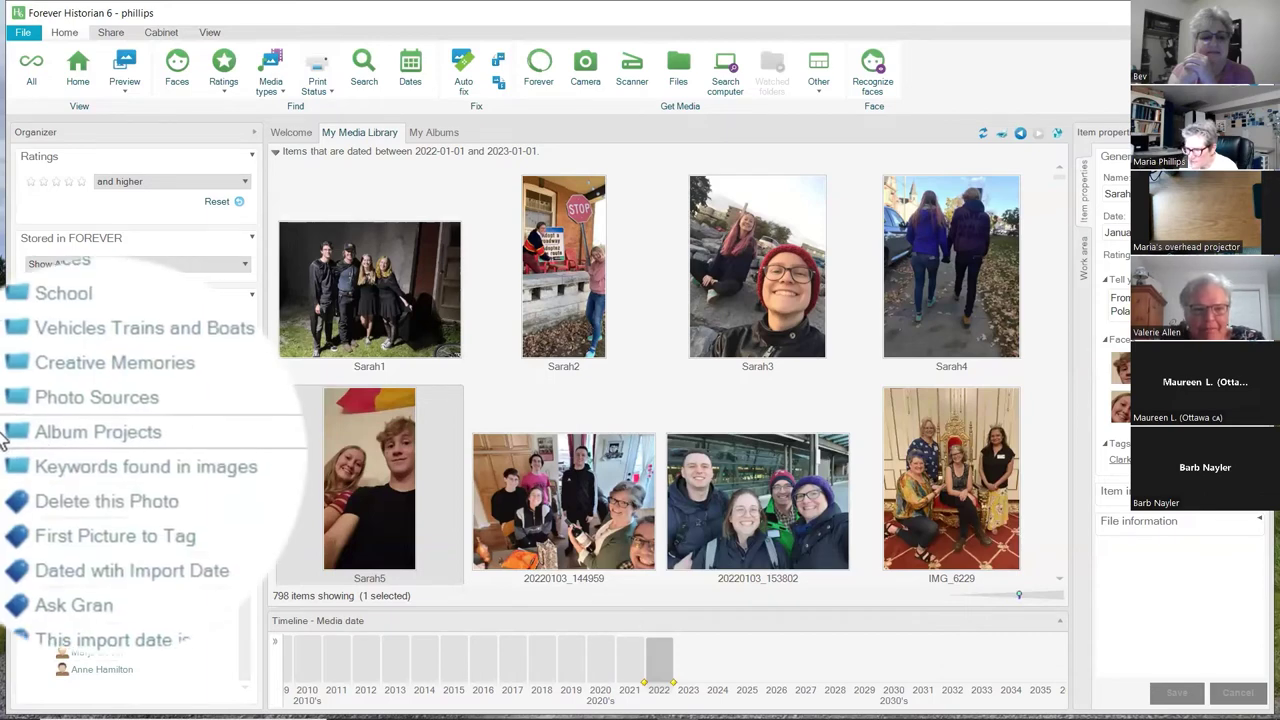
pyautogui.click(5, 393)
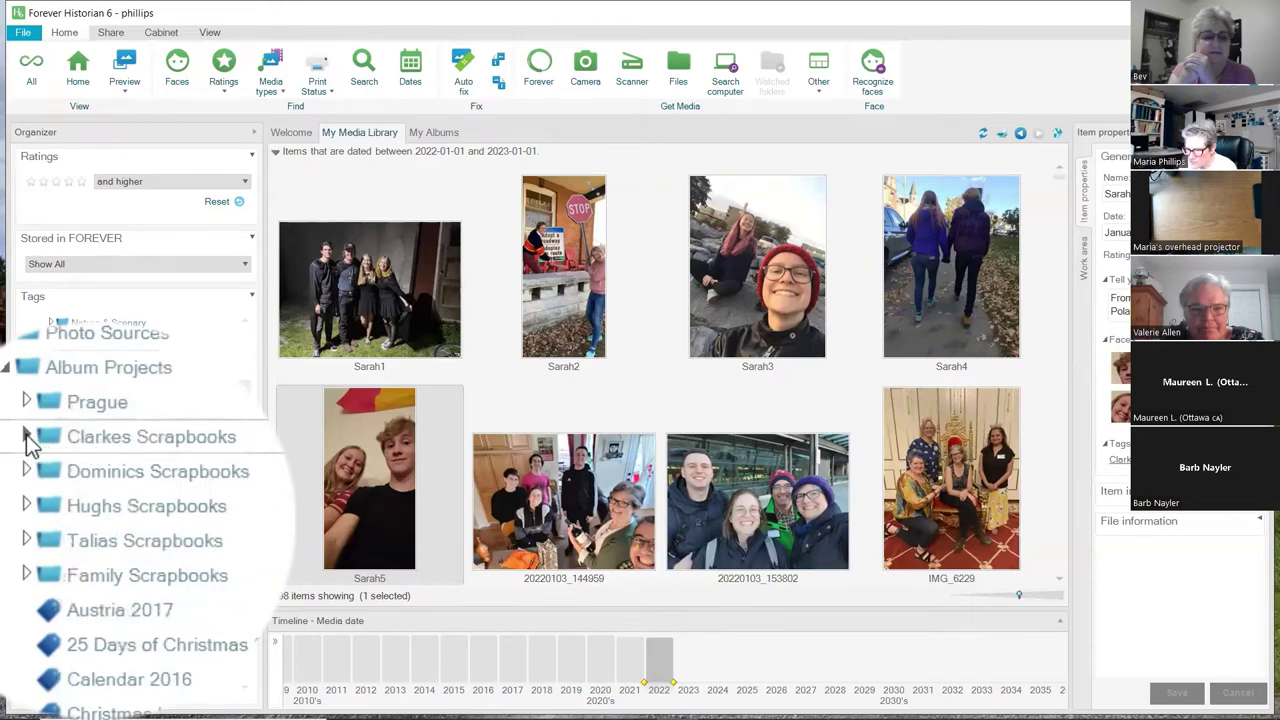
pyautogui.click(27, 437)
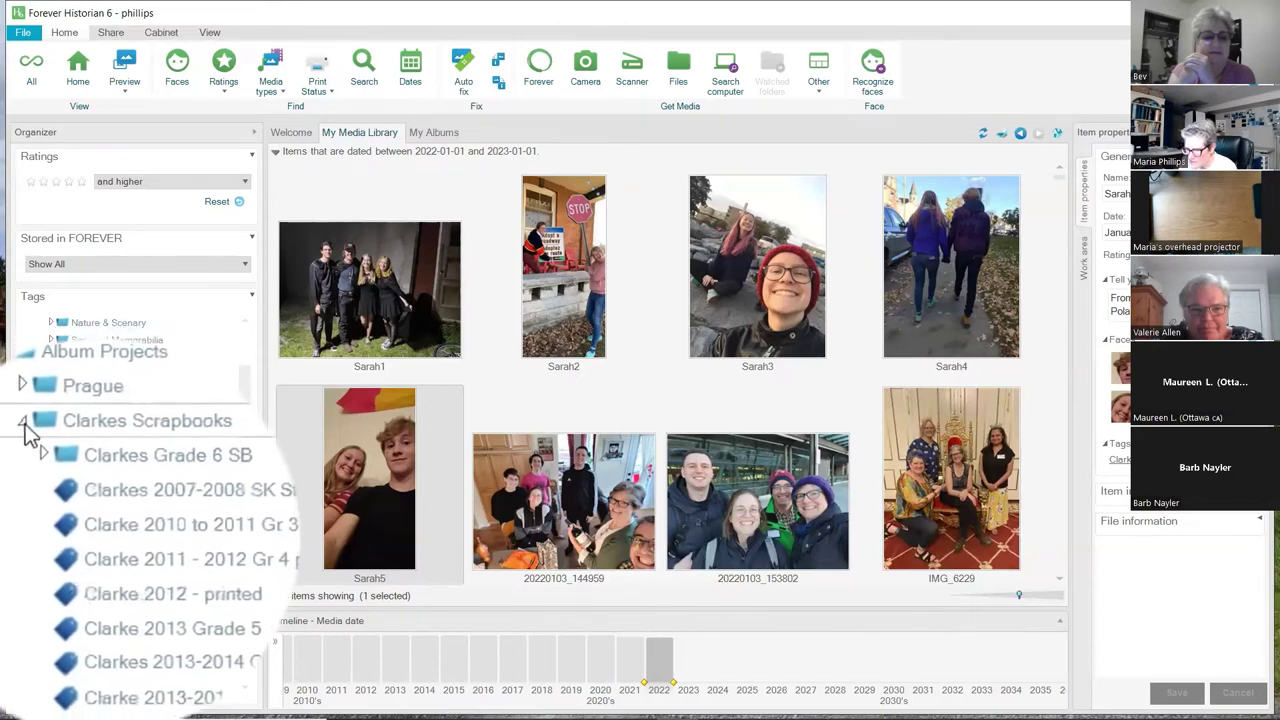
pyautogui.scroll(-5, 185, 632)
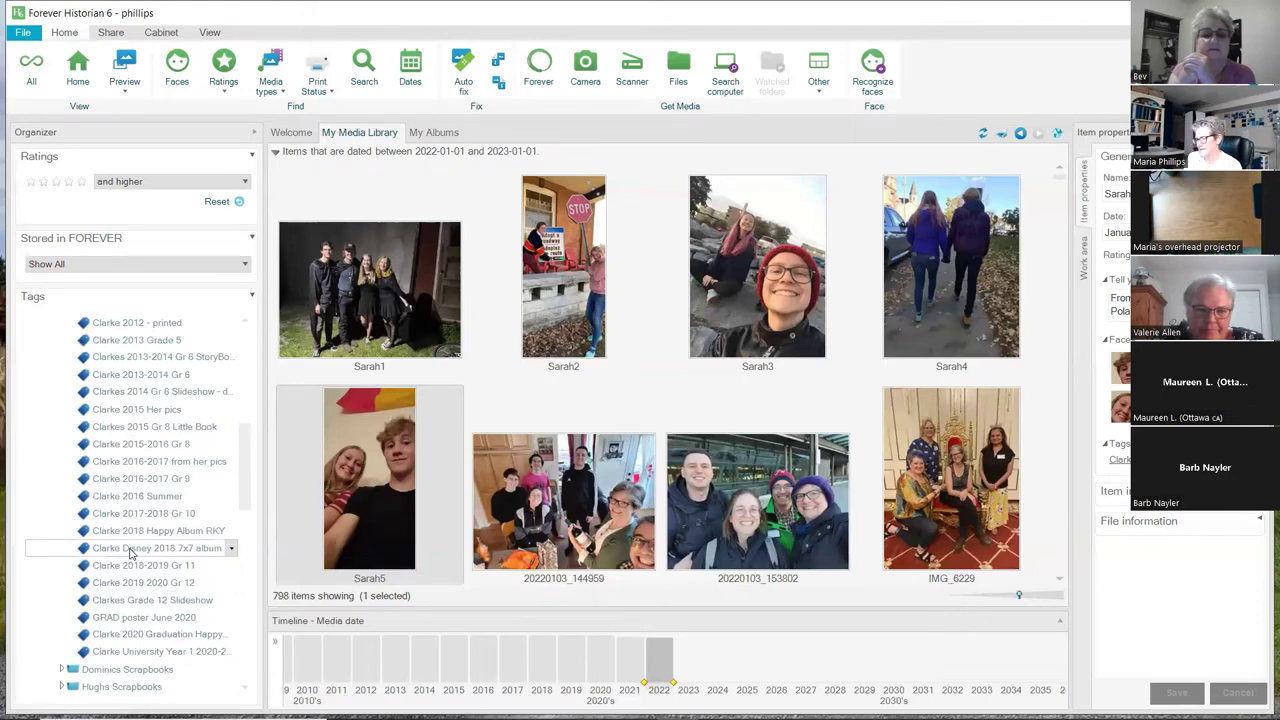
# Step: Filter the library by the Disney 2018 7x7 album tag and the year 2018, and select photo IMG_6168
pyautogui.click(129, 553)
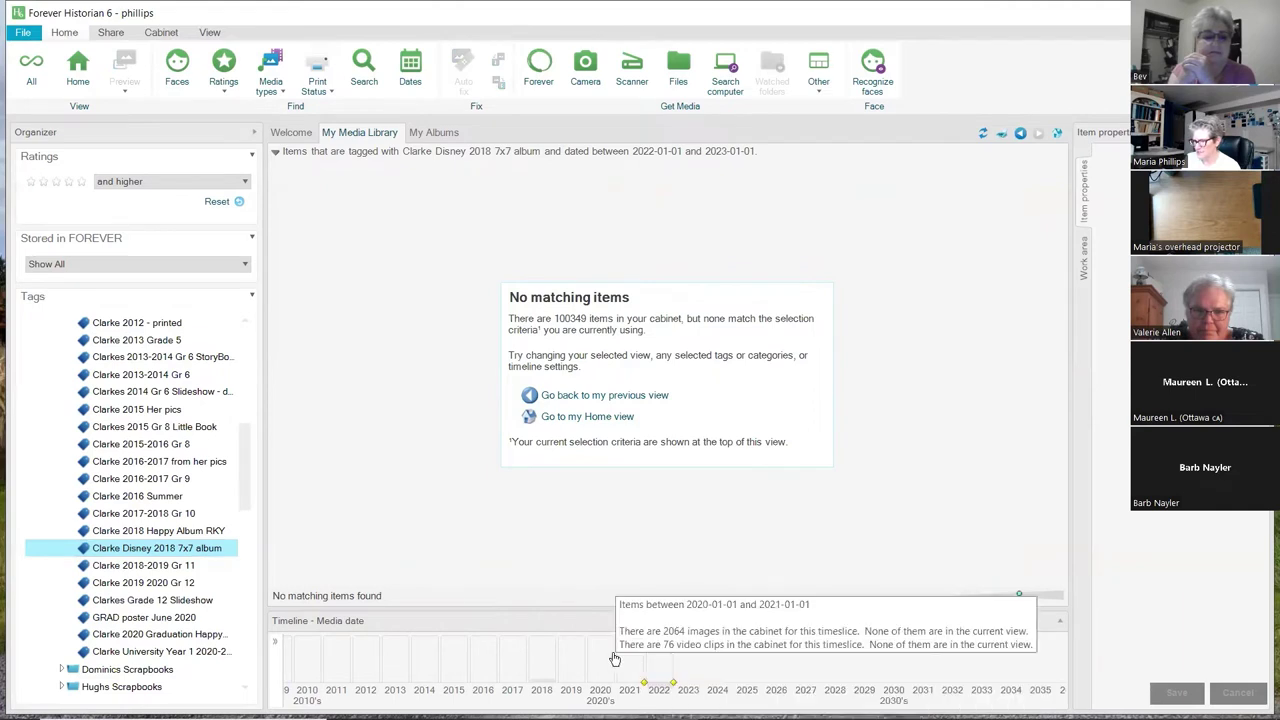
pyautogui.click(545, 667)
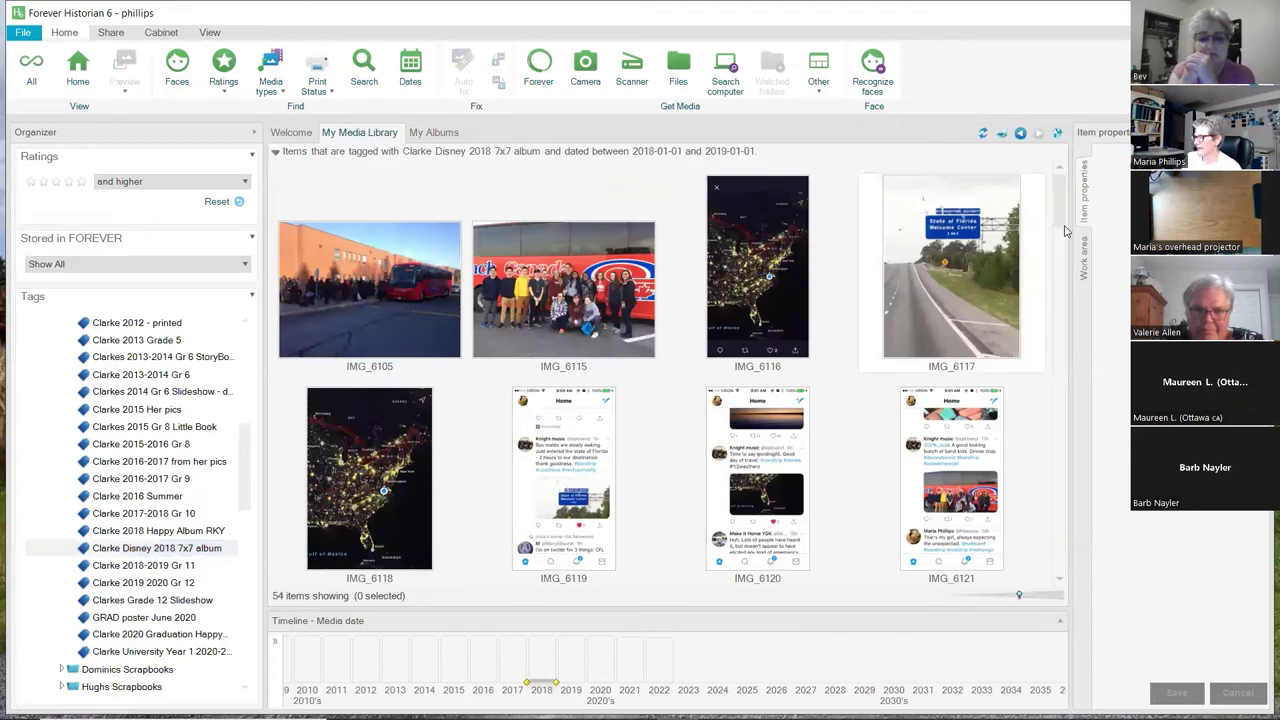
pyautogui.moveTo(1058, 228); pyautogui.dragTo(1064, 537)
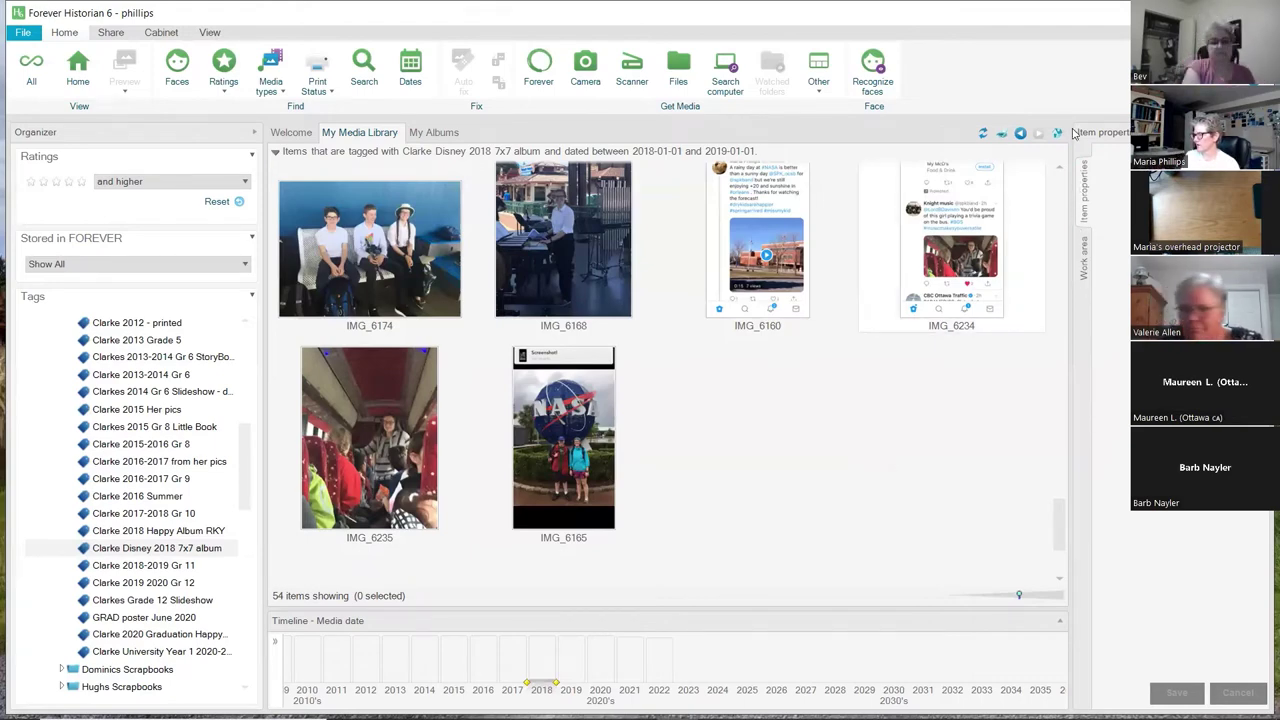
pyautogui.click(568, 254)
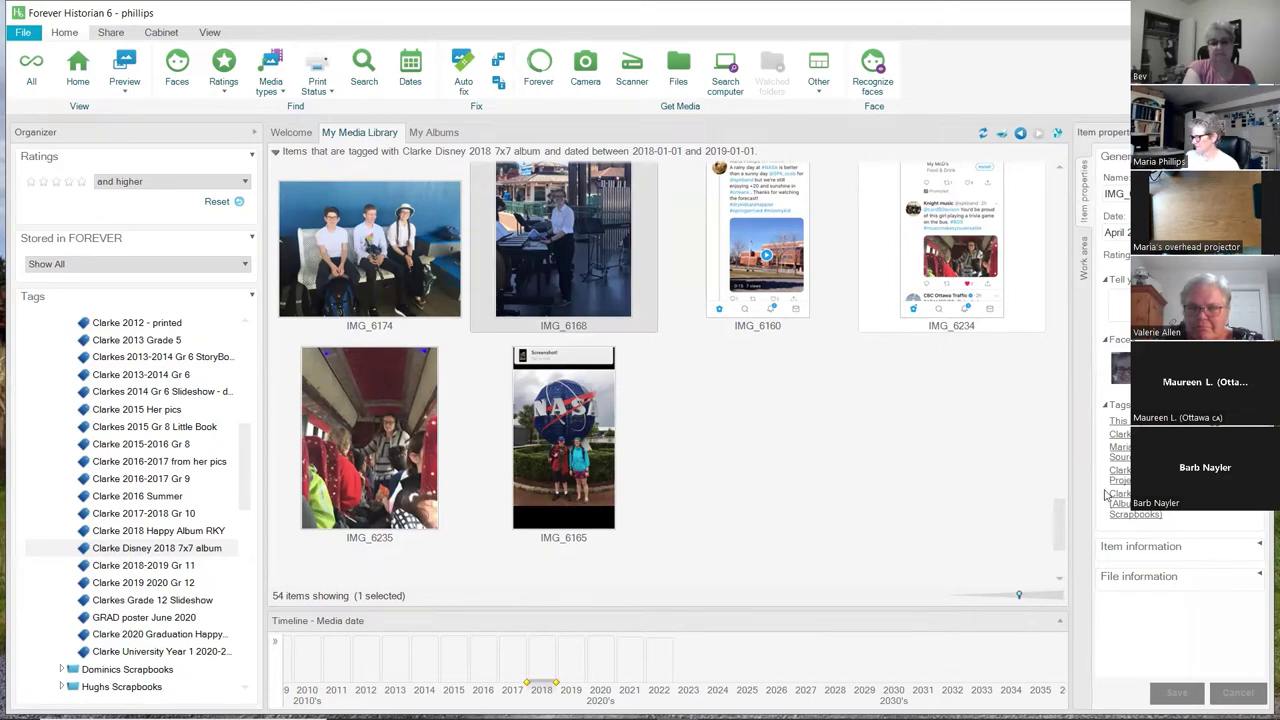
# Step: Place photos IMG_6165 and IMG_6174 in the work area and review the actions available for all its items
pyautogui.click(1085, 272)
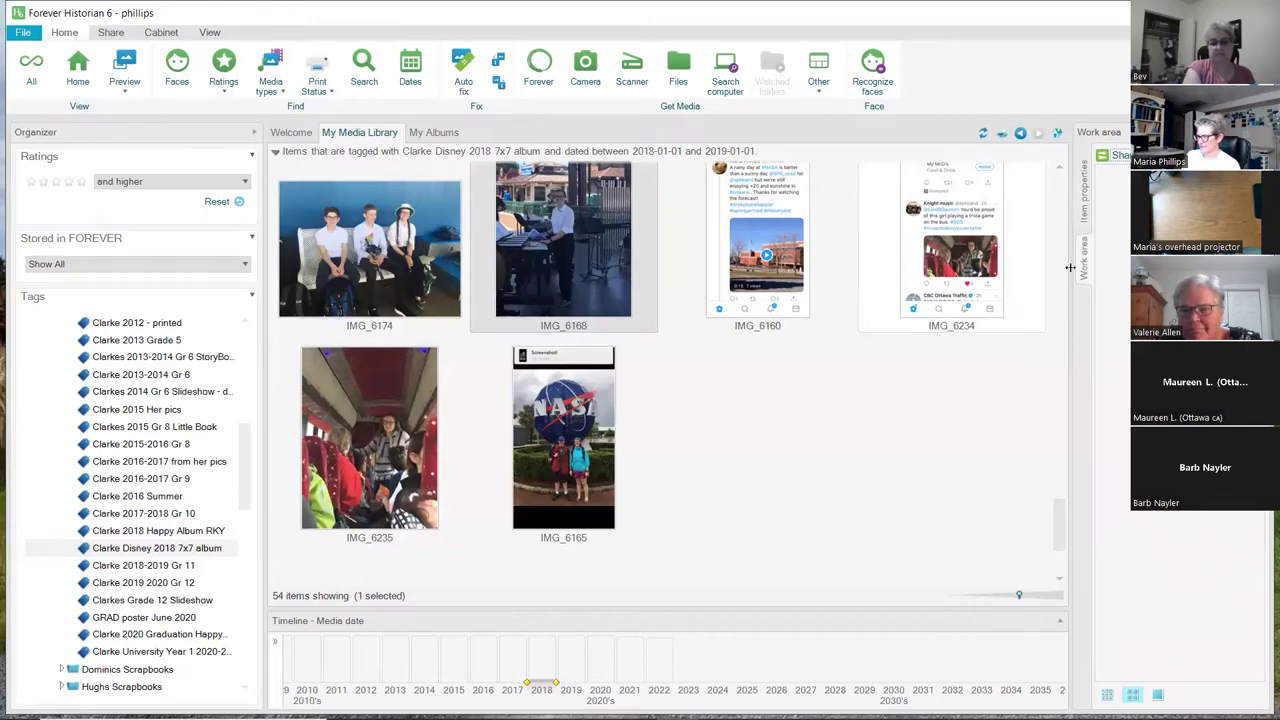
pyautogui.moveTo(560, 425)
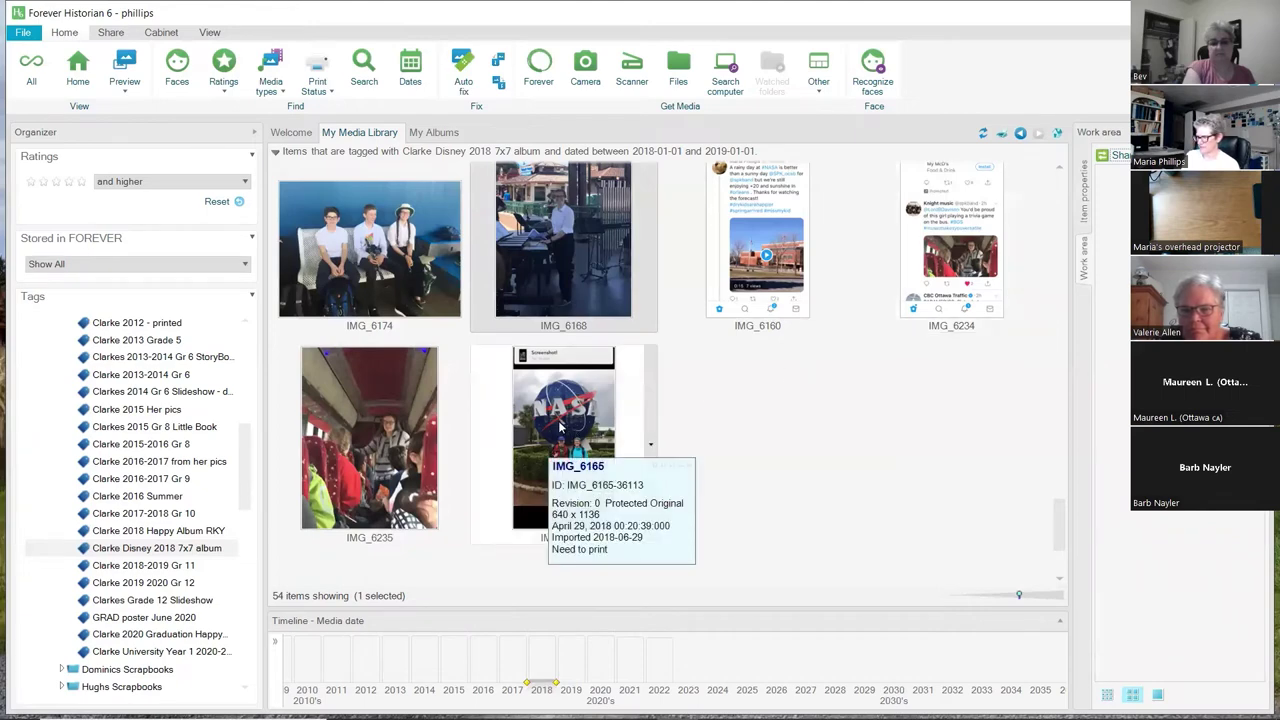
pyautogui.click(560, 425)
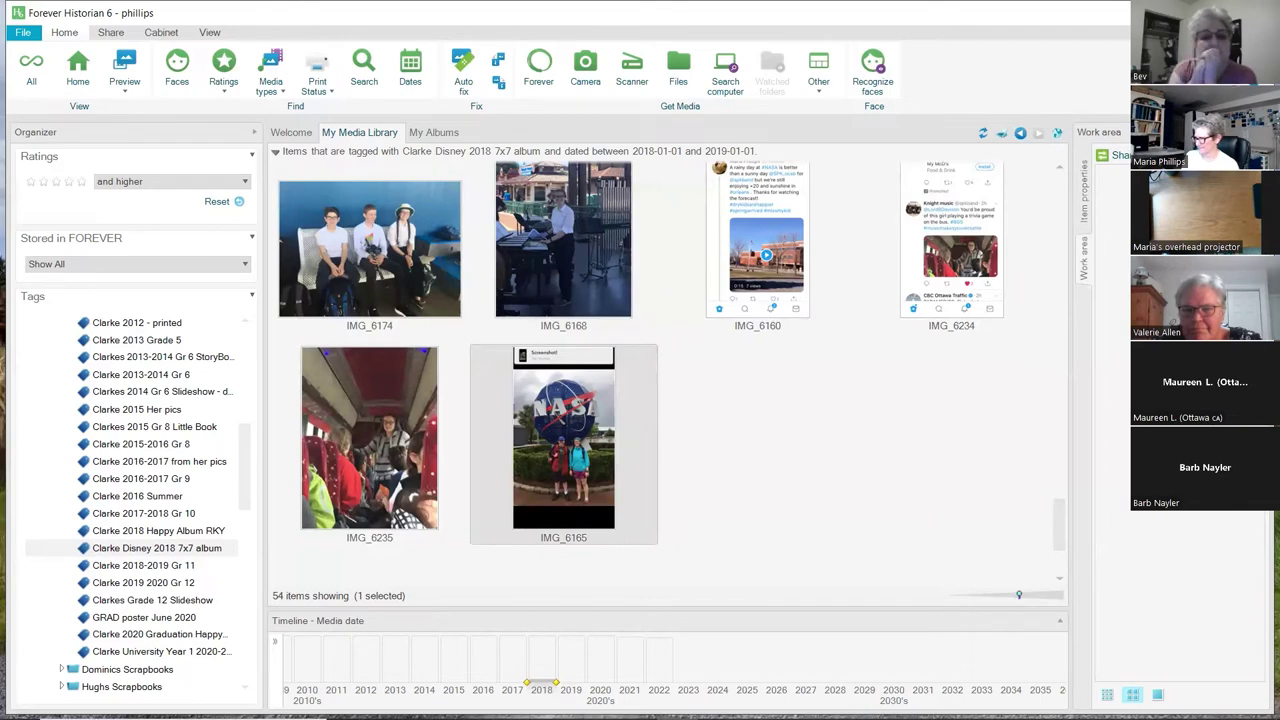
pyautogui.click(370, 260)
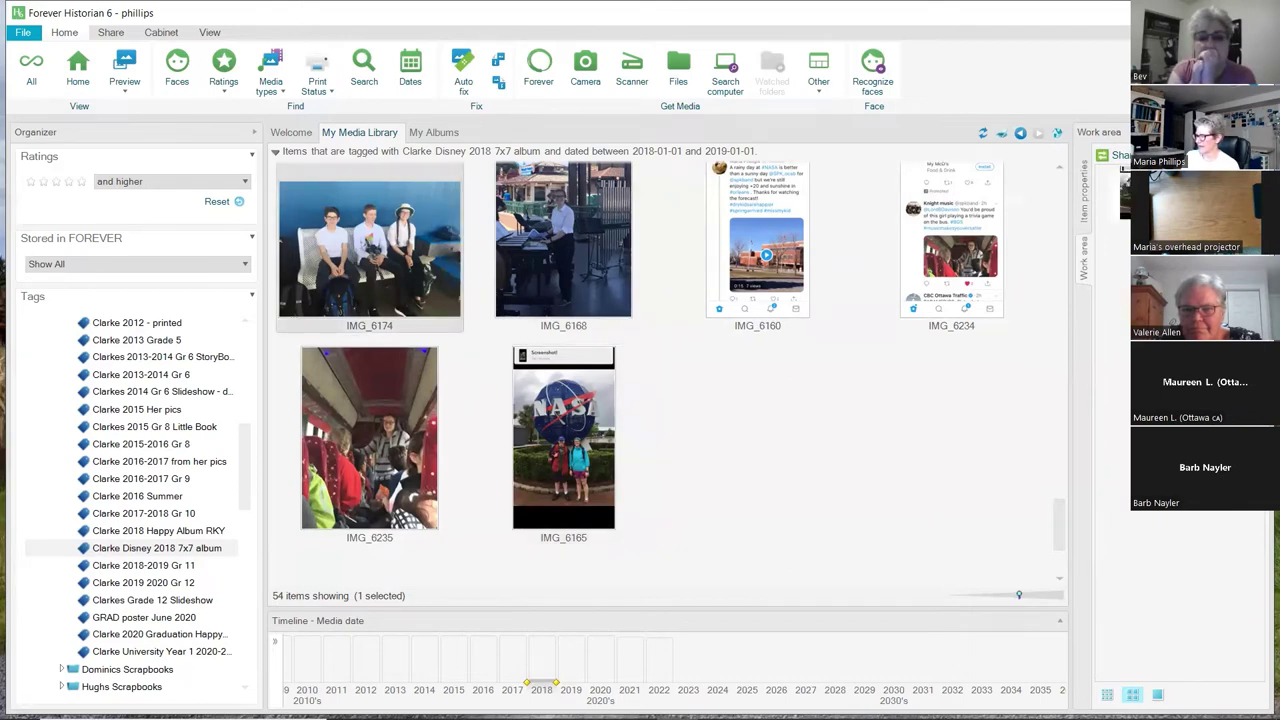
pyautogui.click(1120, 156)
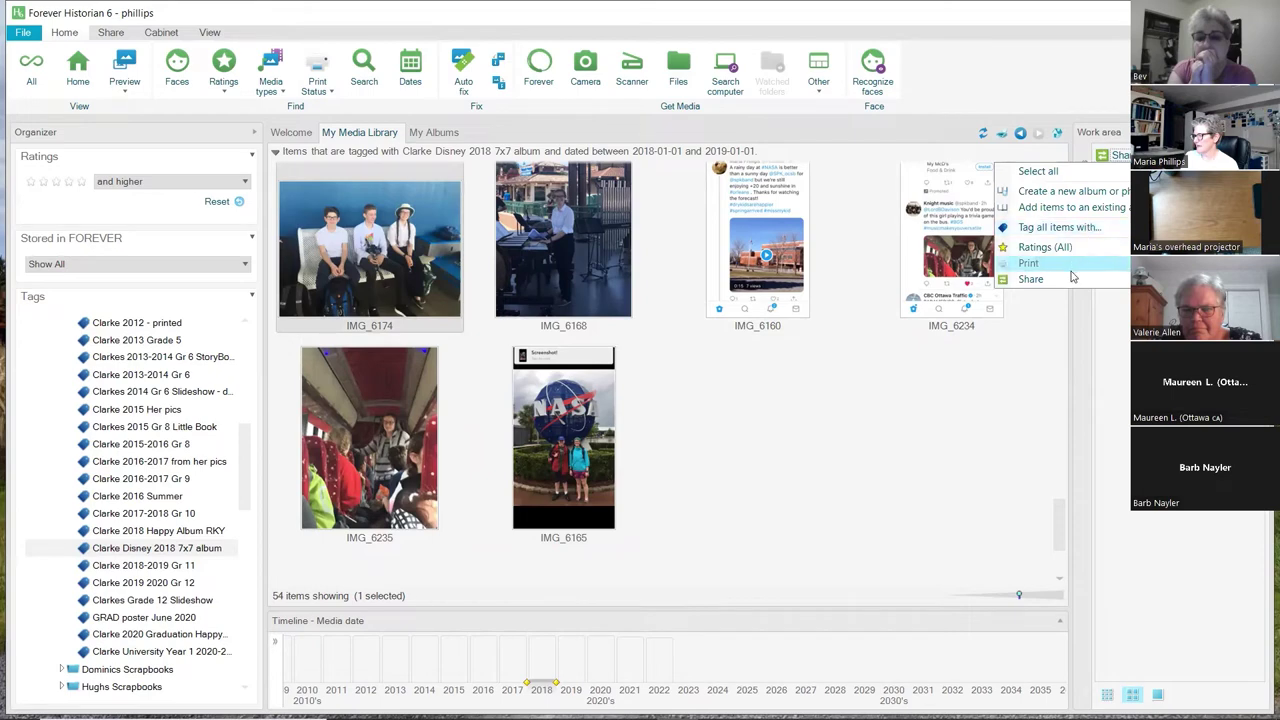
pyautogui.moveTo(1071, 278)
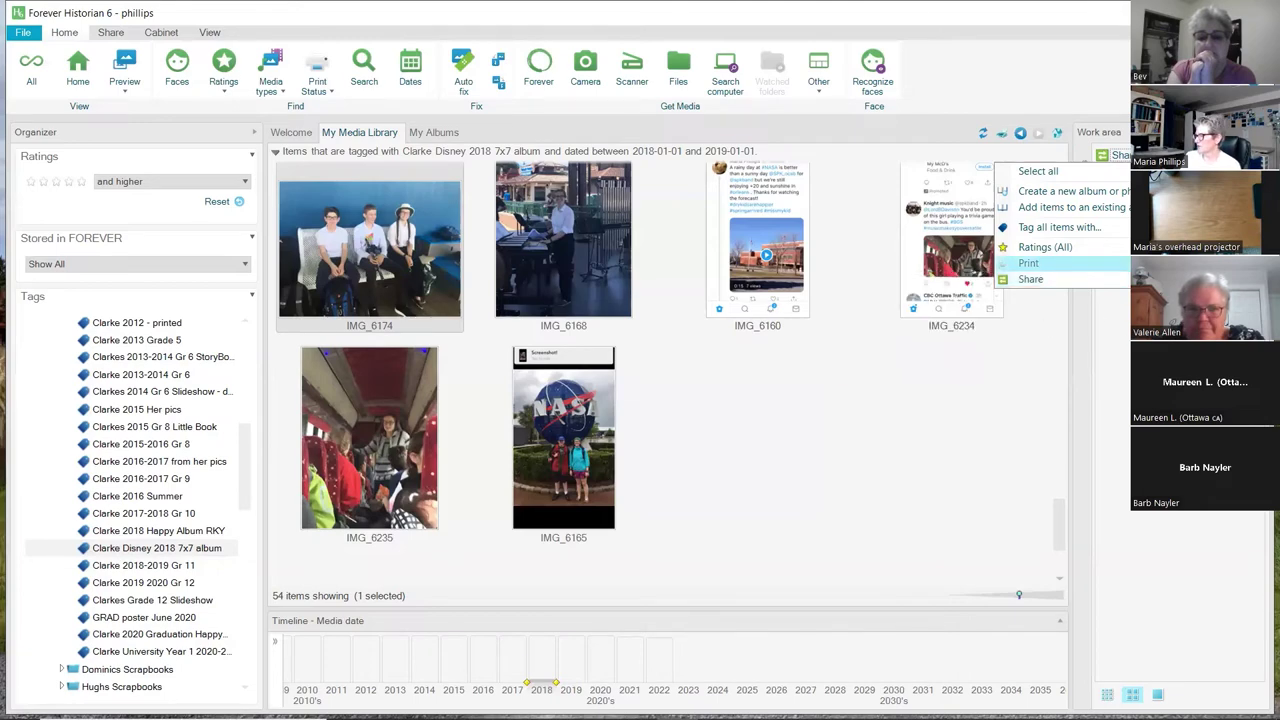
pyautogui.press('Escape')
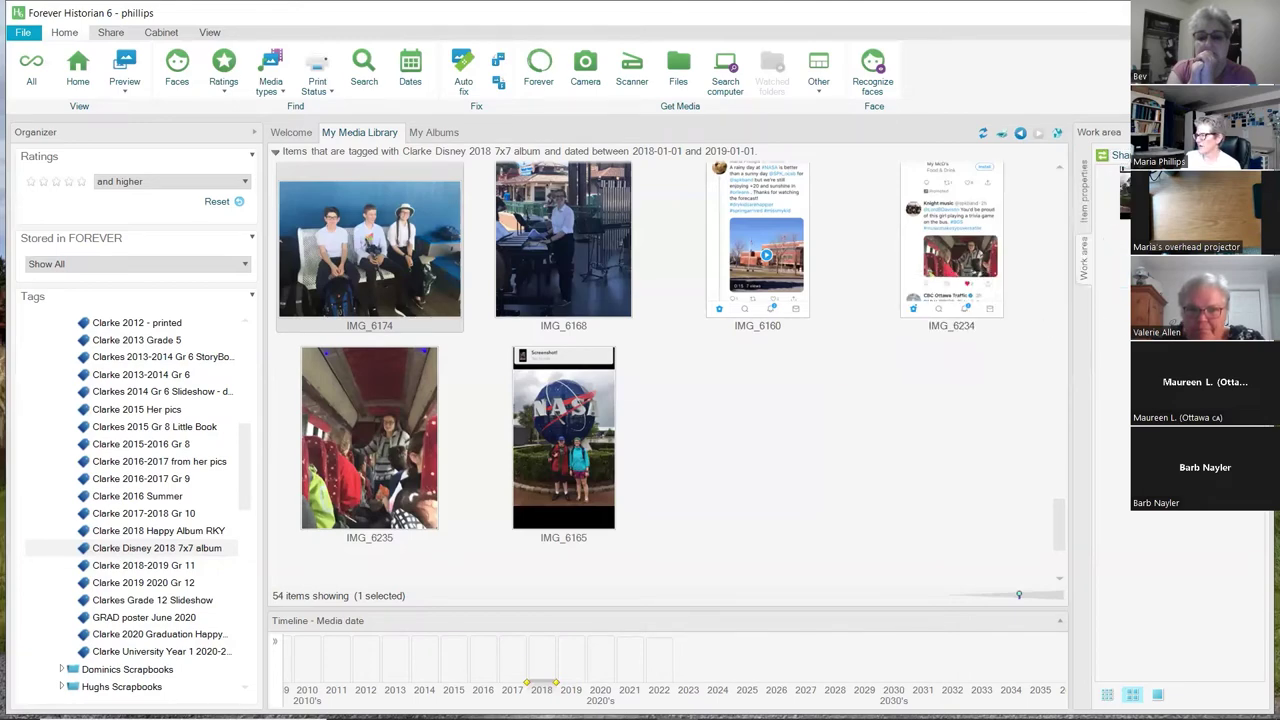
# Step: Expand the Family category and its Our Family subcategory, and filter the library by the fourth family member's name tag
pyautogui.scroll(10, 166, 490)
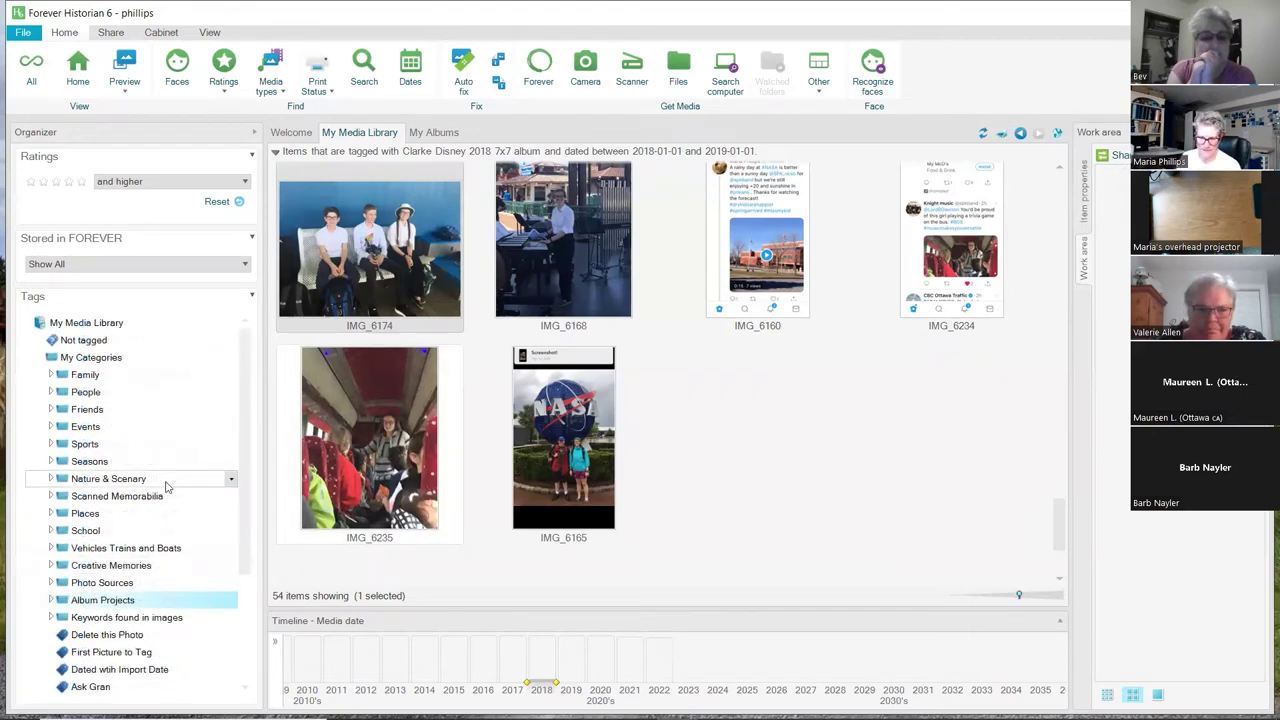
pyautogui.click(51, 375)
pyautogui.click(61, 392)
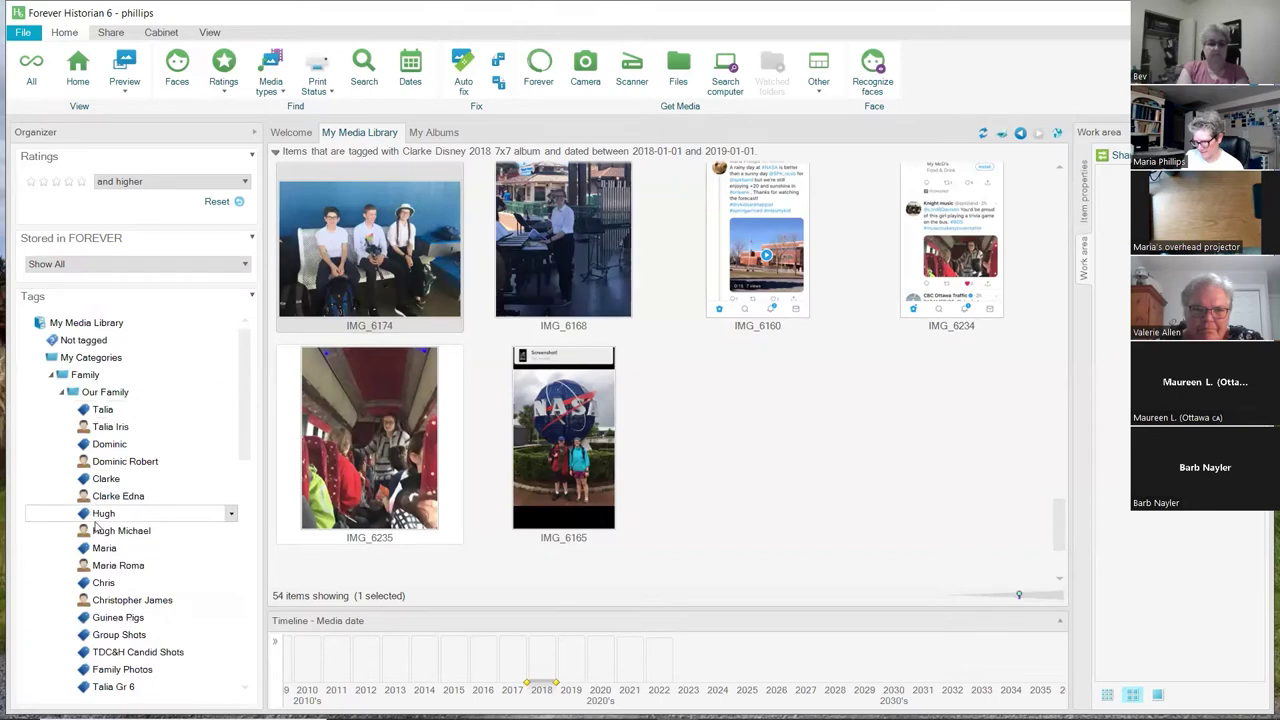
pyautogui.scroll(-2, 112, 513)
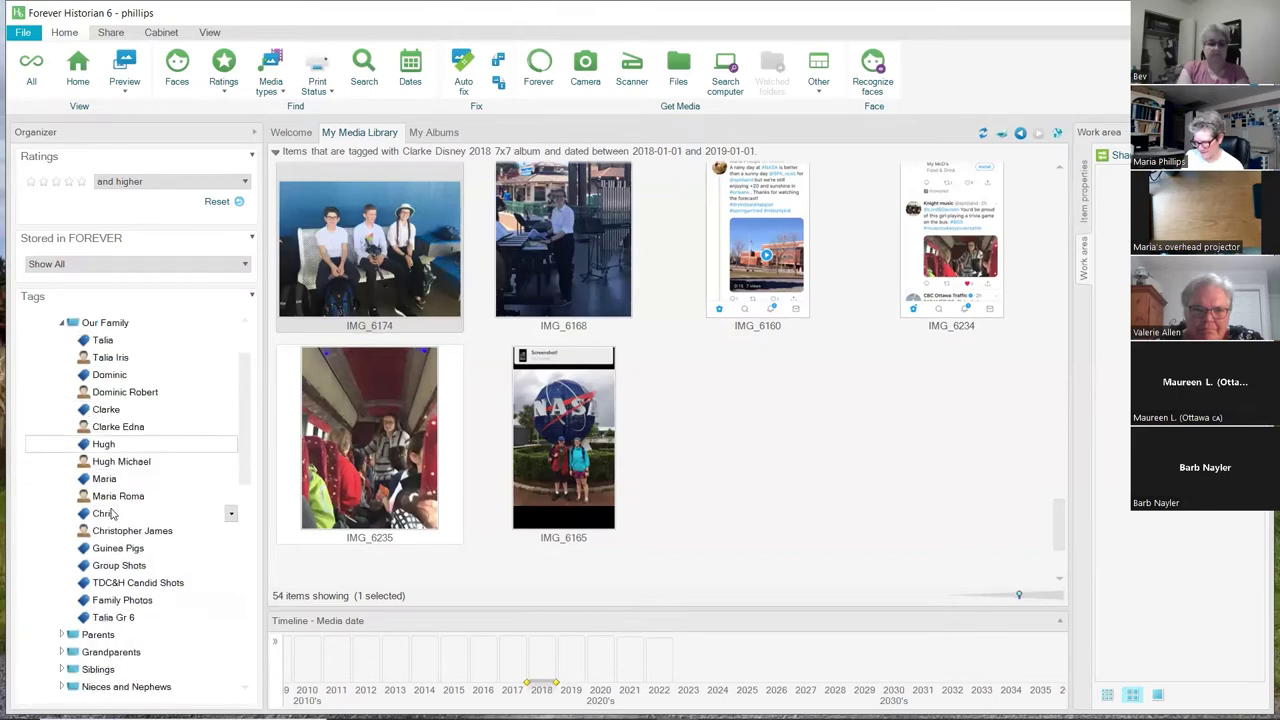
pyautogui.click(101, 447)
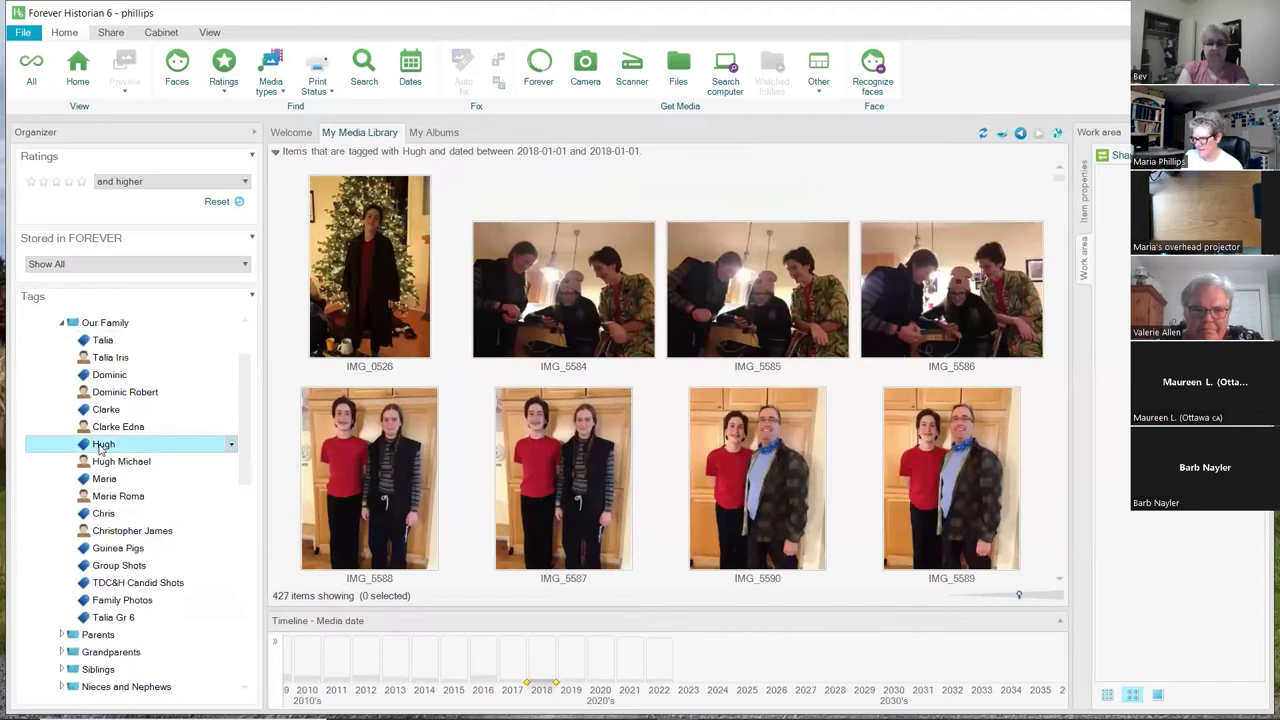
# Step: Narrow the displayed photos to those that also have the Water tag from the Nature & Scenary category
pyautogui.moveTo(243, 392); pyautogui.dragTo(243, 545)
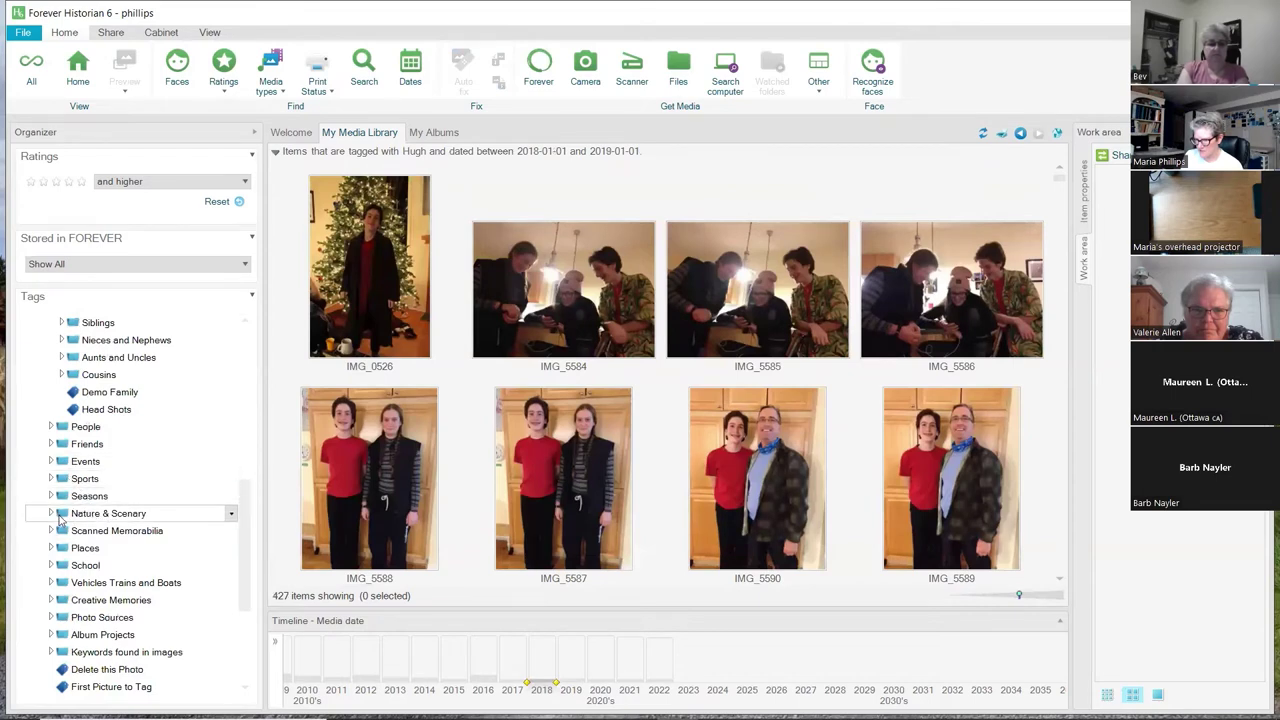
pyautogui.click(51, 513)
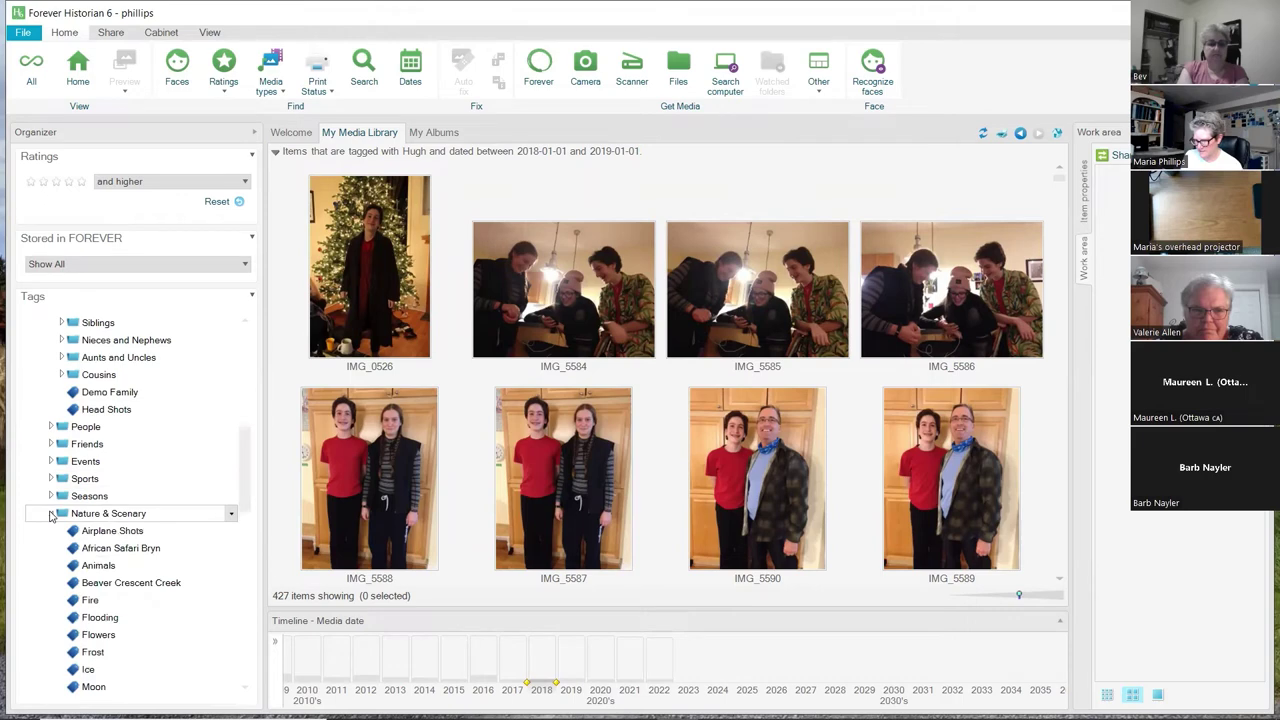
pyautogui.moveTo(243, 468); pyautogui.dragTo(241, 568)
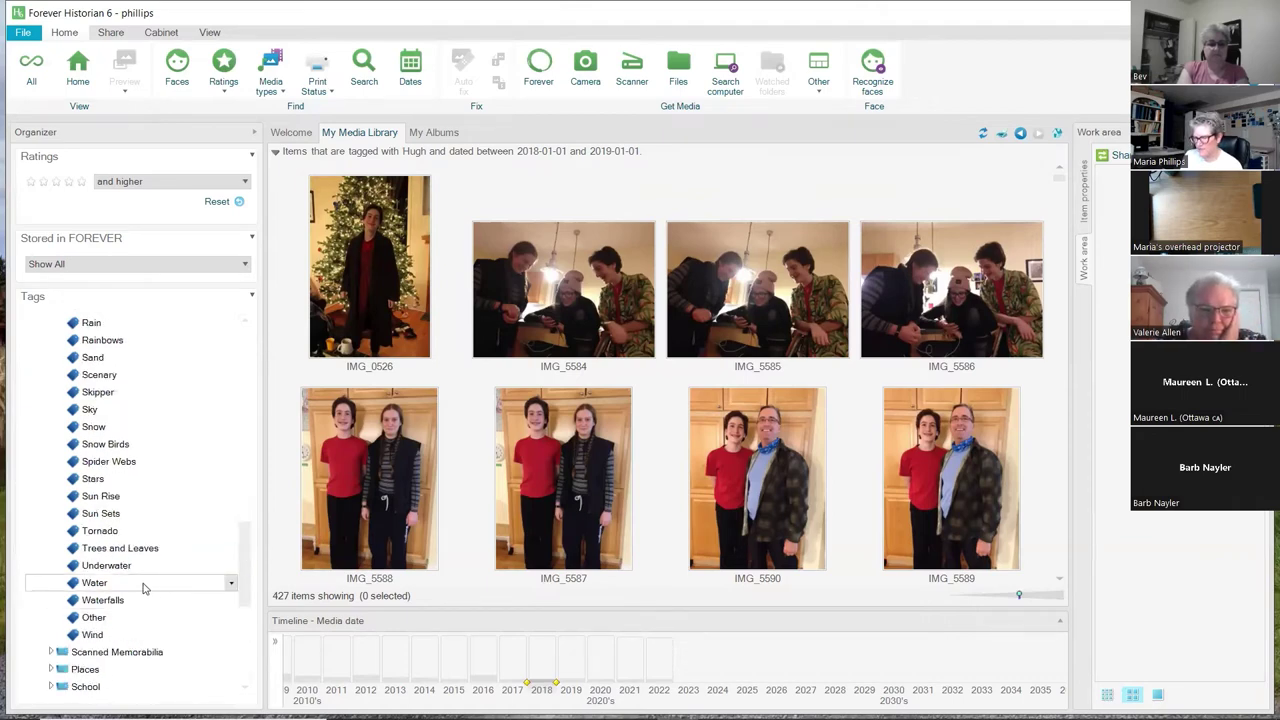
pyautogui.click(232, 589)
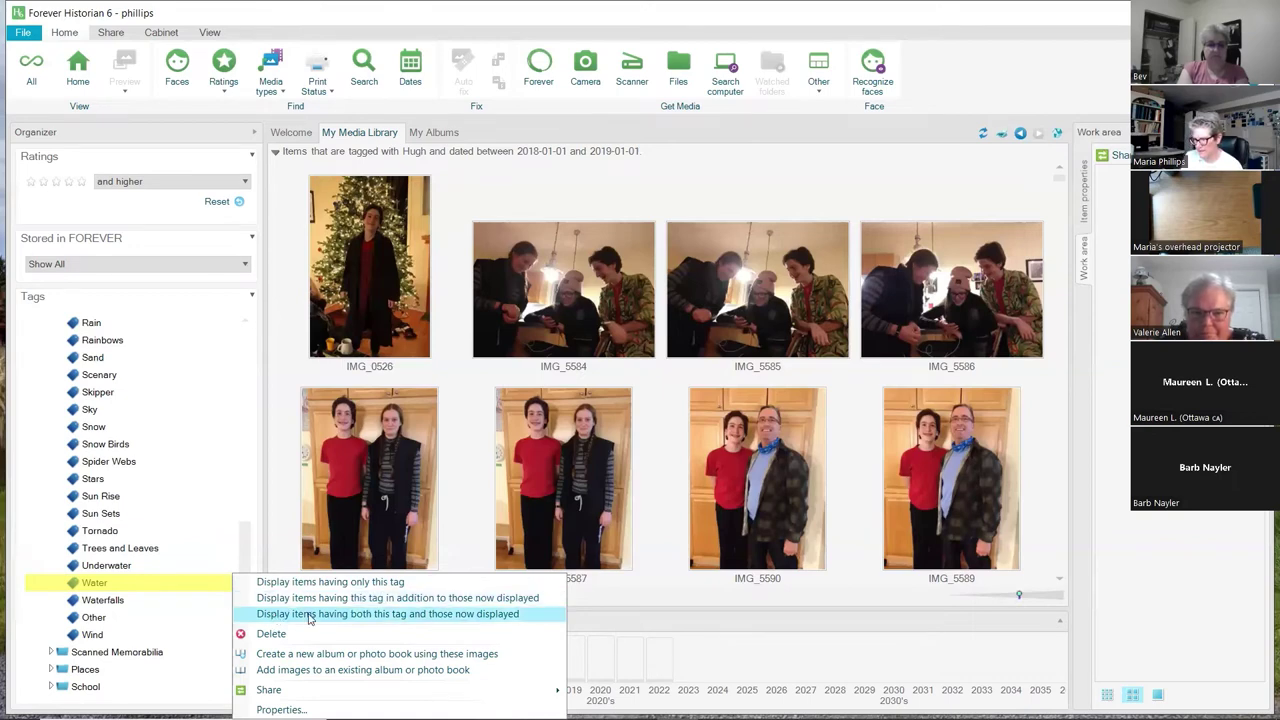
pyautogui.click(310, 614)
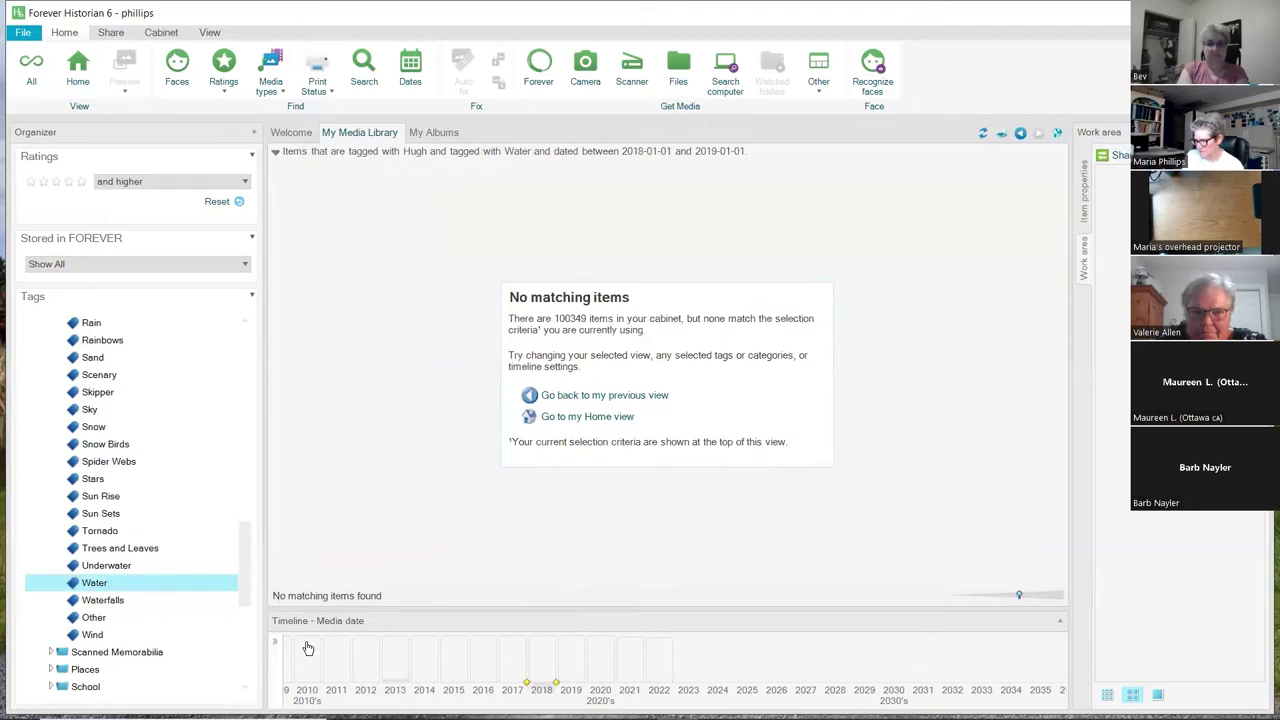
# Step: Set the timeline selection to All dates and enlarge the thumbnails of the matching photos
pyautogui.click(279, 642)
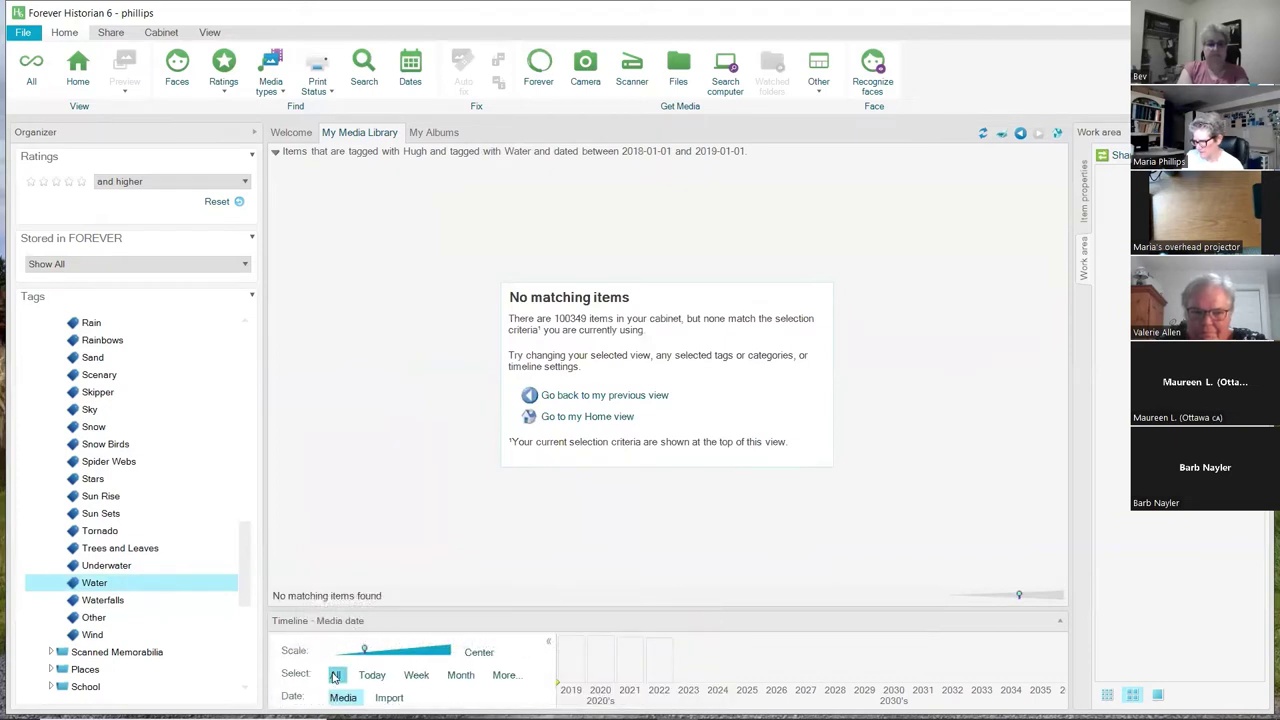
pyautogui.click(335, 675)
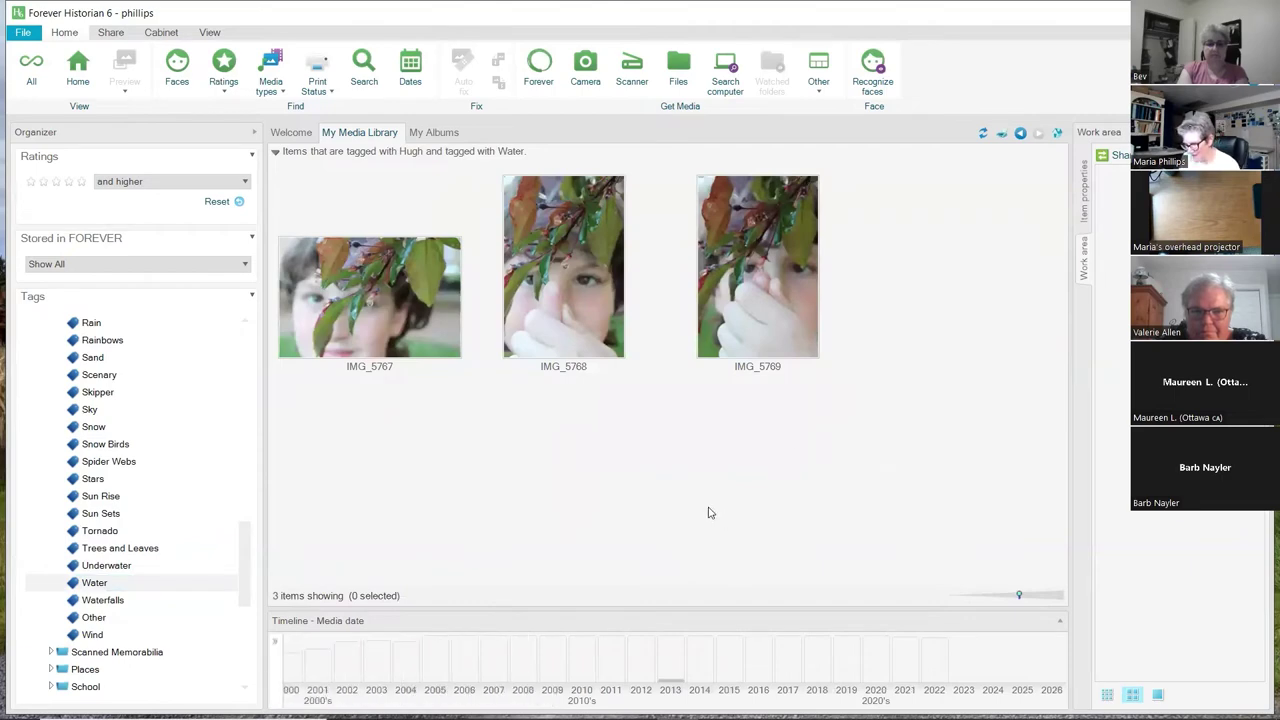
pyautogui.moveTo(1019, 595); pyautogui.dragTo(1036, 598)
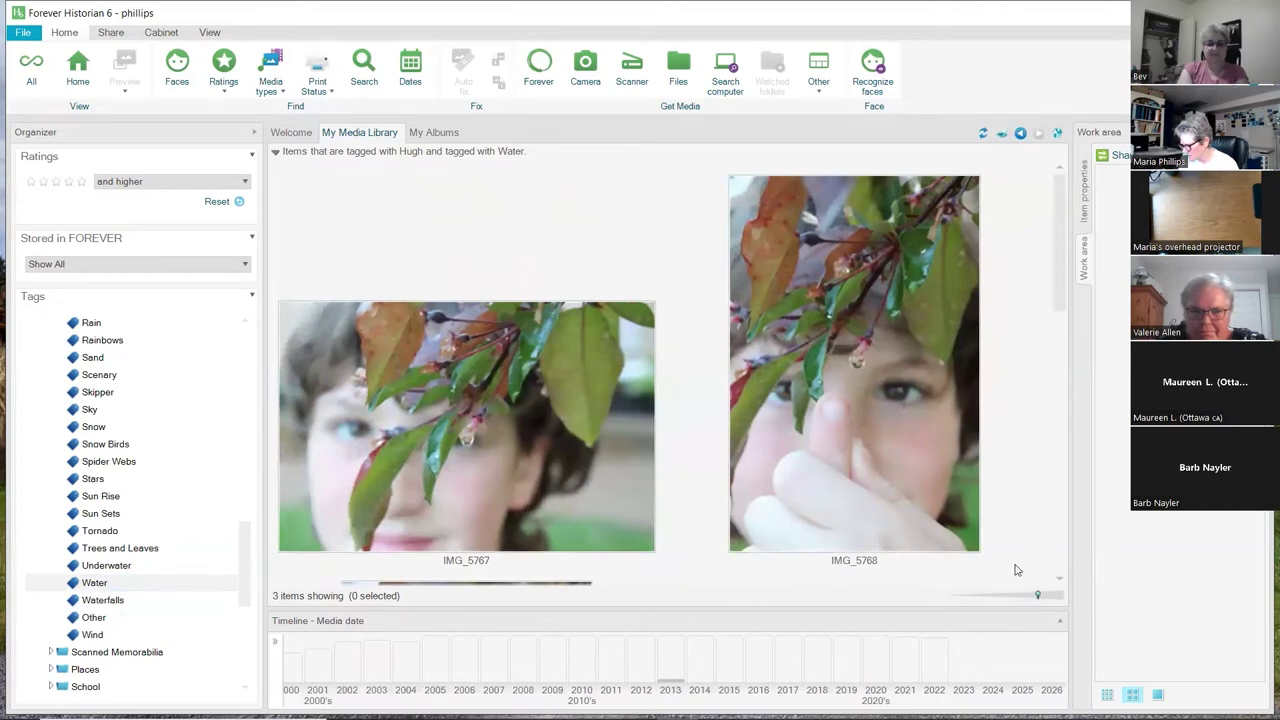
# Step: Switch to Artisan and open the existing 12x12 album project
pyautogui.click(832, 408)
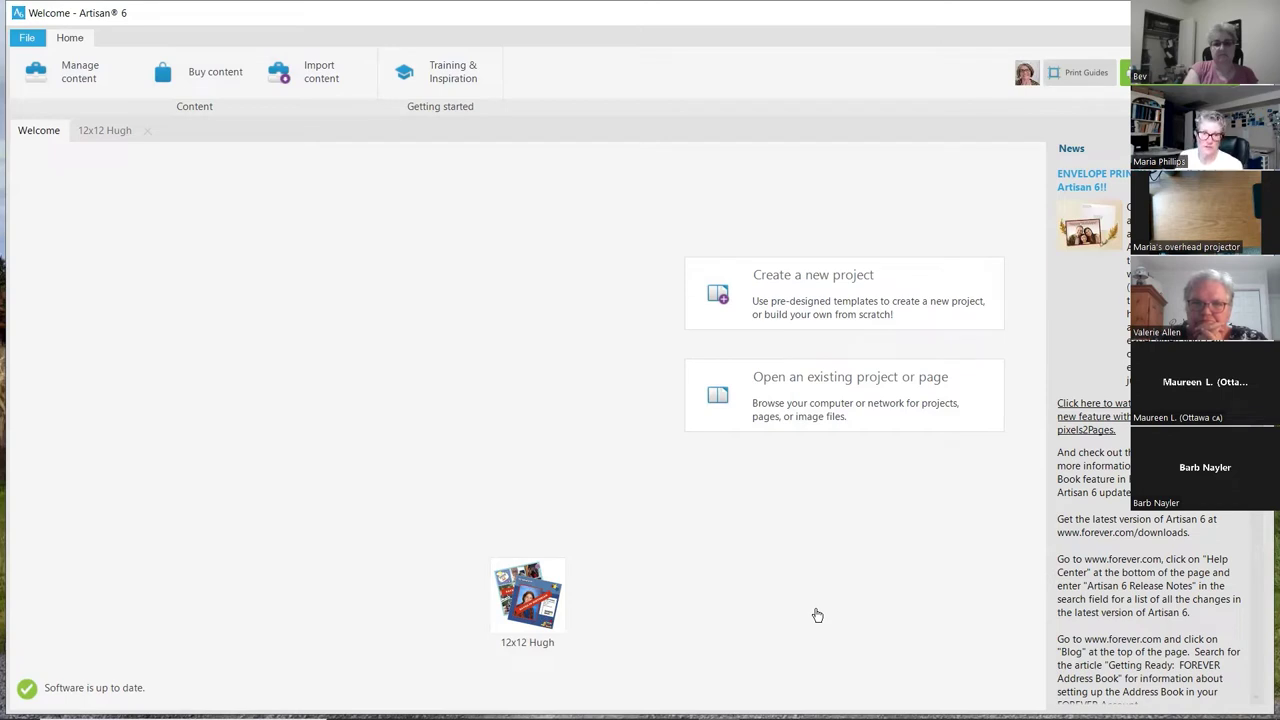
pyautogui.moveTo(525, 588)
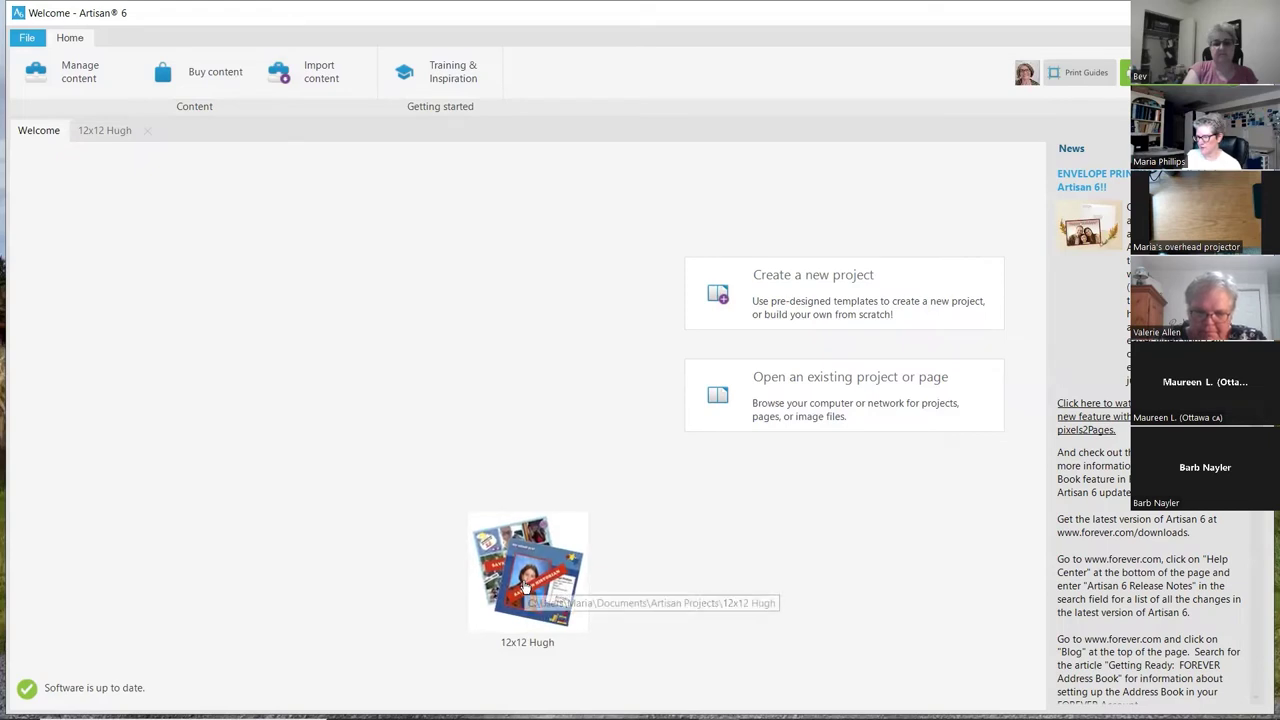
pyautogui.doubleClick(525, 588)
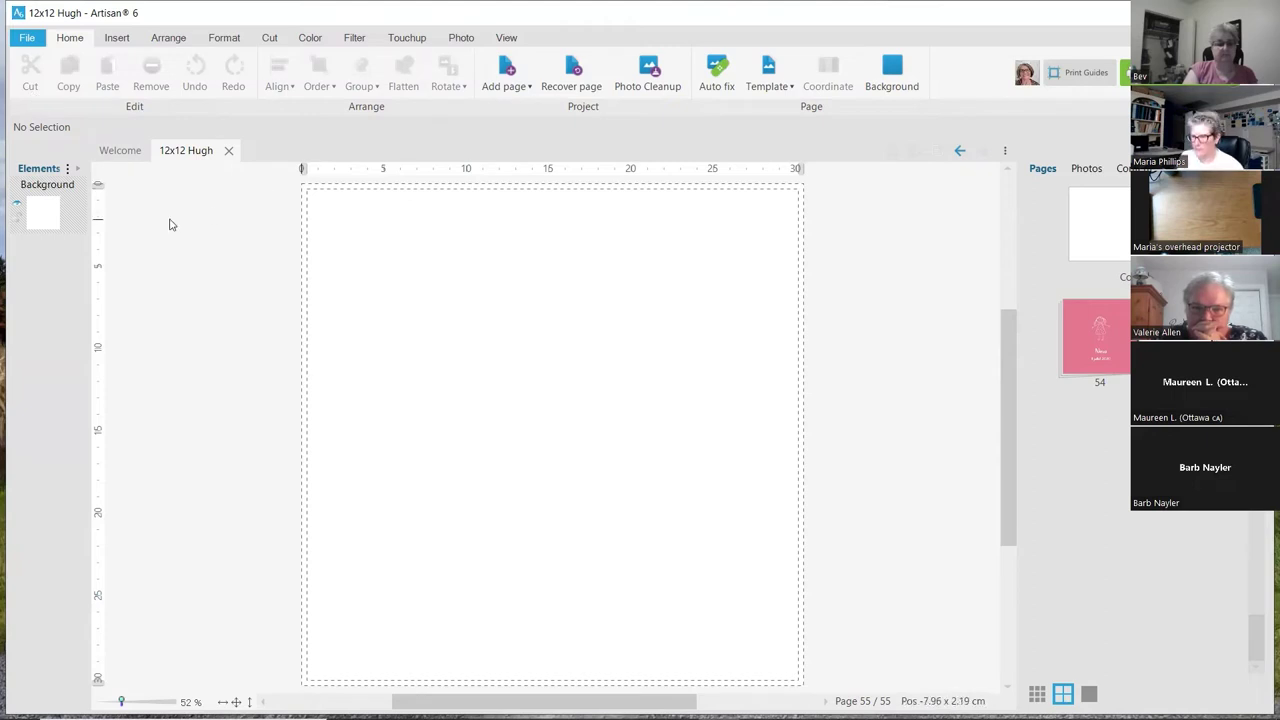
# Step: Open page 41 of the album and widen the area that holds the page thumbnails
pyautogui.press('super+plus')
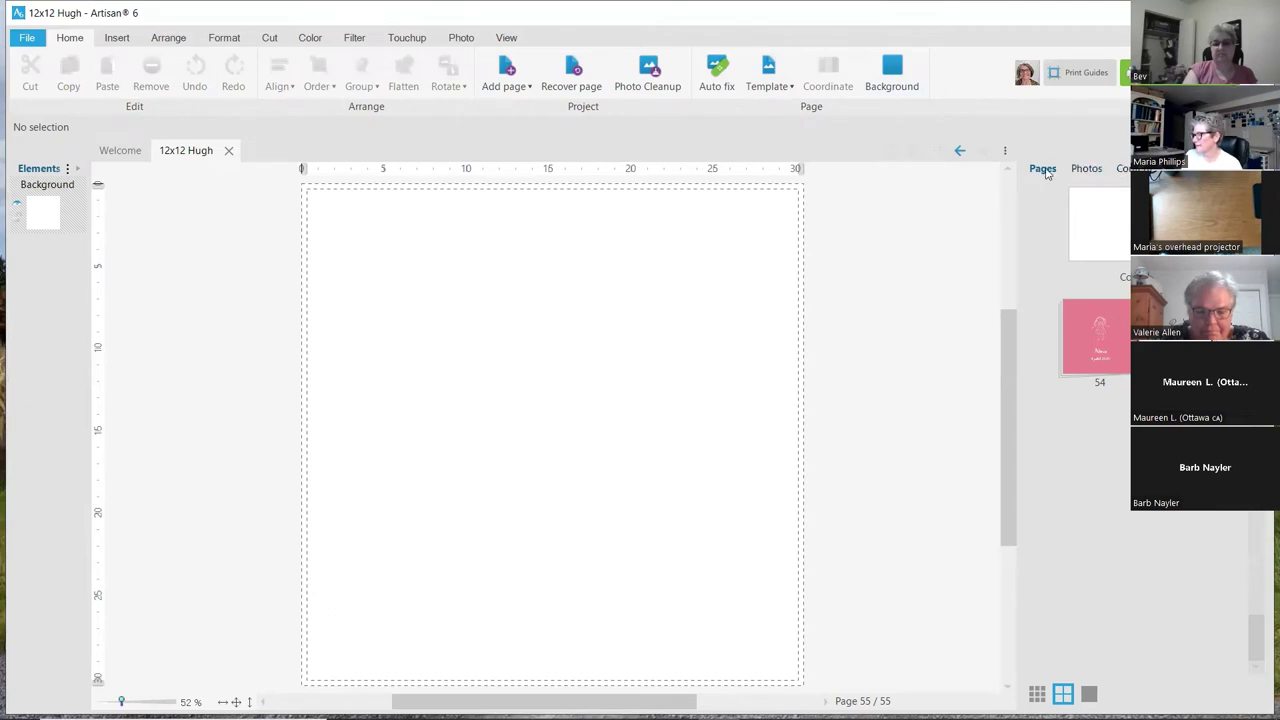
pyautogui.moveTo(1258, 640); pyautogui.dragTo(1257, 533)
pyautogui.click(1190, 520)
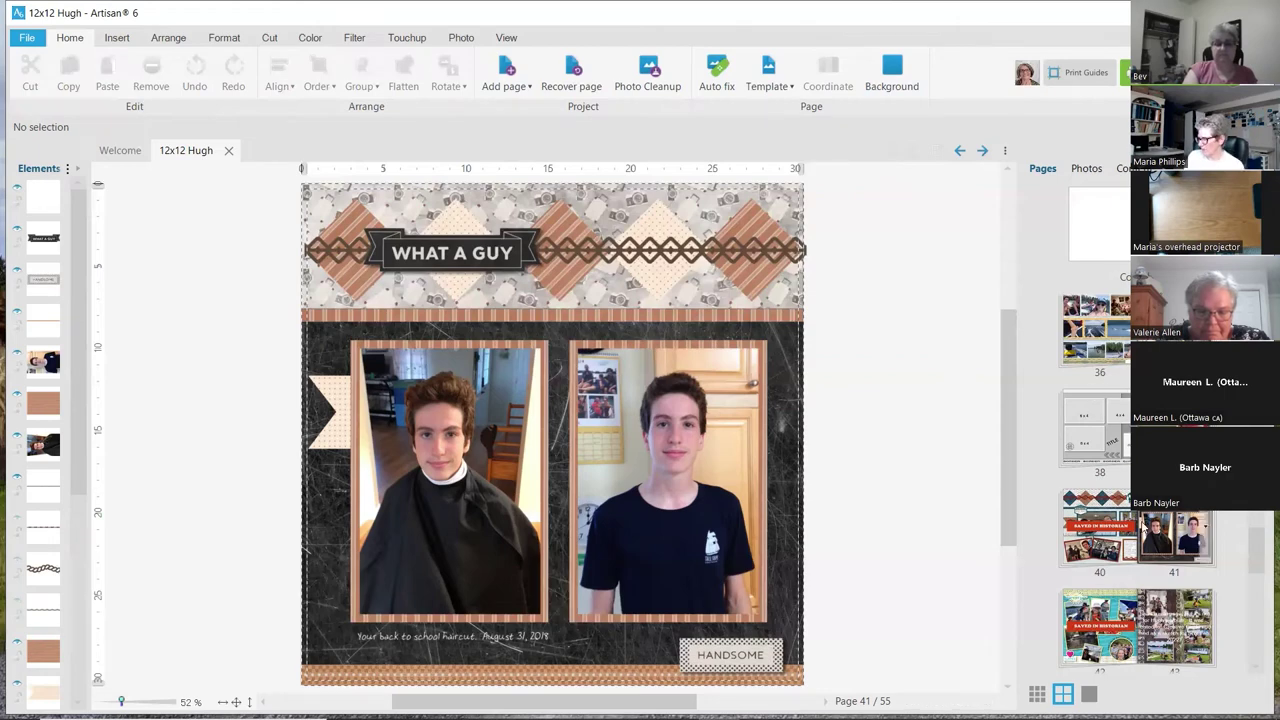
pyautogui.moveTo(1019, 460); pyautogui.dragTo(922, 467)
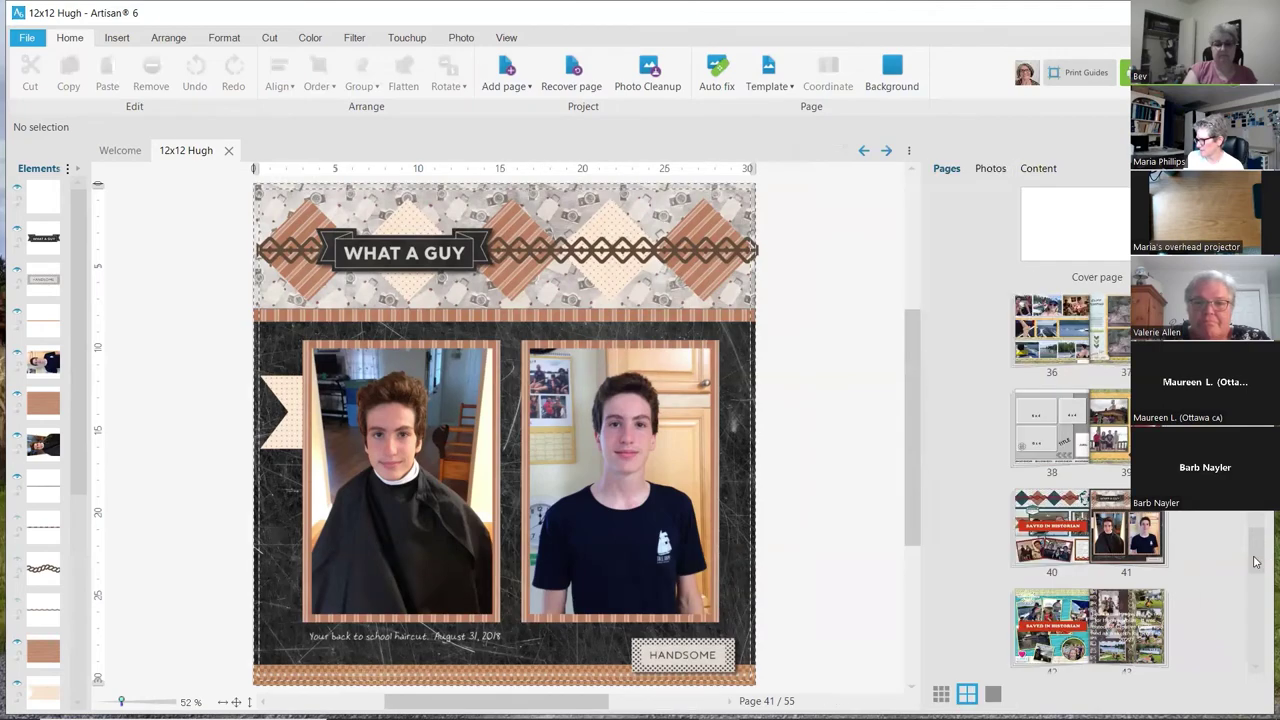
pyautogui.moveTo(1258, 535)
pyautogui.mouseDown()
pyautogui.moveTo(1256, 370)
pyautogui.moveTo(1257, 530)
pyautogui.moveTo(1244, 537)
pyautogui.mouseUp()
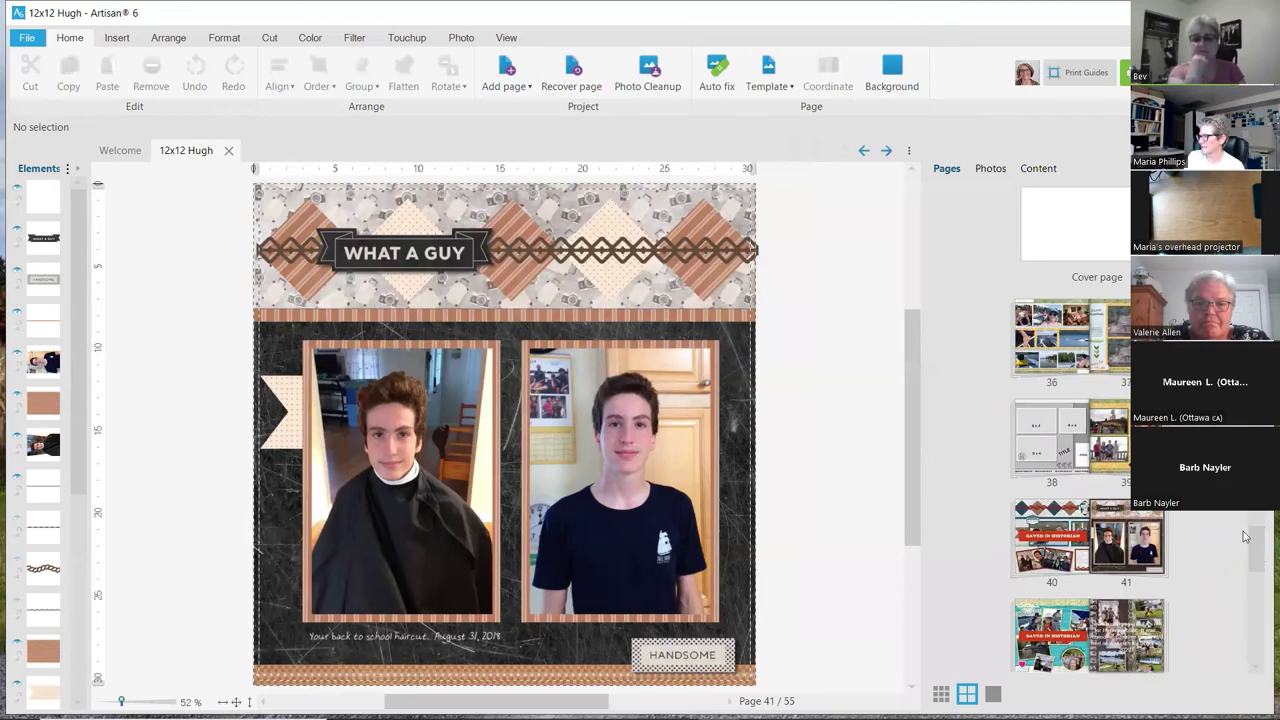
# Step: Display the project's photo collection and filter it to Photos not used
pyautogui.click(991, 171)
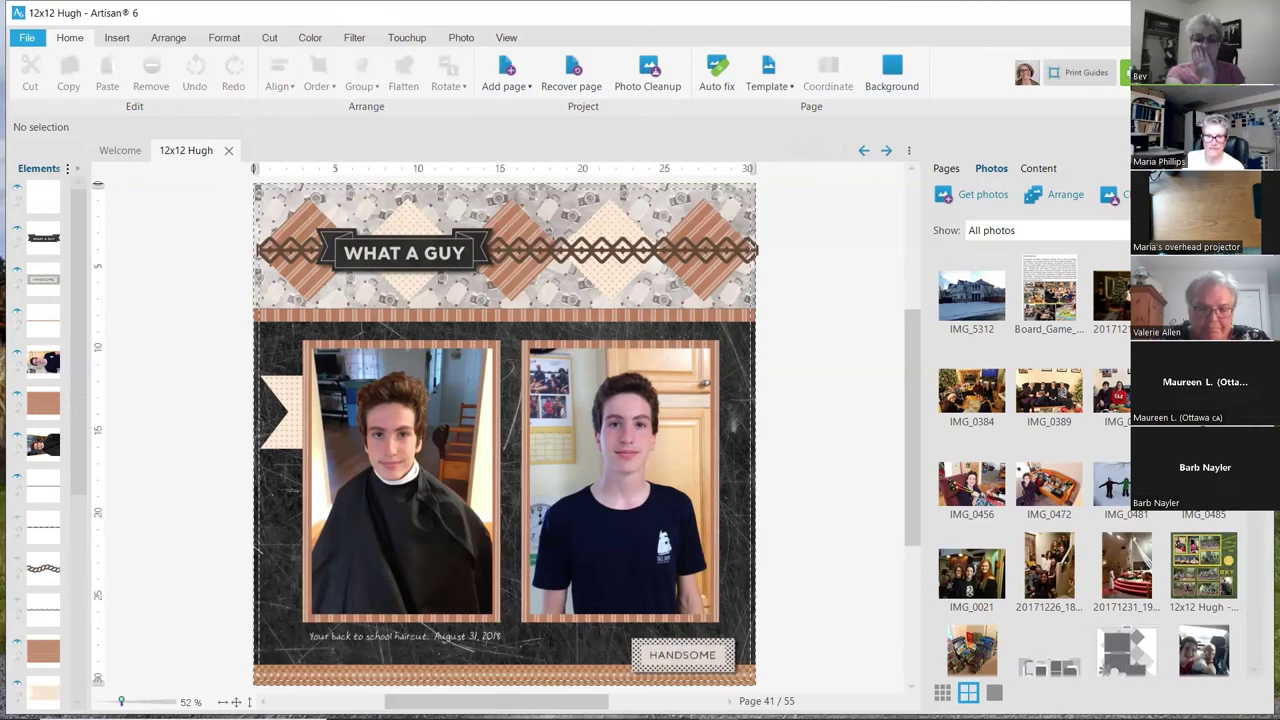
pyautogui.moveTo(1255, 280); pyautogui.dragTo(1255, 638)
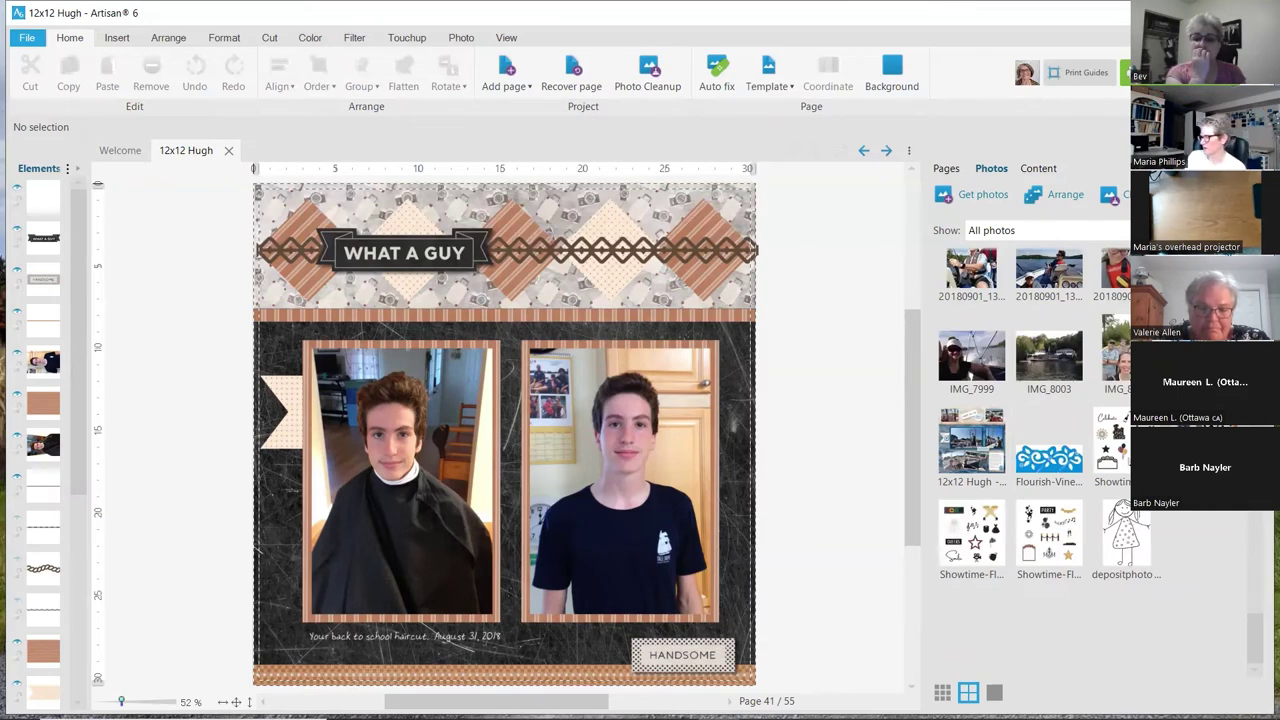
pyautogui.click(1050, 230)
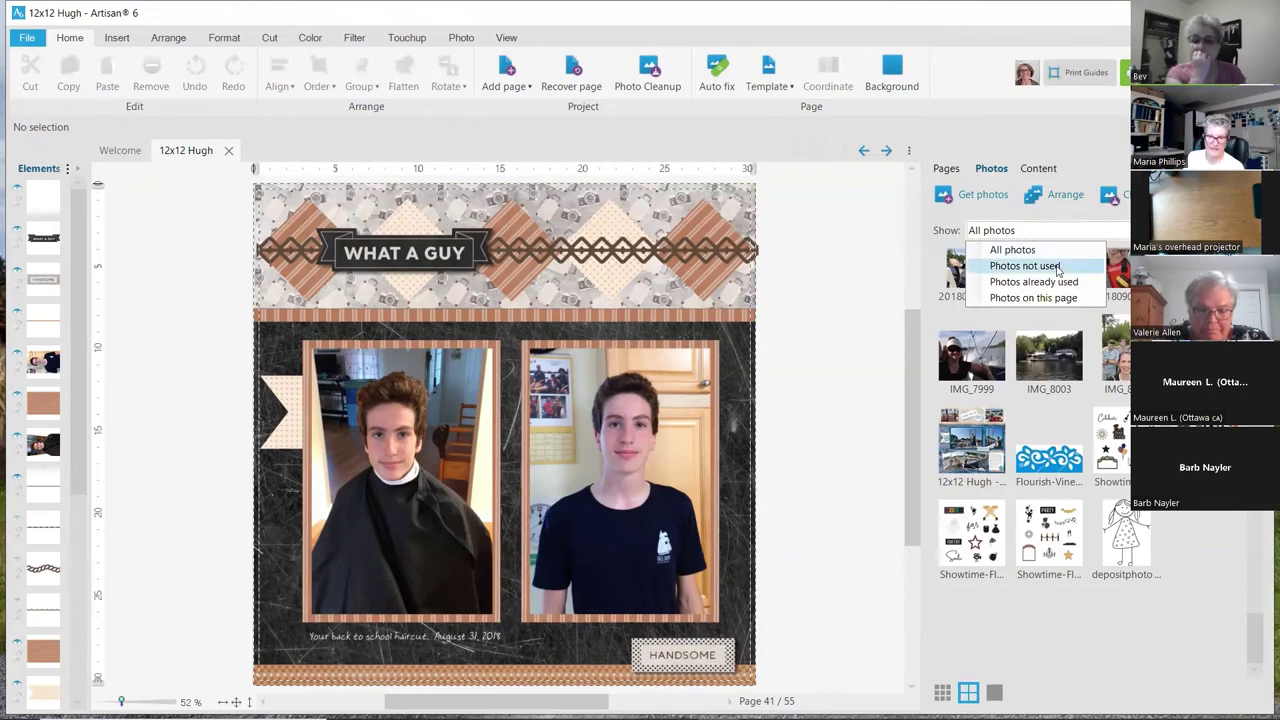
pyautogui.click(1025, 266)
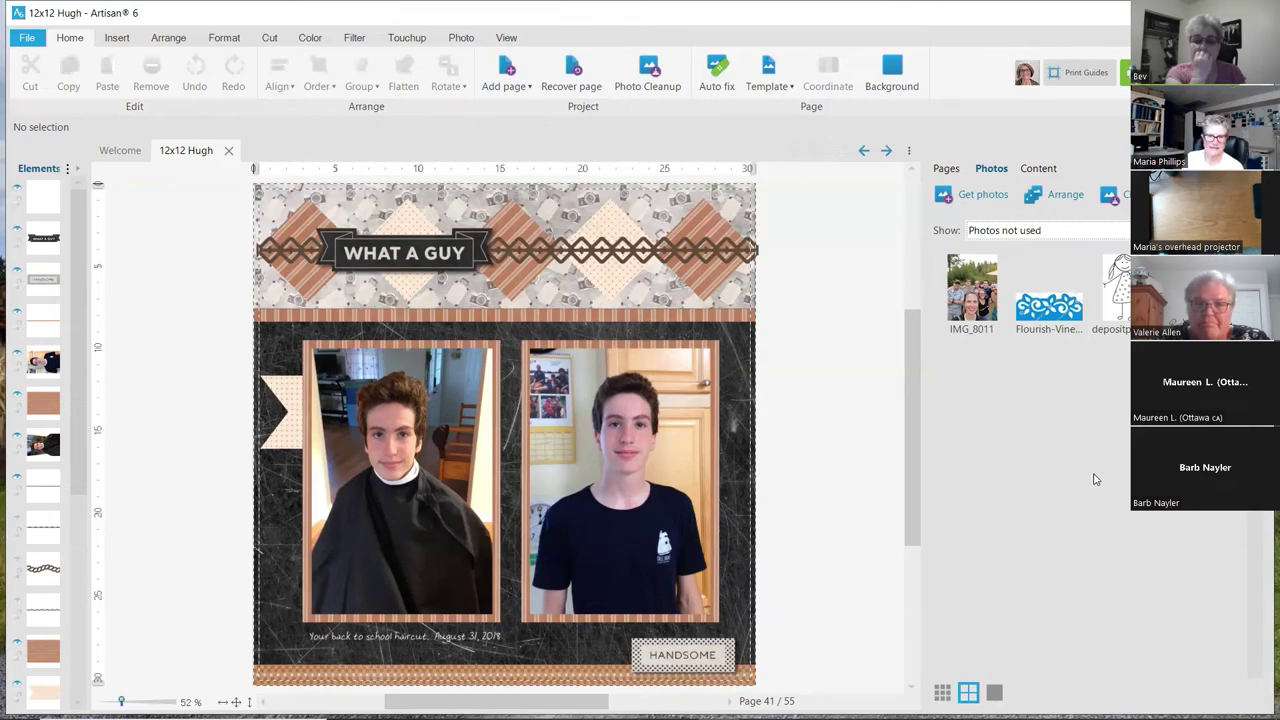
# Step: Expand CM Digital Content 2022 in the content library and show the papers of the Sunrays for Days 2022 05 kit
pyautogui.click(1040, 169)
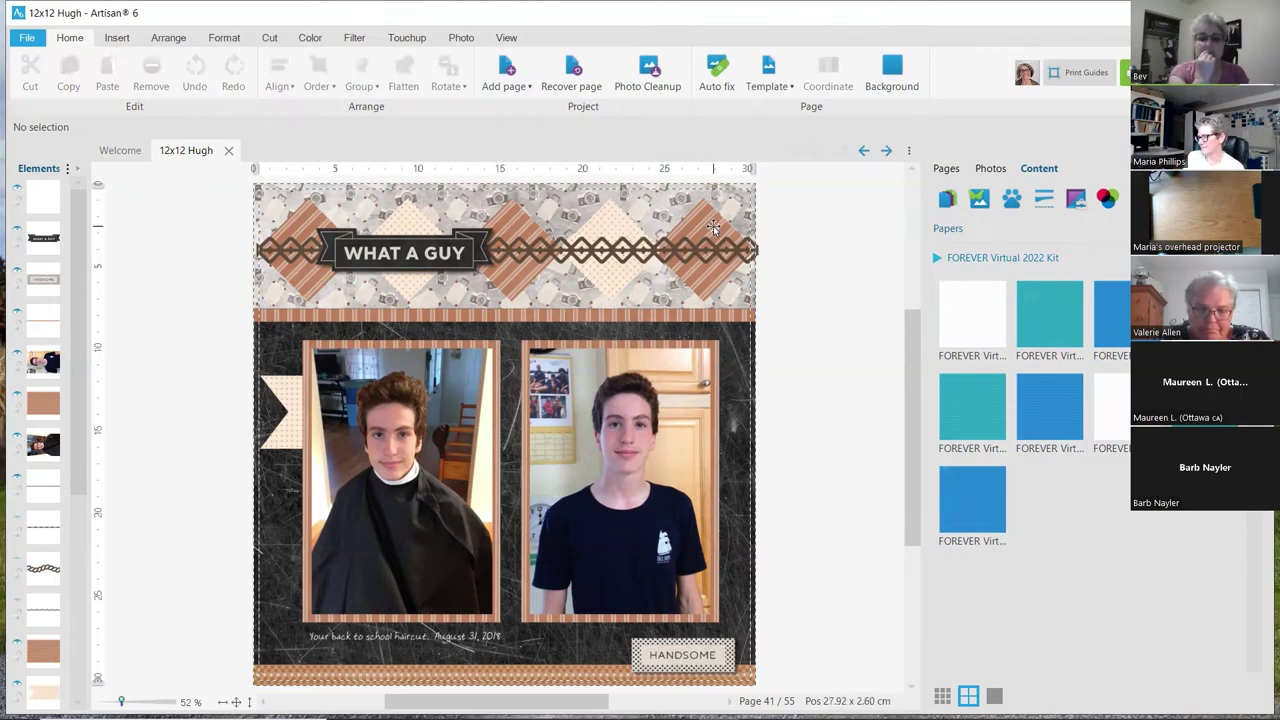
pyautogui.click(937, 259)
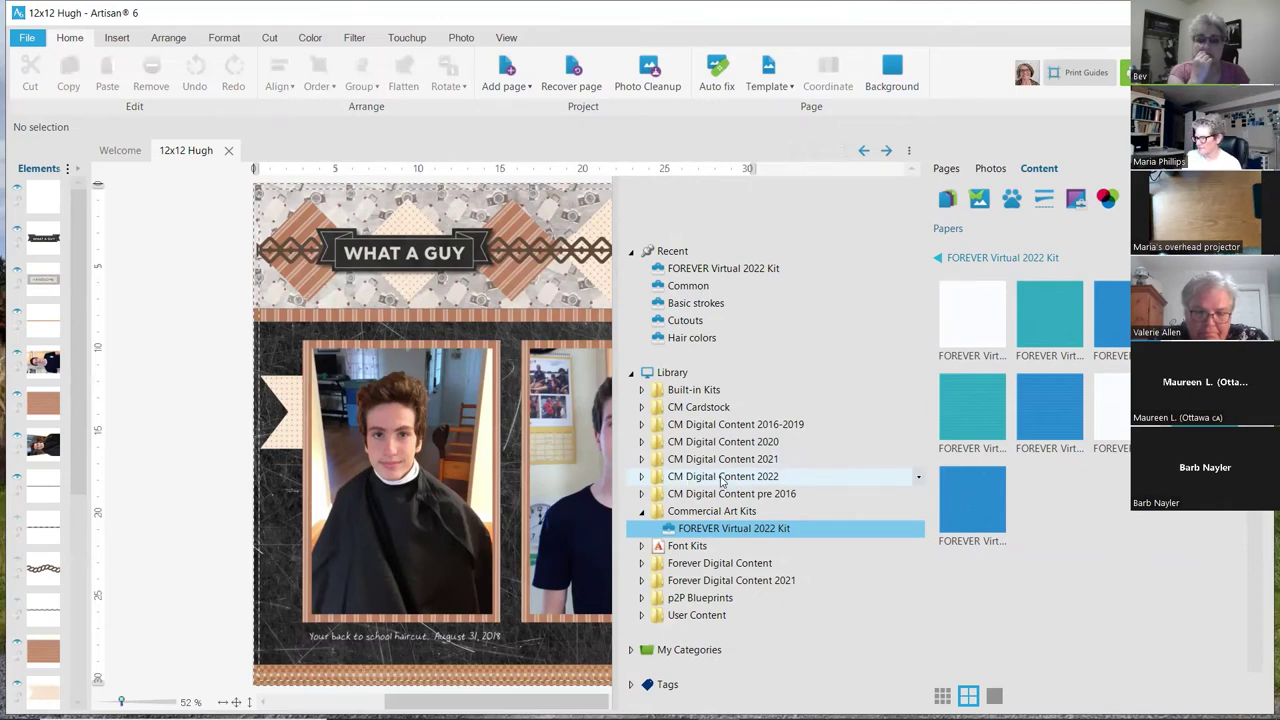
pyautogui.click(642, 477)
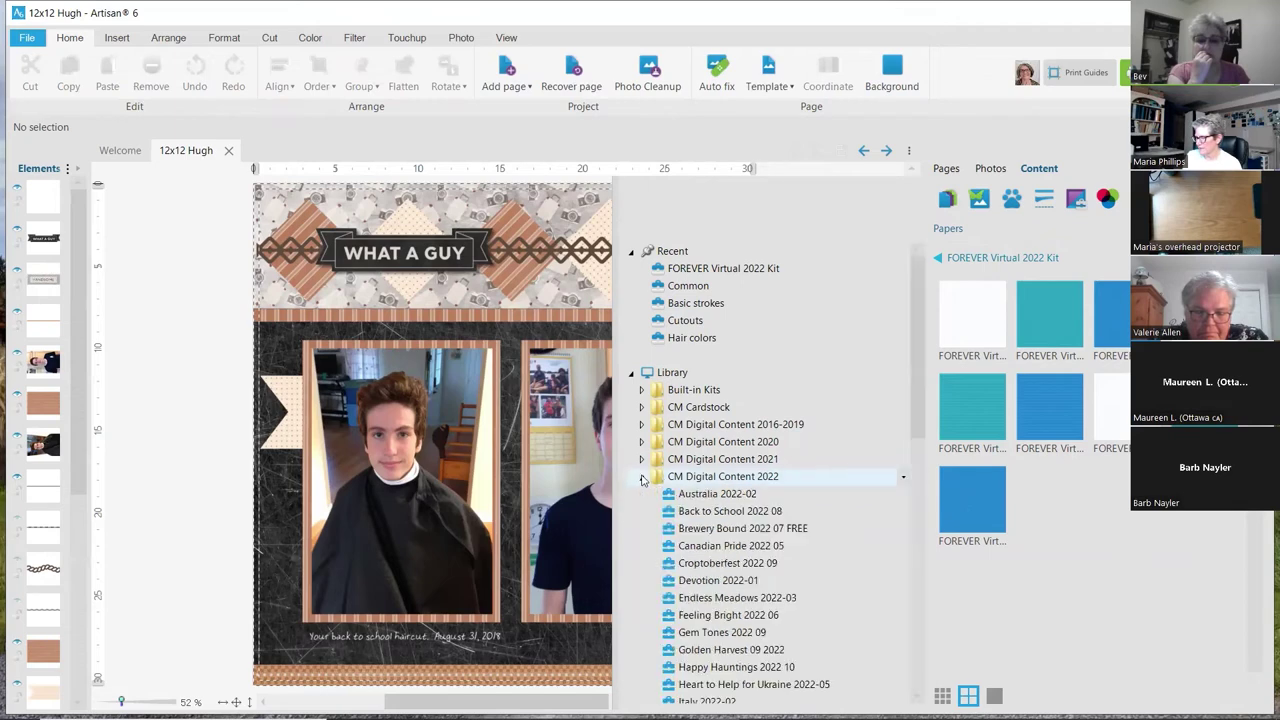
pyautogui.moveTo(920, 347); pyautogui.dragTo(922, 542)
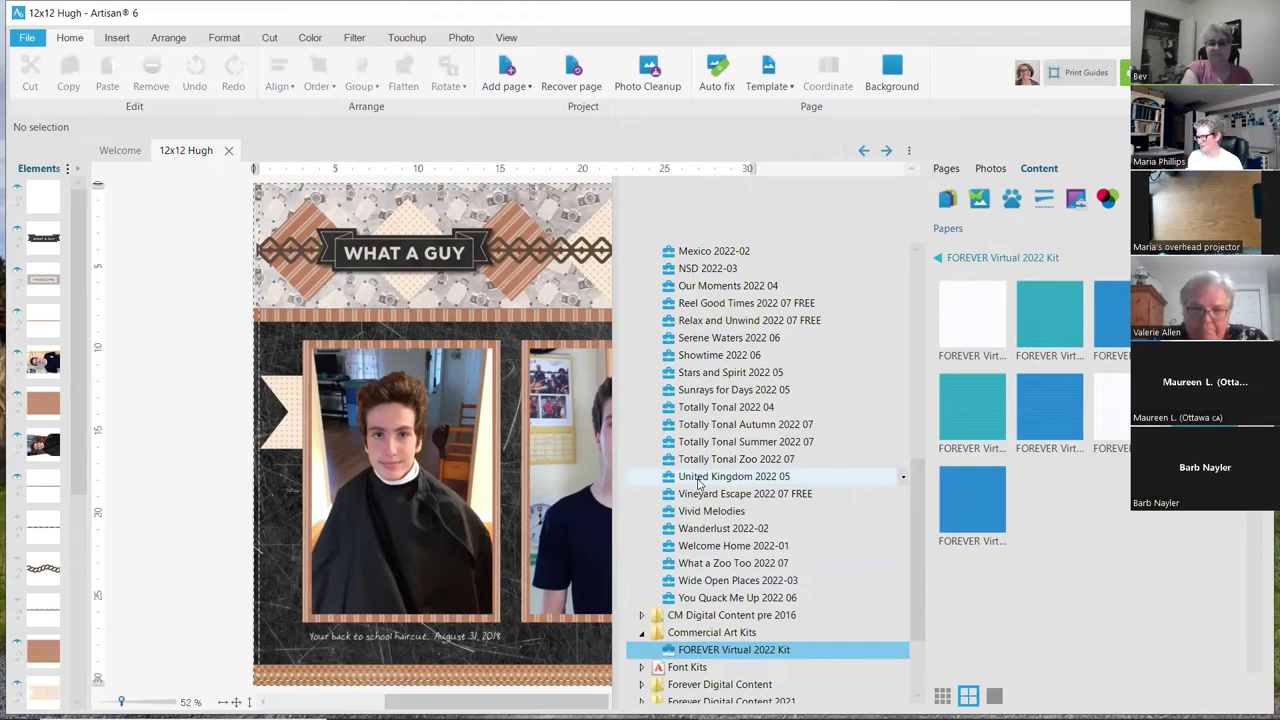
pyautogui.click(703, 391)
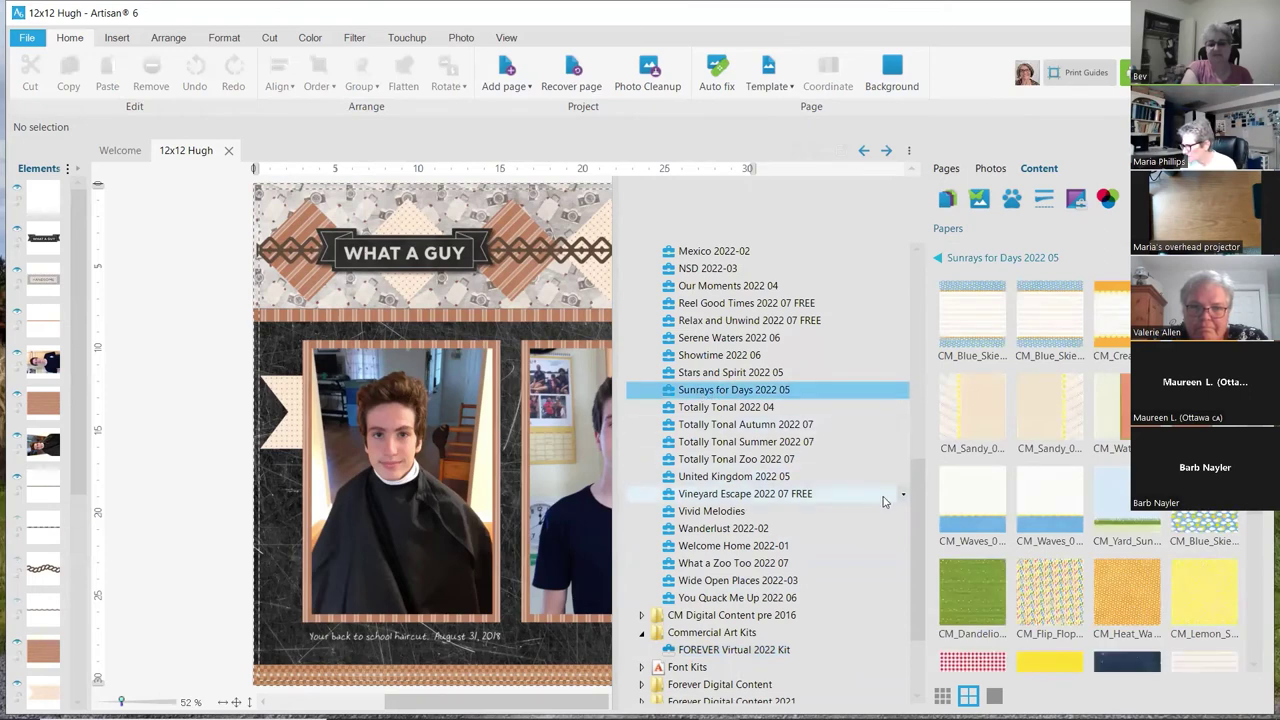
# Step: Show the papers of the Golden Harvest 09 2022 kit and collapse the content kit list
pyautogui.moveTo(916, 504); pyautogui.dragTo(912, 425)
pyautogui.click(733, 374)
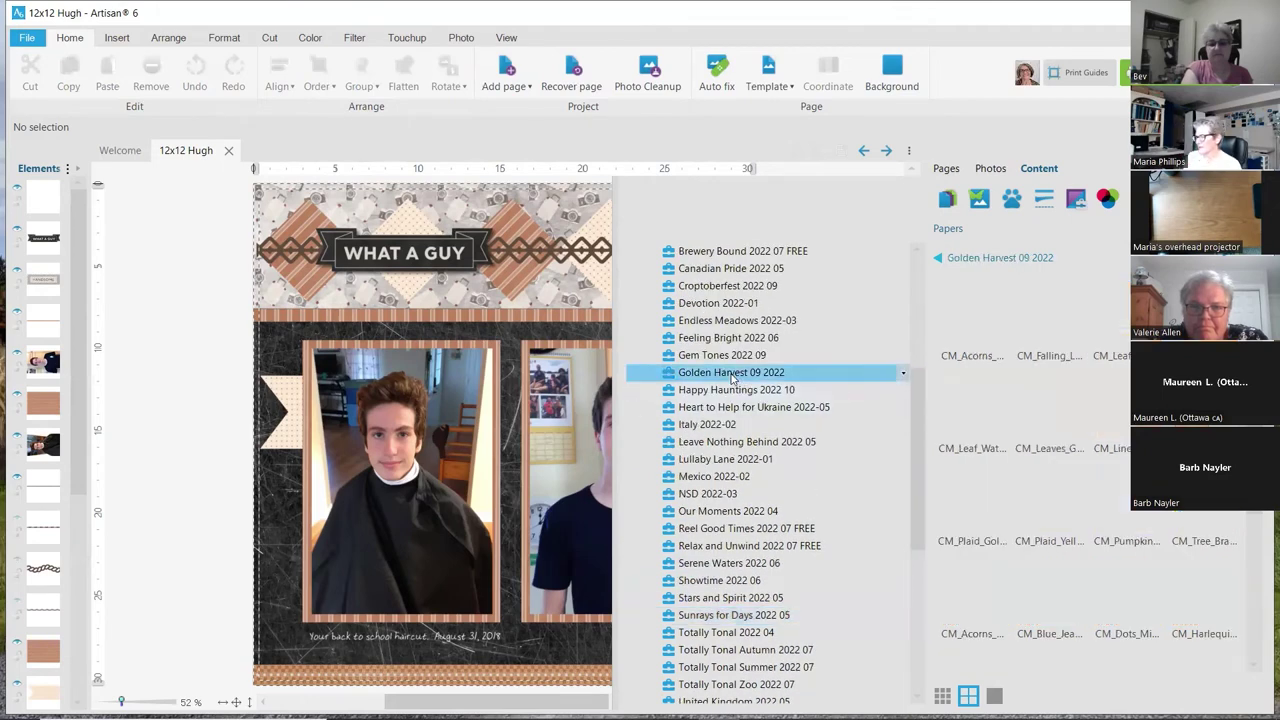
pyautogui.click(962, 257)
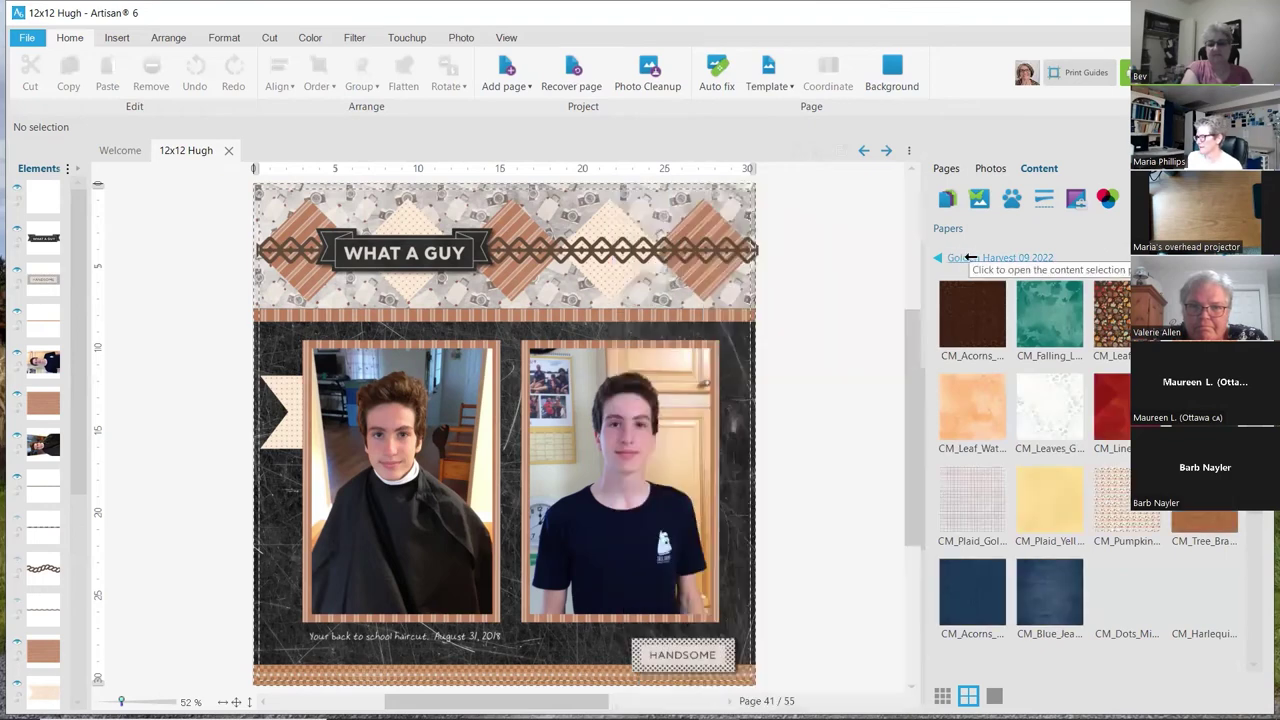
# Step: Widen the content area and display the Golden Harvest papers with the largest thumbnails, keeping the album page fully in view
pyautogui.moveTo(922, 265); pyautogui.dragTo(666, 259)
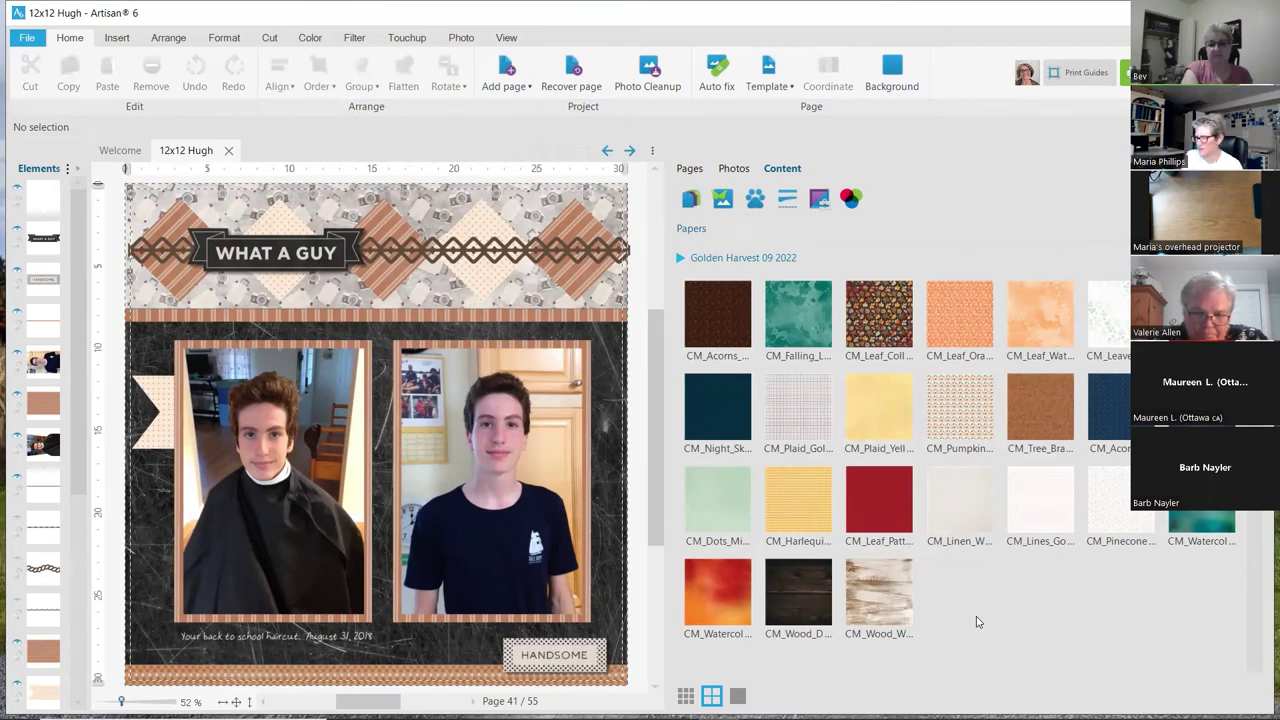
pyautogui.click(737, 695)
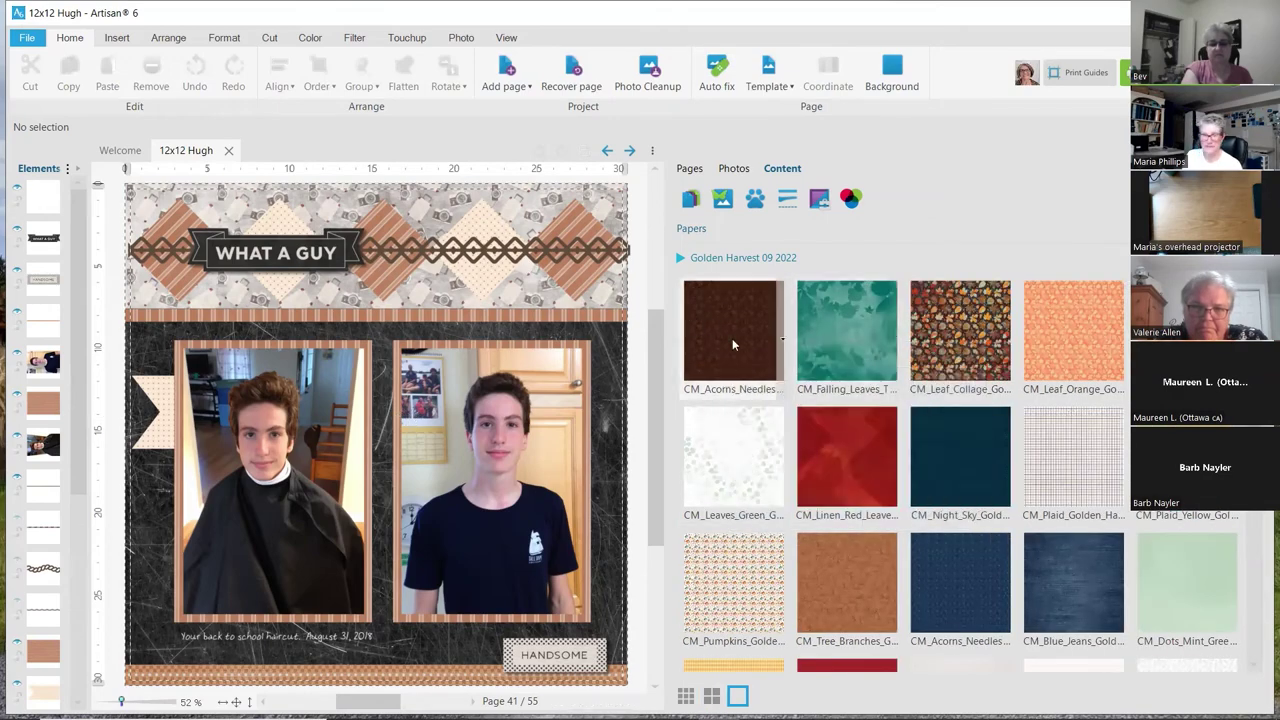
pyautogui.moveTo(733, 344)
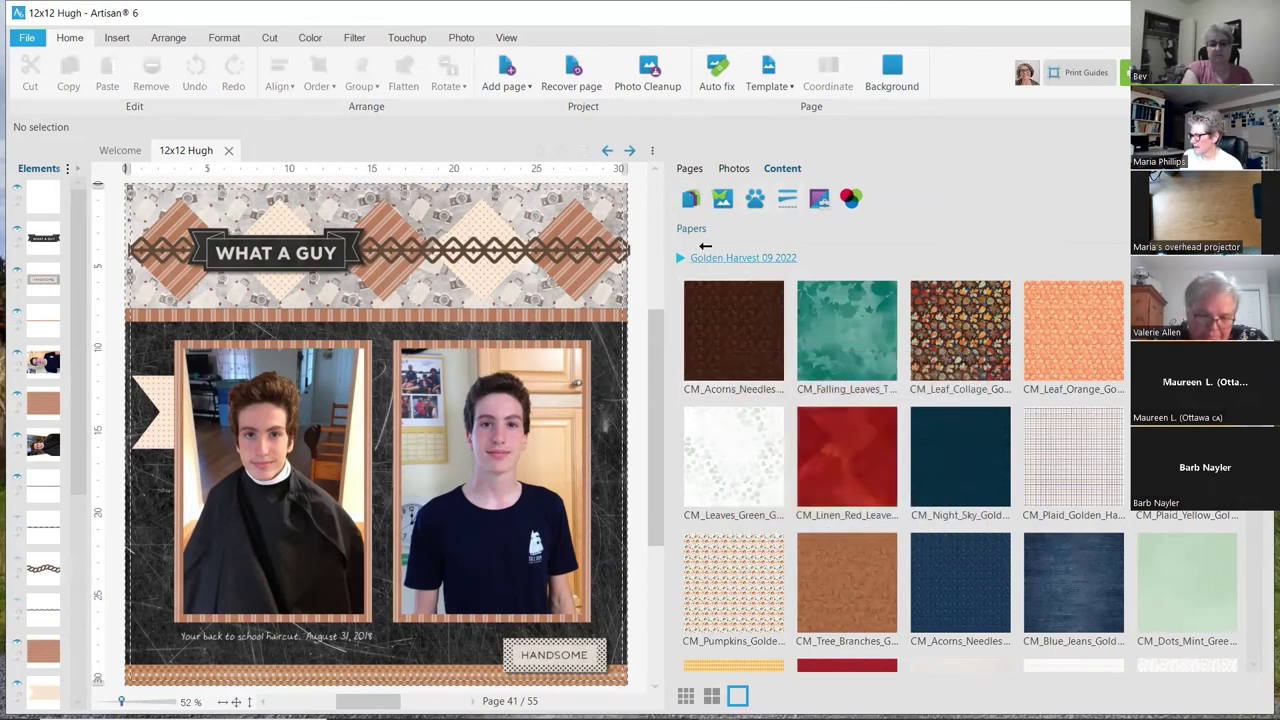
pyautogui.moveTo(662, 272); pyautogui.dragTo(780, 268)
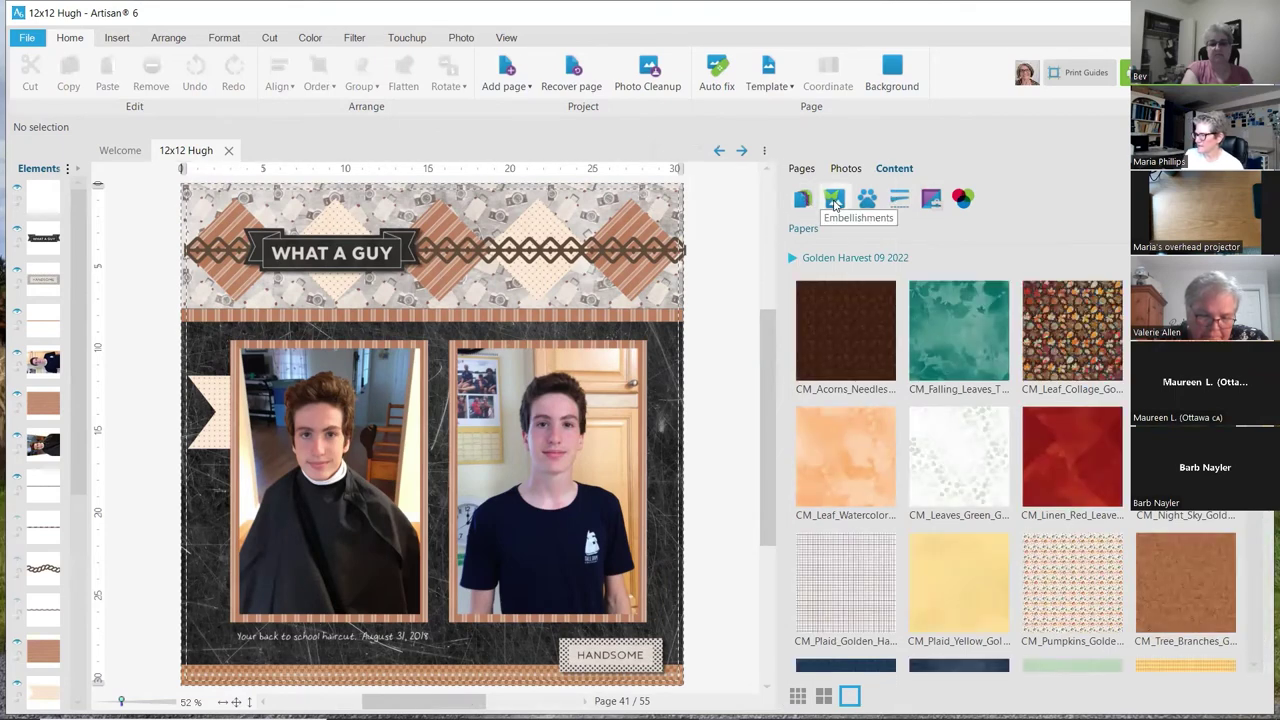
# Step: Browse the embellishments of the Golden Harvest 09 2022 kit, from acorns and borders through leaves and pumpkins to the journaling cards
pyautogui.click(834, 200)
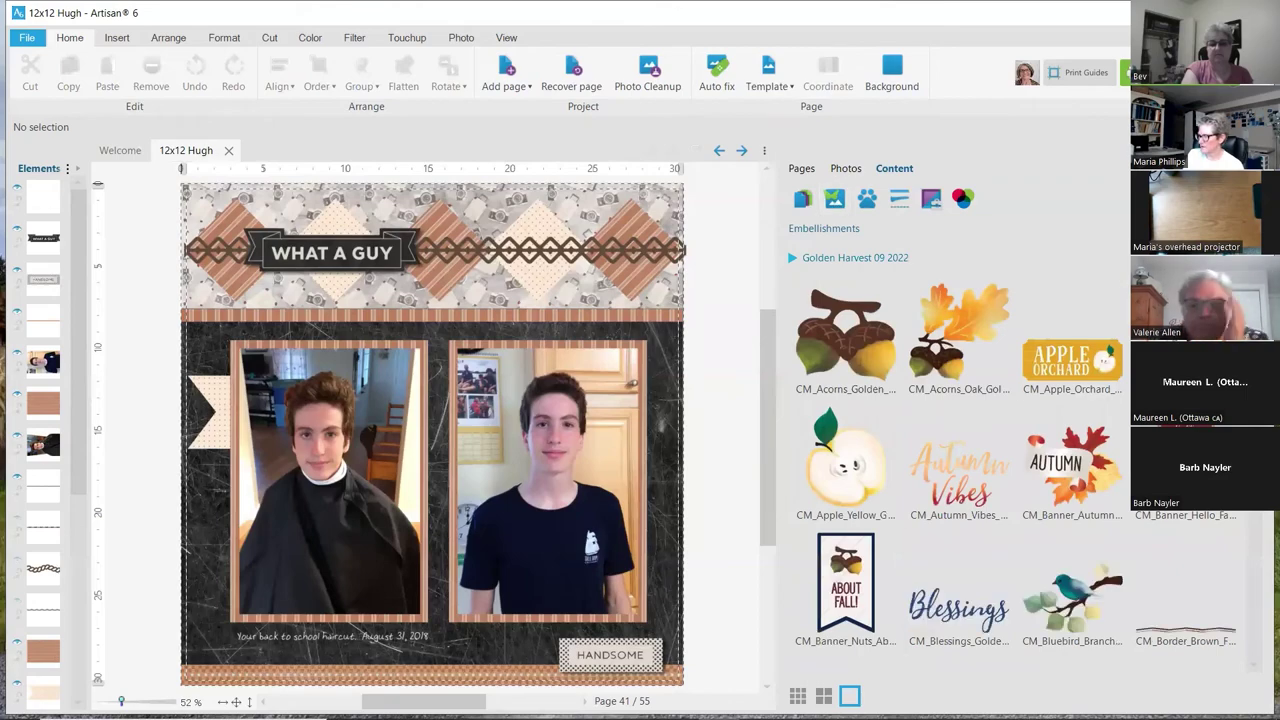
pyautogui.scroll(-1, 1073, 291)
pyautogui.scroll(-4, 1030, 470)
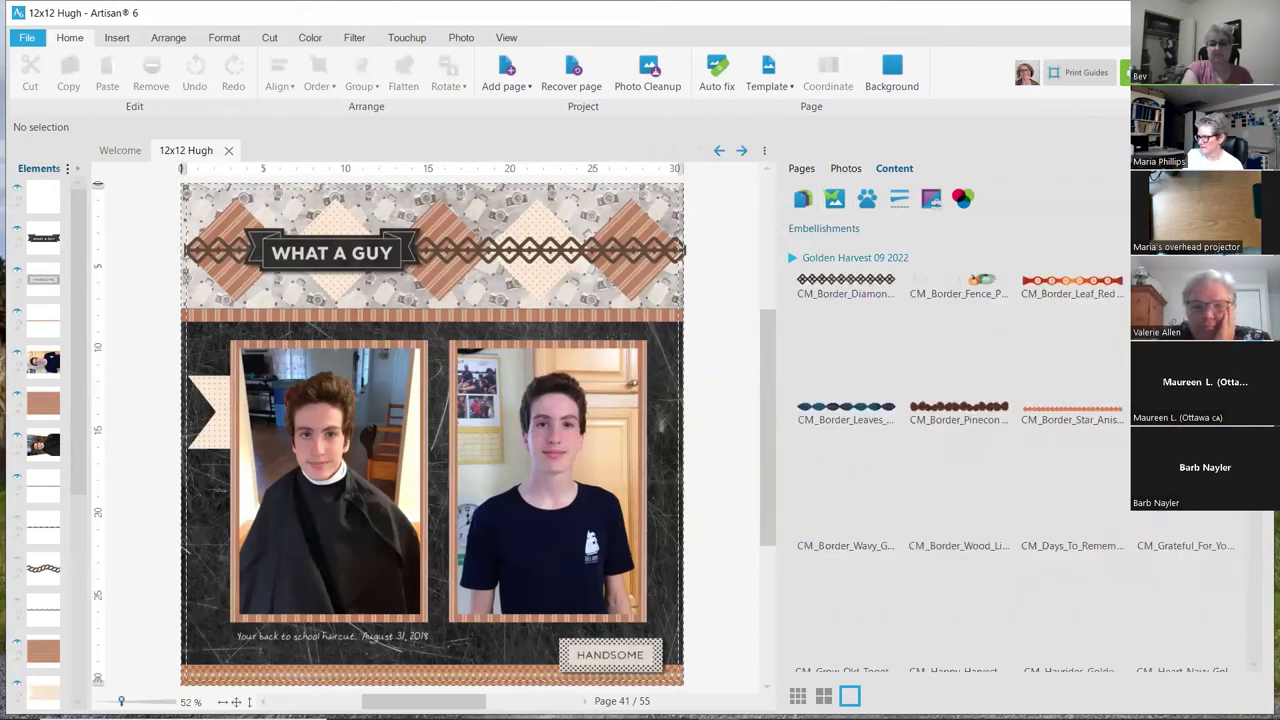
pyautogui.scroll(-5, 1016, 456)
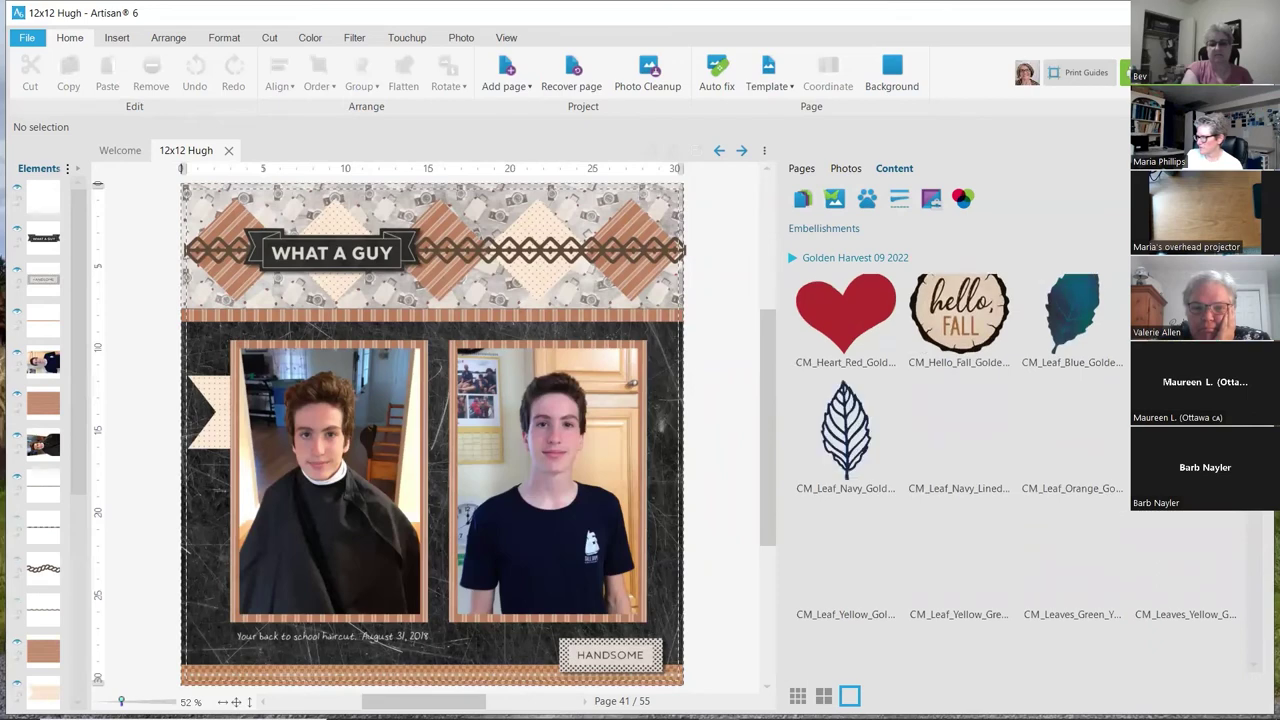
pyautogui.scroll(-2, 1016, 460)
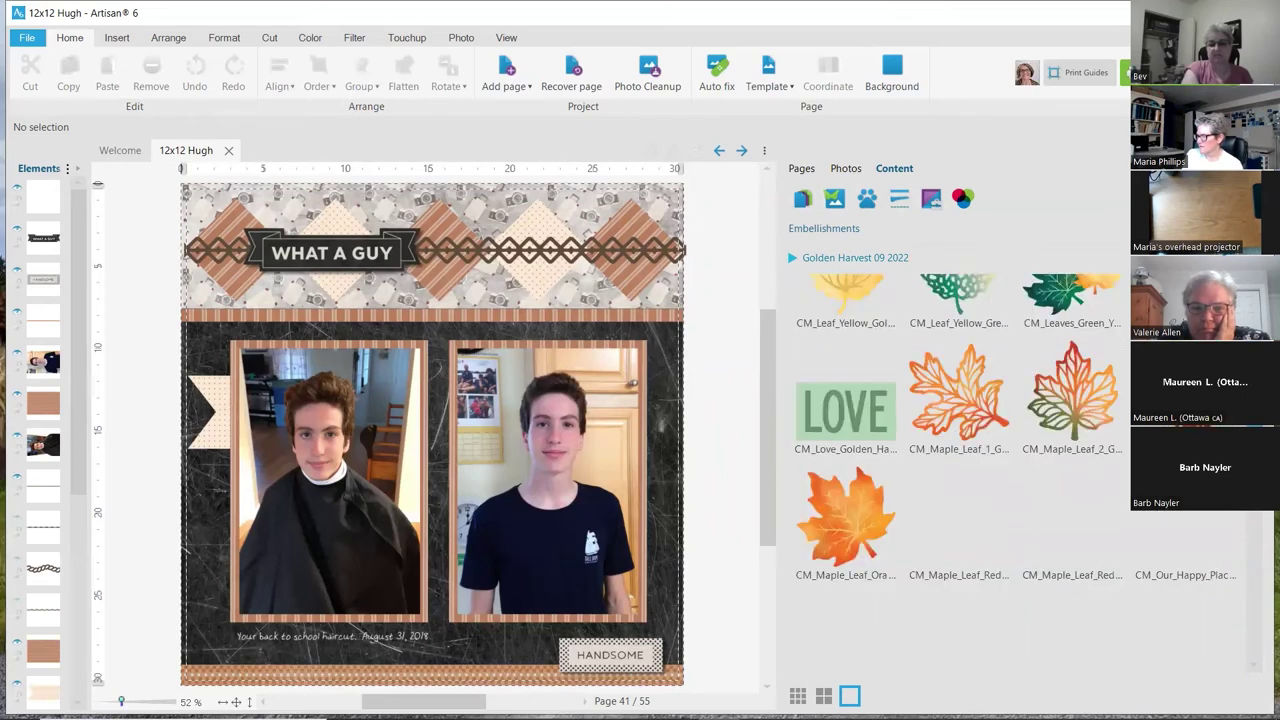
pyautogui.scroll(-3, 1016, 460)
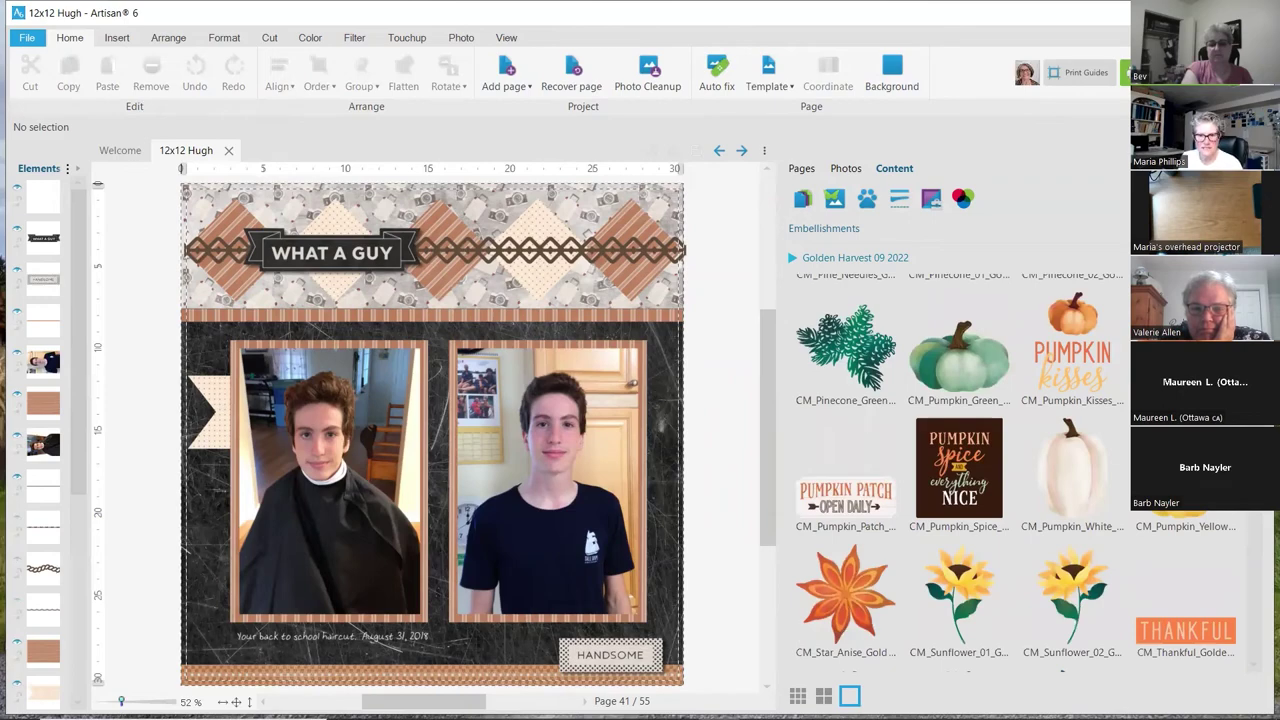
pyautogui.scroll(-3, 1016, 460)
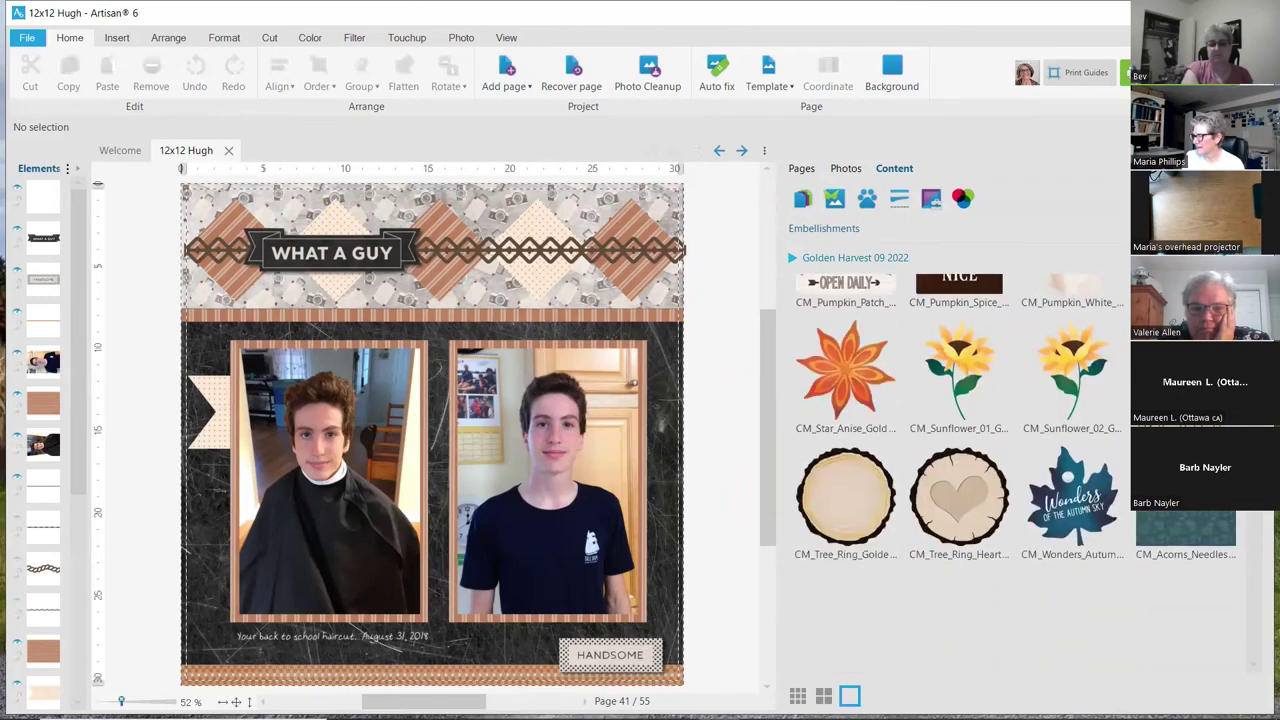
pyautogui.scroll(-2, 1016, 460)
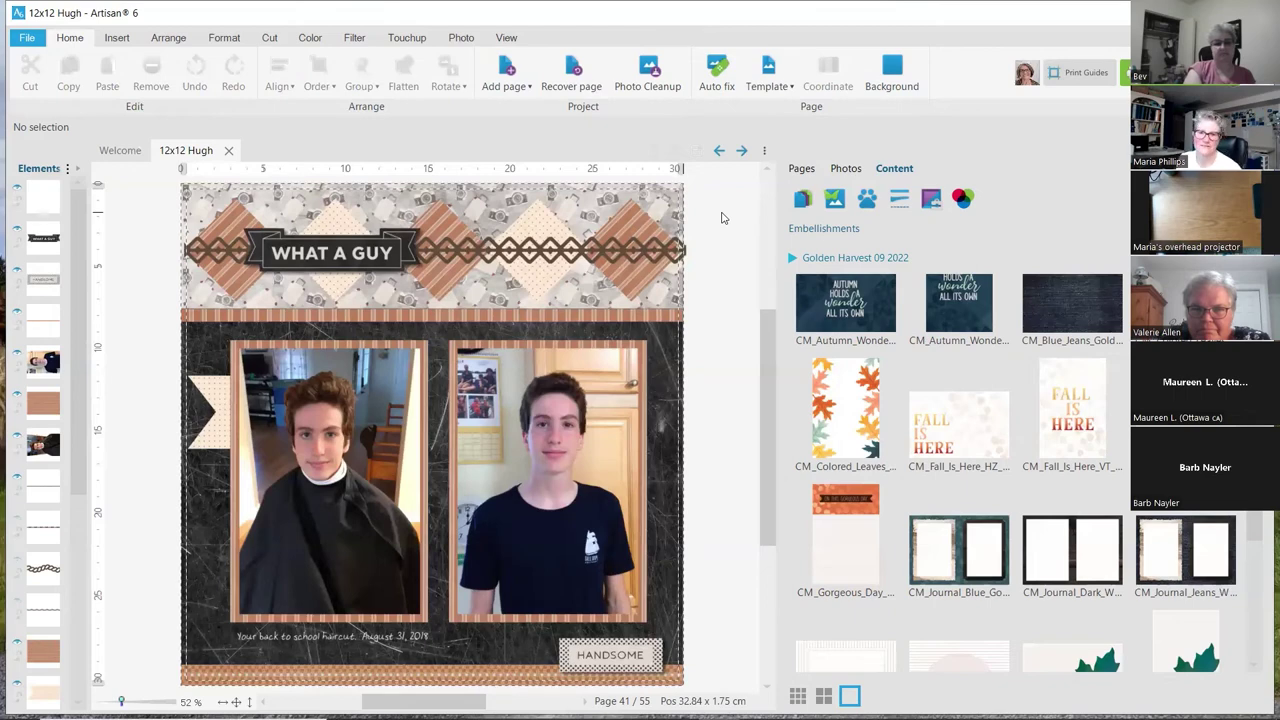
# Step: Narrow the content area beside the page and switch from the 12x12 Temp Project back to the 12x12 album project
pyautogui.moveTo(778, 204); pyautogui.dragTo(1009, 204)
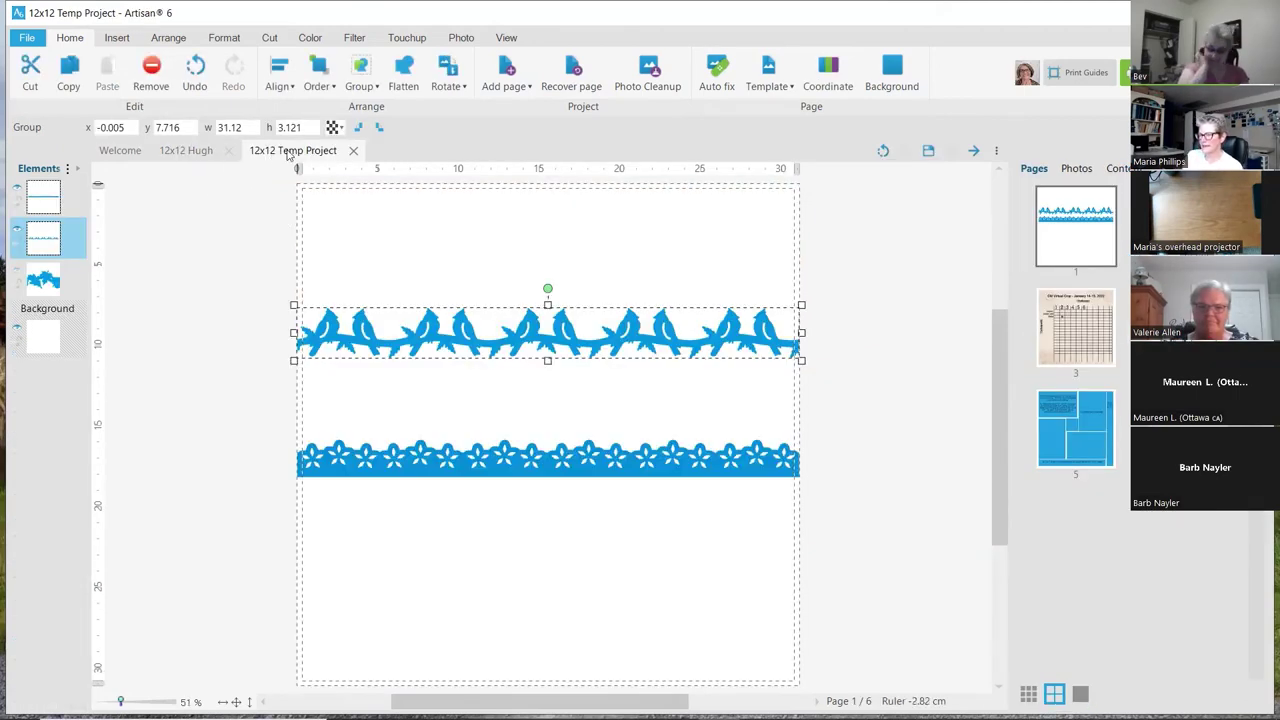
pyautogui.click(195, 156)
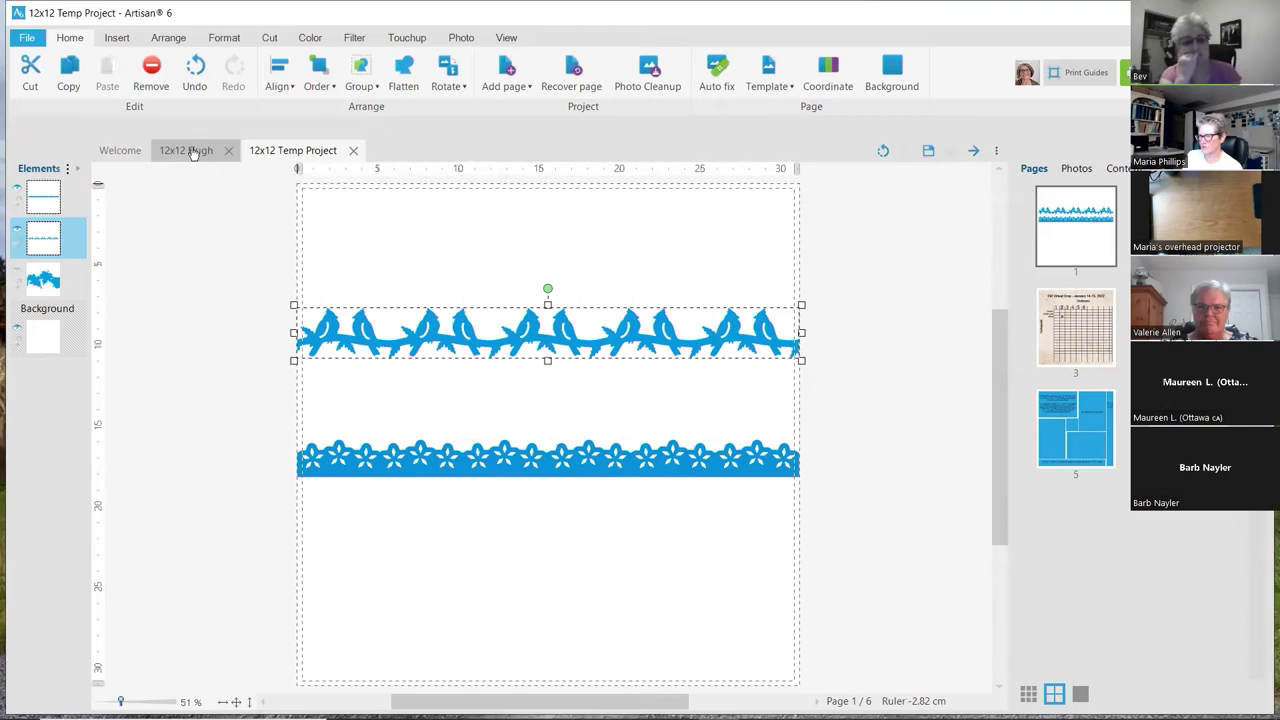